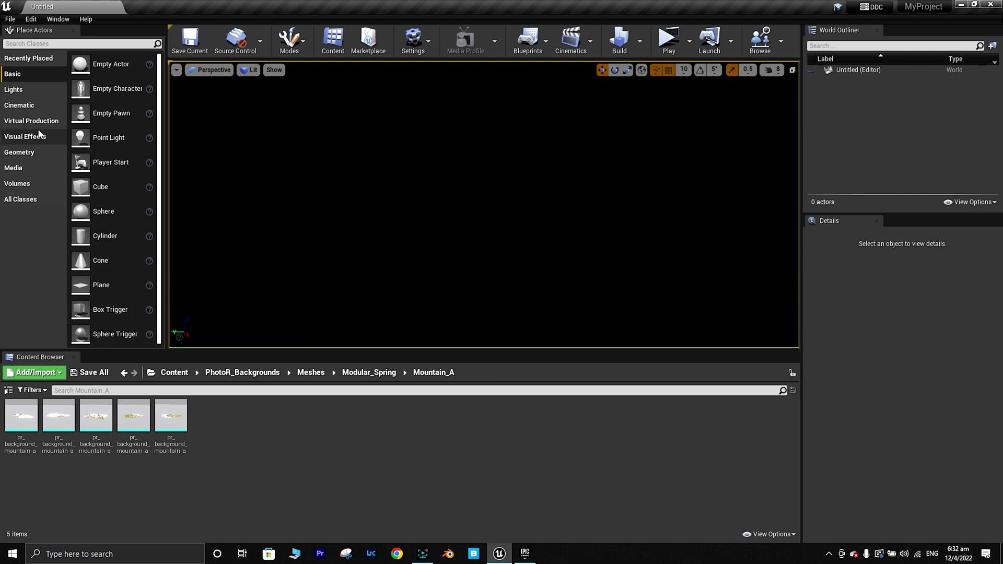
left_click(9, 19)
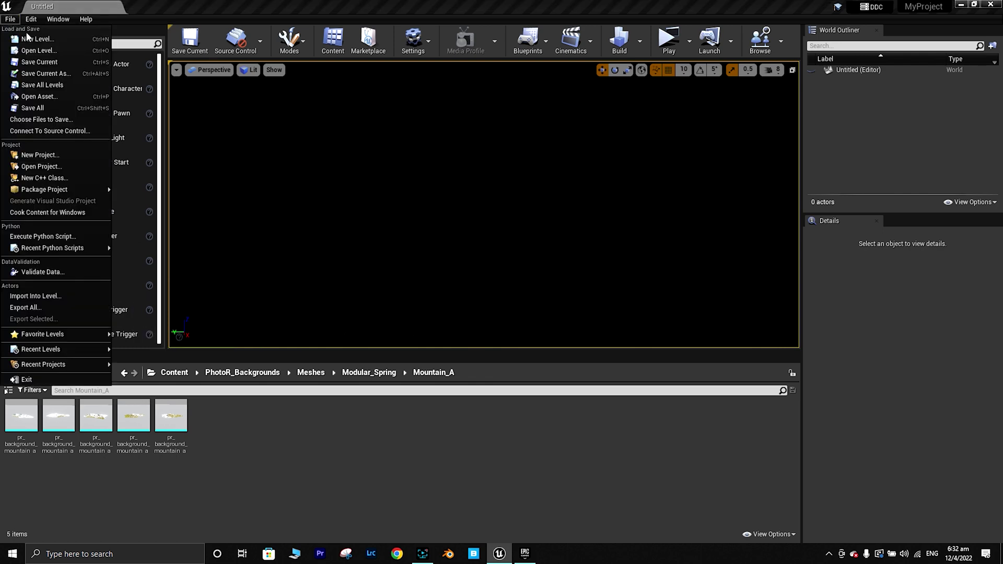
left_click(371, 450)
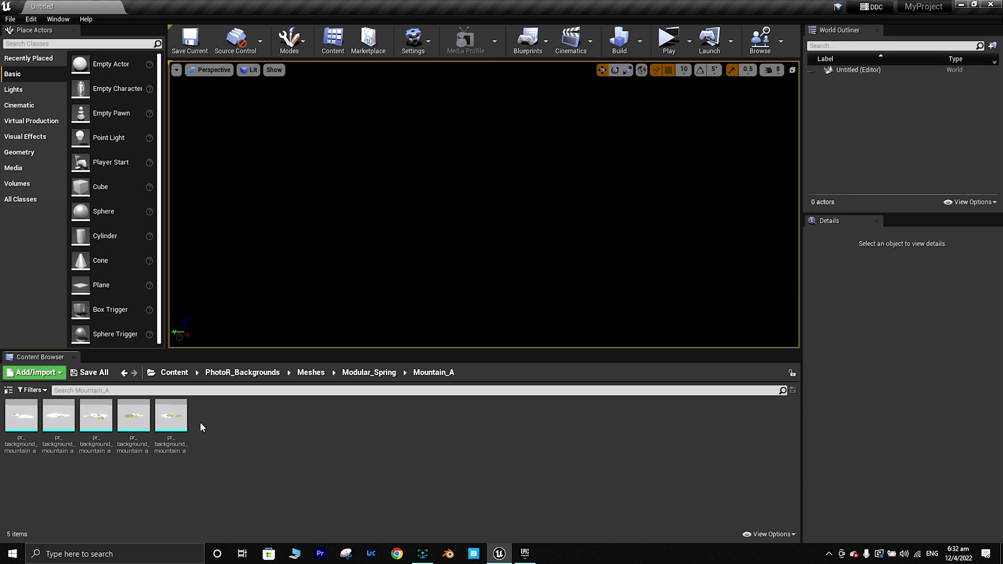
Switch to the Epic Games Launcher, try adding the Landscape Backgrounds asset to MyProject2, and return to Unreal Editor
left_click(524, 554)
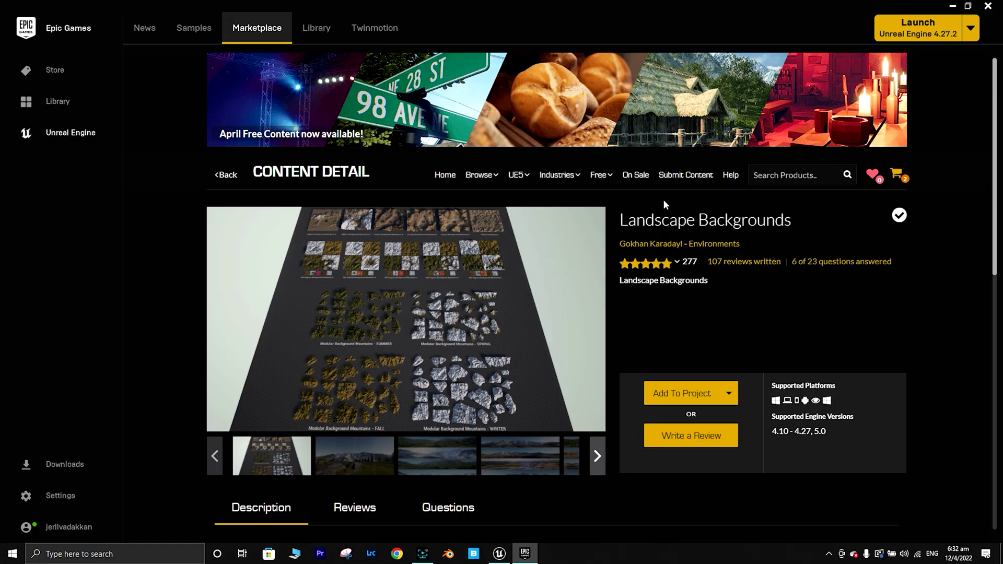
left_click_drag(620, 220, 792, 222)
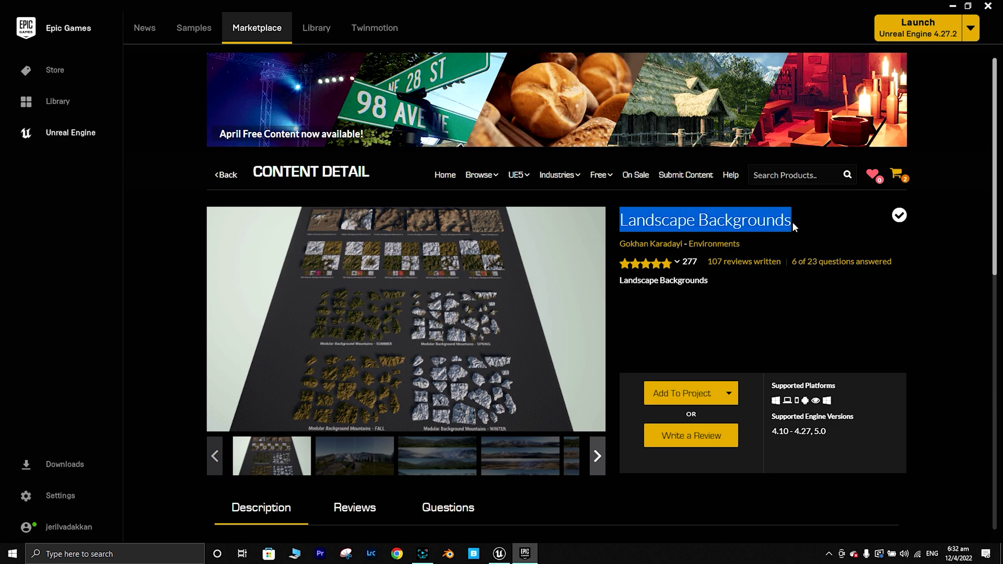
left_click(689, 401)
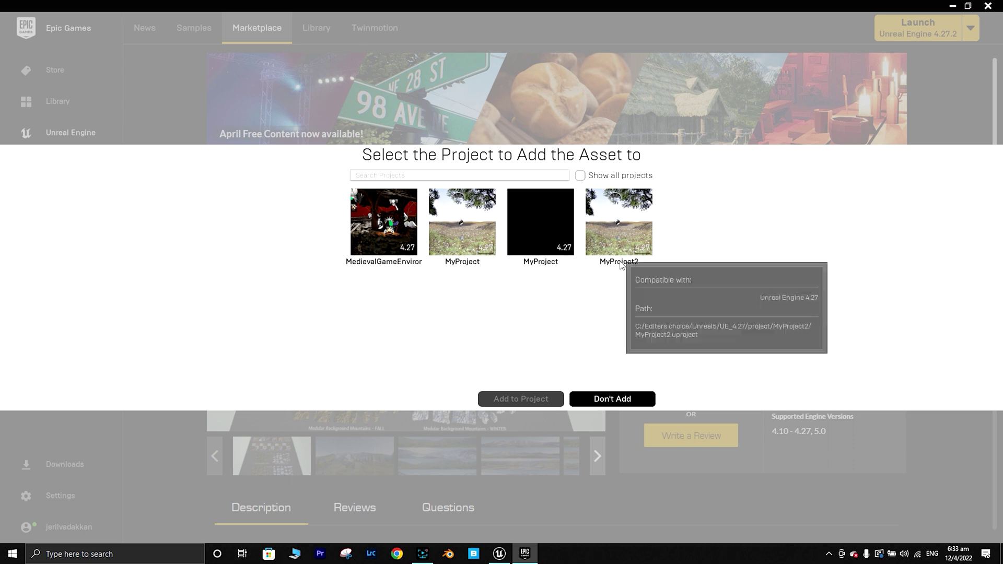
left_click(610, 230)
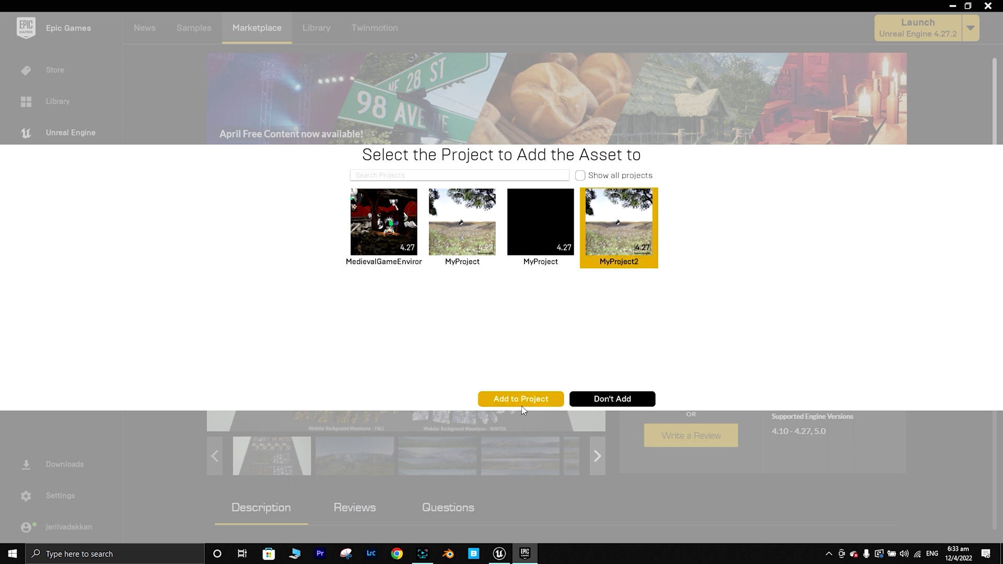
left_click(581, 401)
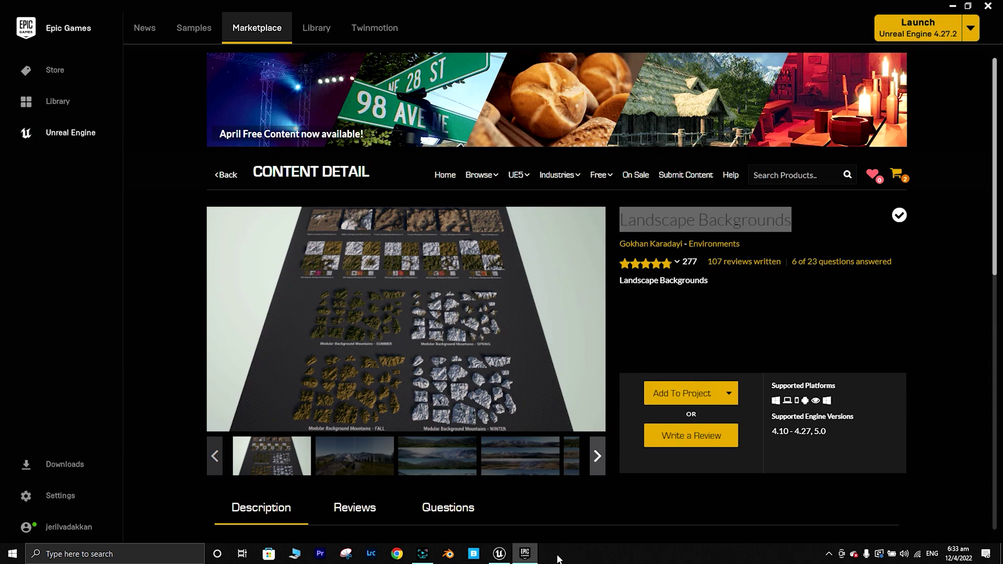
left_click(500, 555)
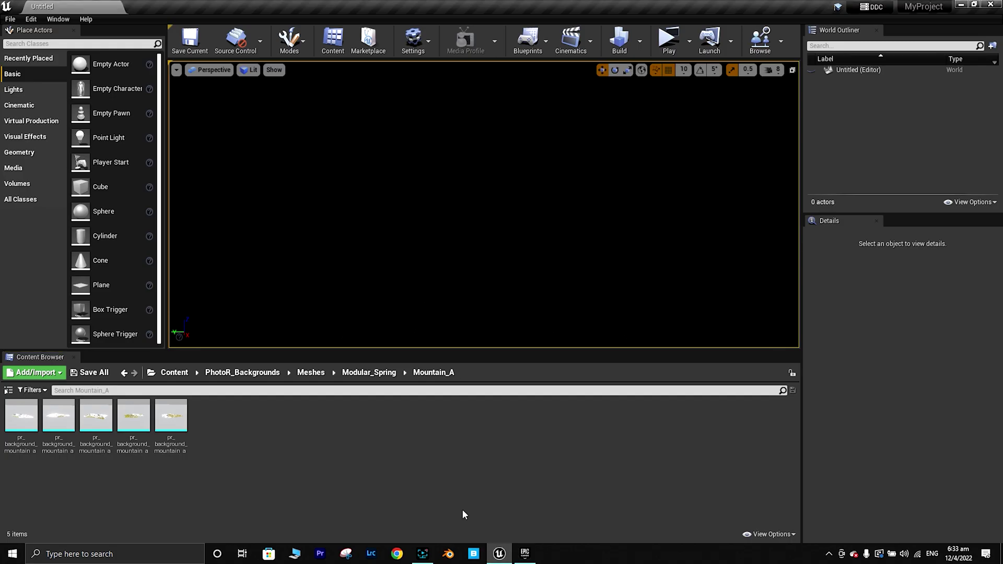
Add a Directional Light to the level and enable its Atmosphere Sun Light option
left_click(88, 44)
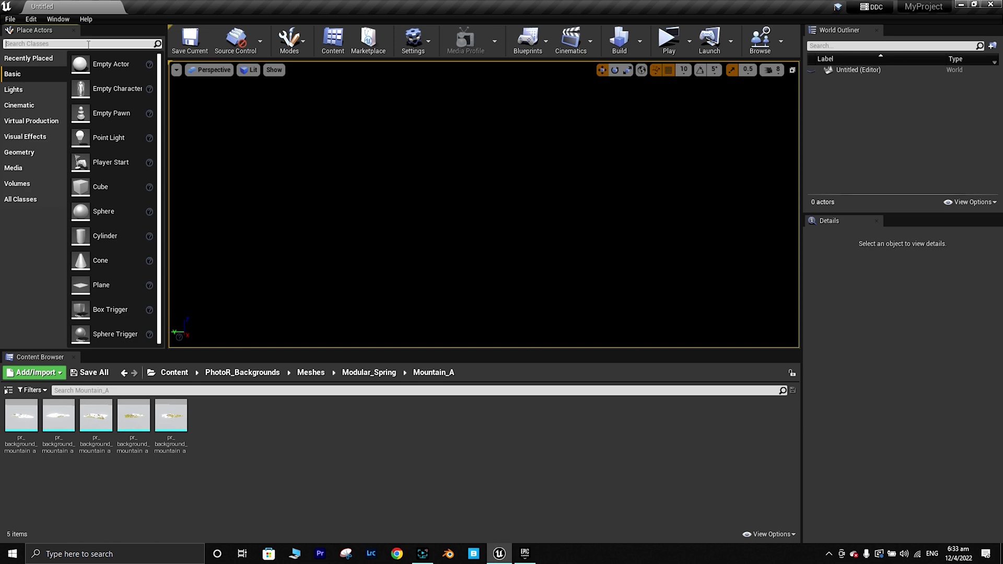
type("dire")
left_click_drag(82, 74, 428, 142)
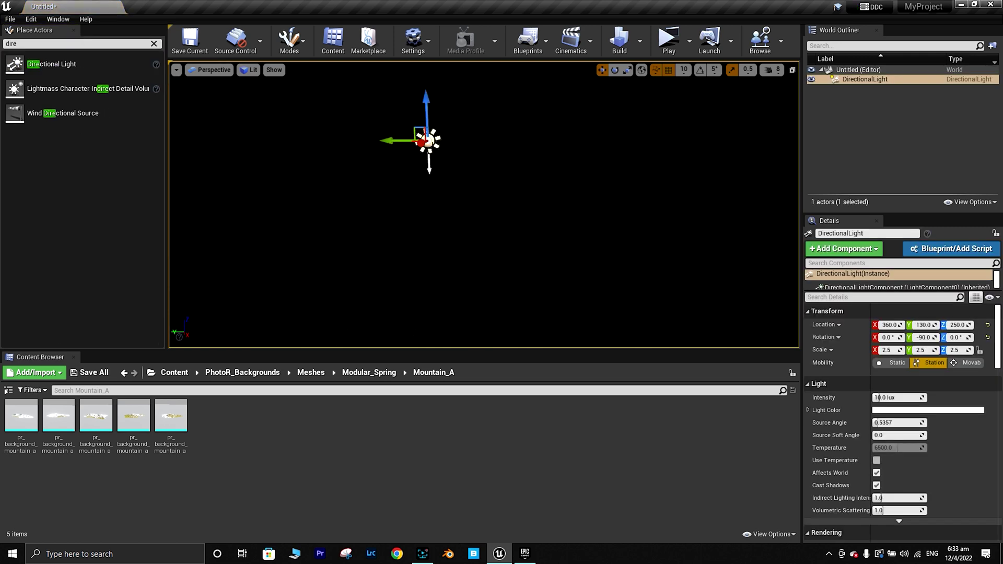
scroll(951, 446, "down", 10)
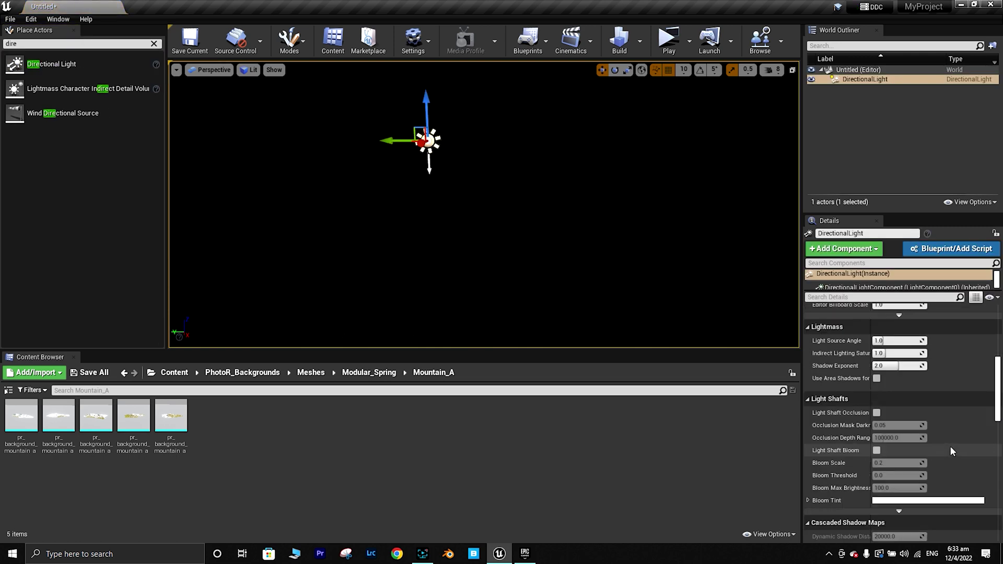
scroll(952, 446, "down", 5)
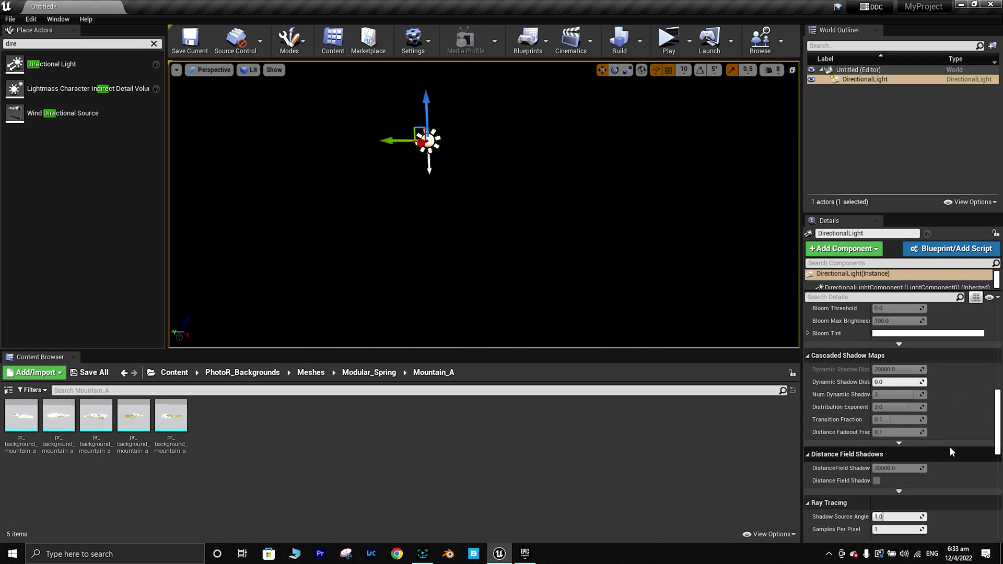
scroll(949, 446, "down", 5)
left_click(877, 447)
Find the sky actors and add a Sky Atmosphere and a Sky Light to the level
left_click(154, 43)
type("s")
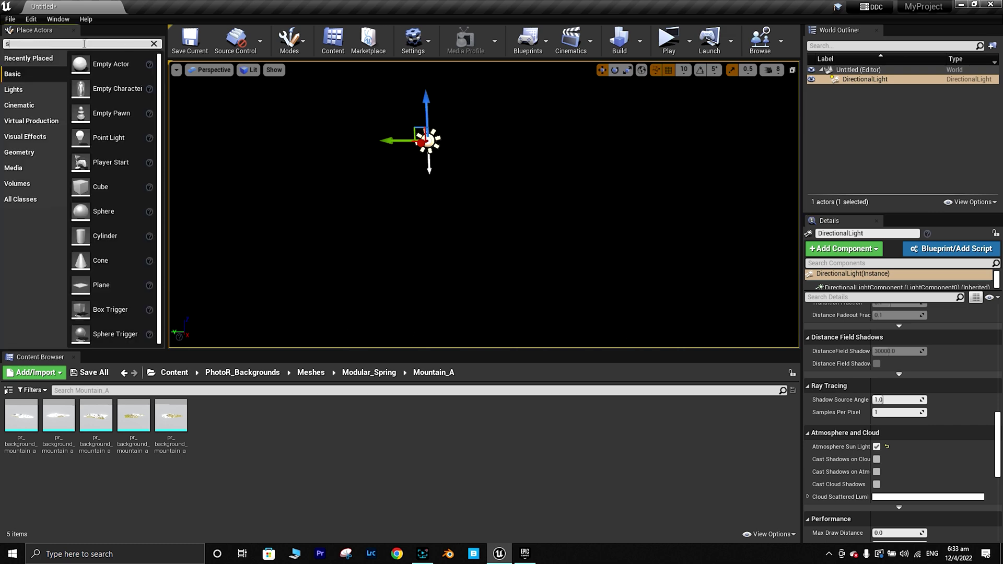
type("ky")
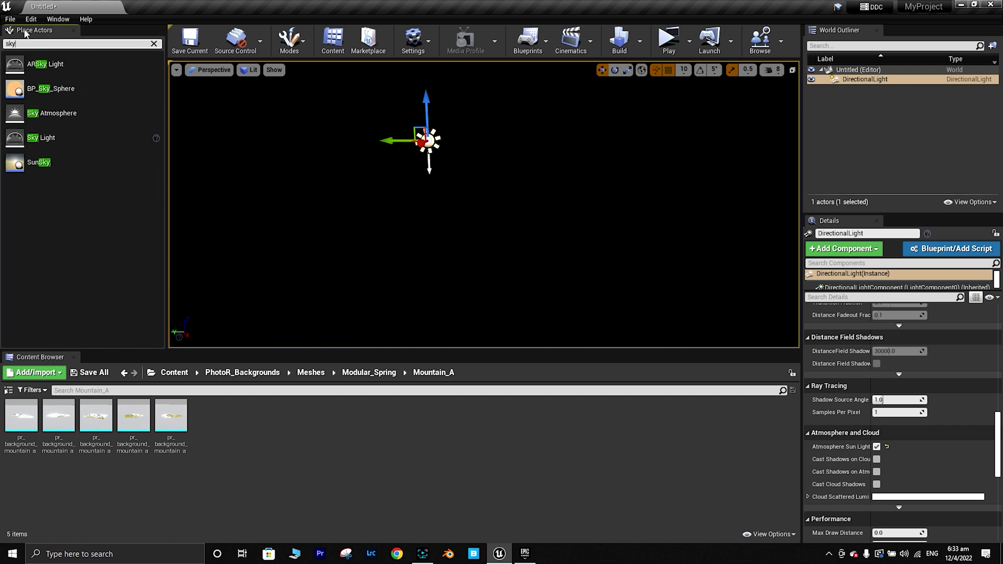
left_click_drag(74, 112, 309, 177)
left_click_drag(50, 137, 361, 189)
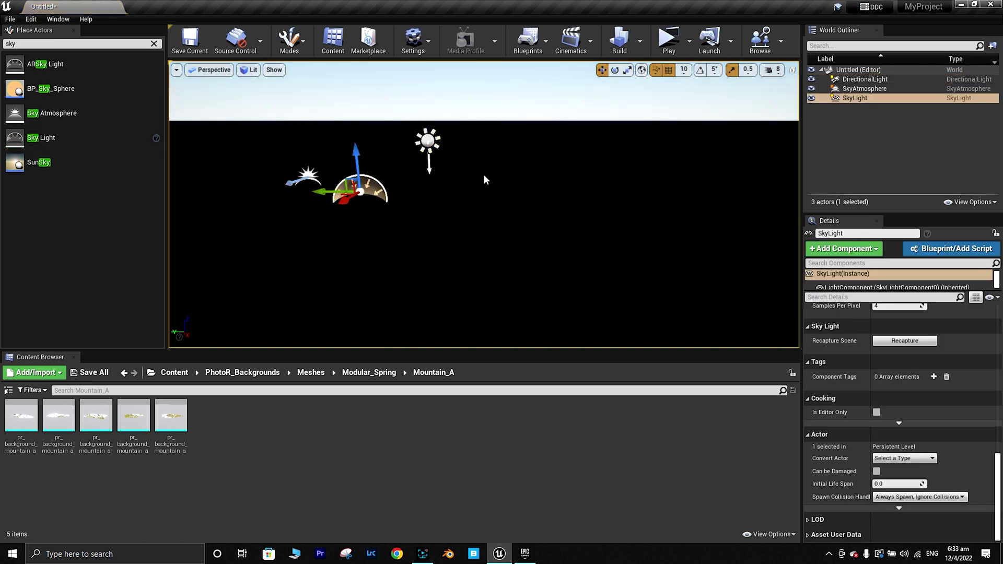
Add a Volumetric Cloud actor to the level and clear the actor search
left_click(154, 45)
type("clou")
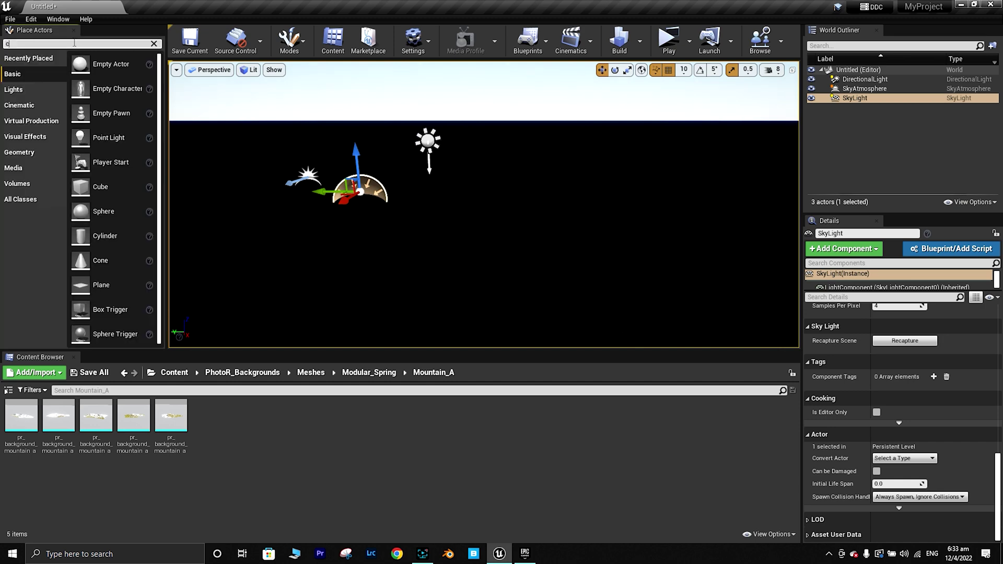
left_click_drag(52, 64, 384, 99)
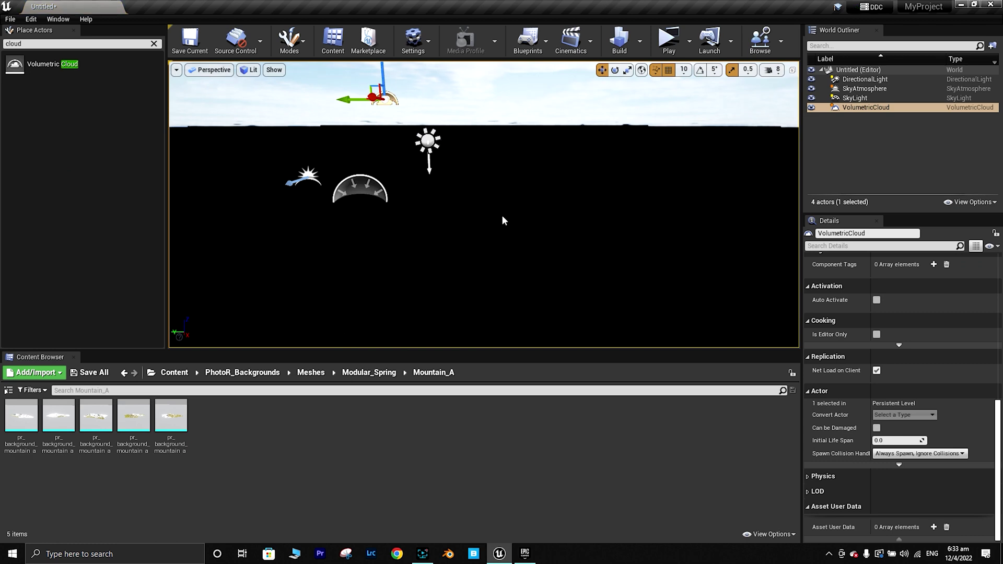
scroll(503, 219, "down", 2)
scroll(324, 141, "up", 2)
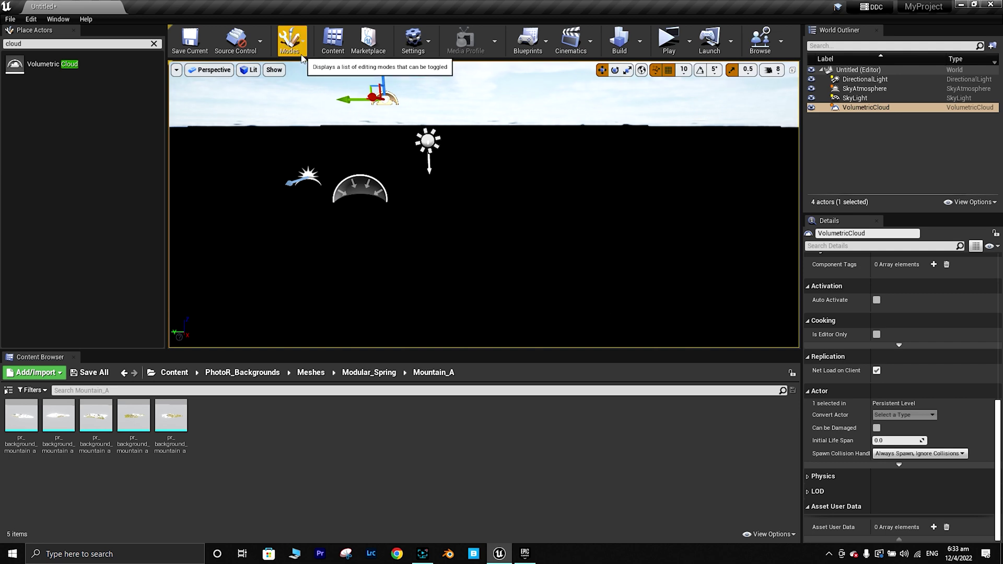
left_click(154, 44)
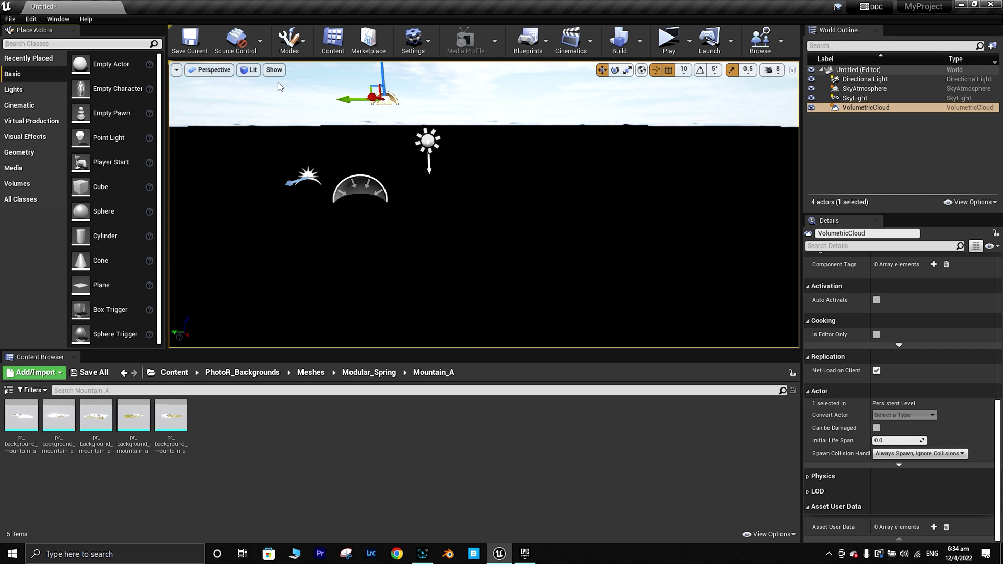
Create a new landscape with 63×63-quad sections and 8×8 components, and return to selection mode
left_click(289, 39)
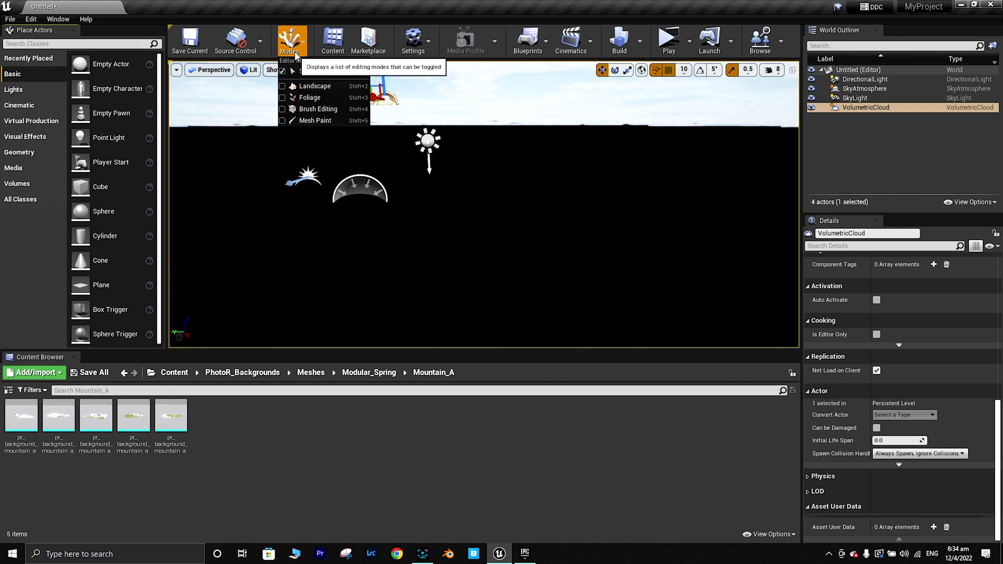
left_click(315, 86)
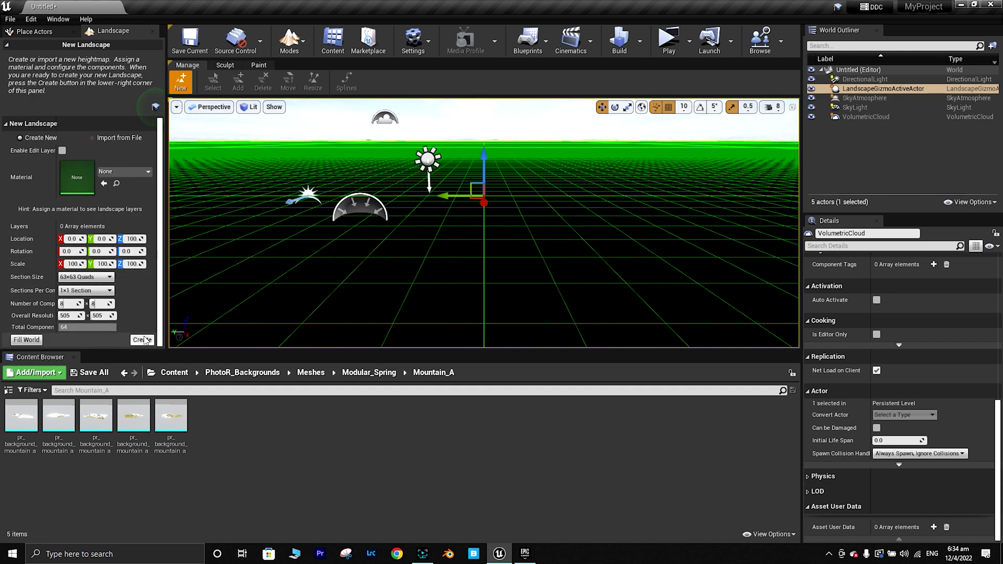
left_click(143, 341)
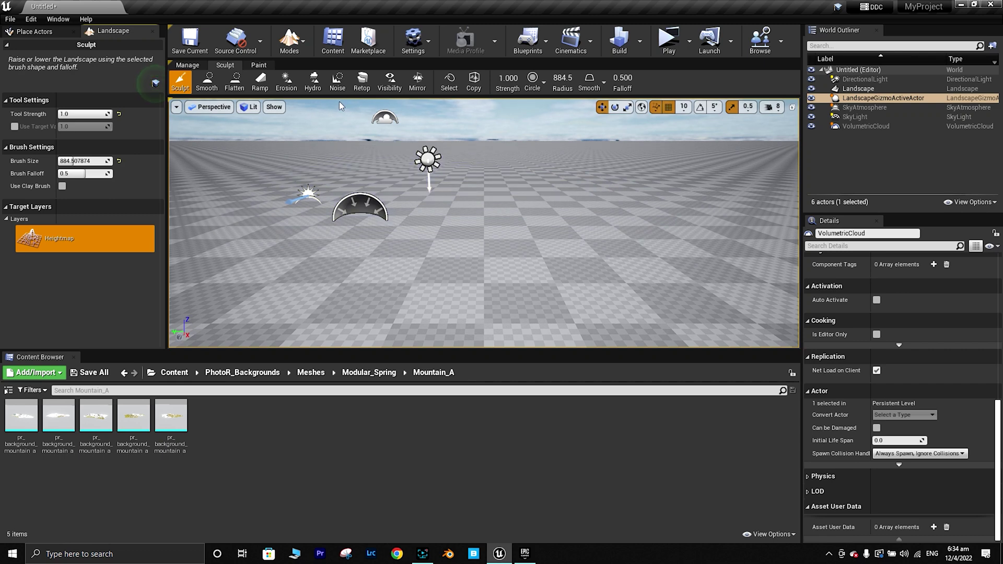
left_click(291, 41)
left_click(312, 70)
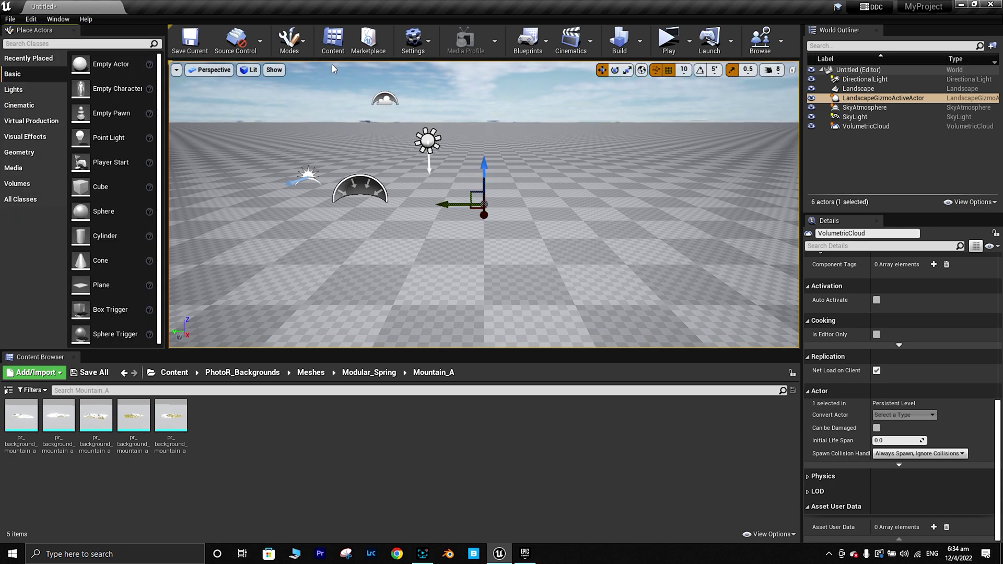
Place the pr_background_mountain_a_5_spring mesh on the landscape and rotate it about the vertical axis so its long side runs across the view
left_click_drag(171, 416, 347, 211)
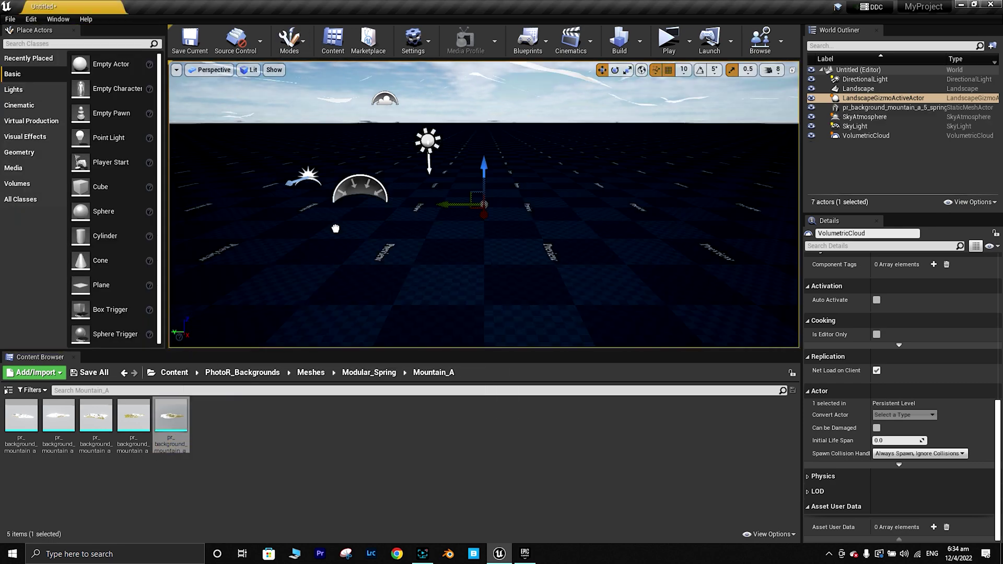
scroll(396, 202, "down", 5)
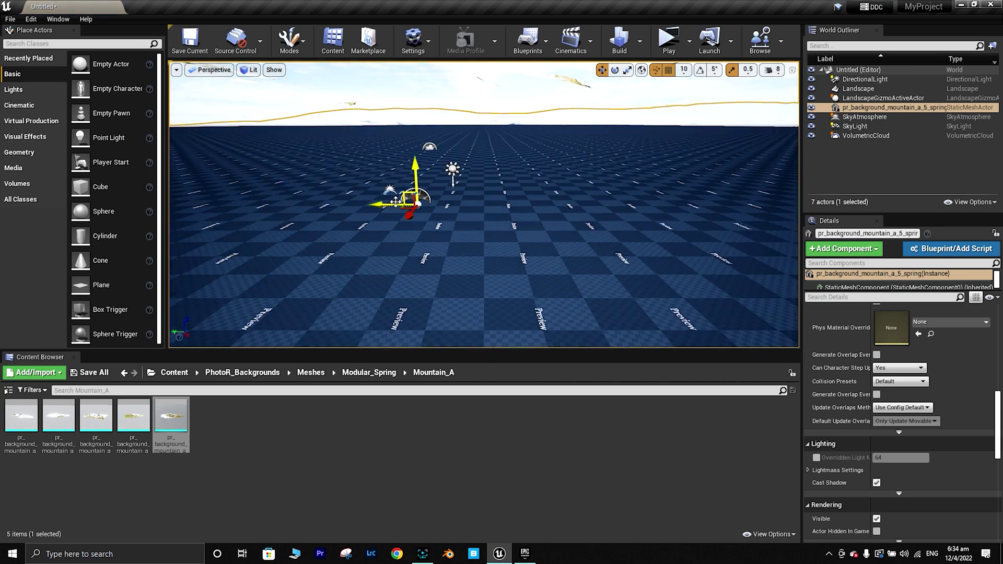
scroll(396, 202, "down", 6)
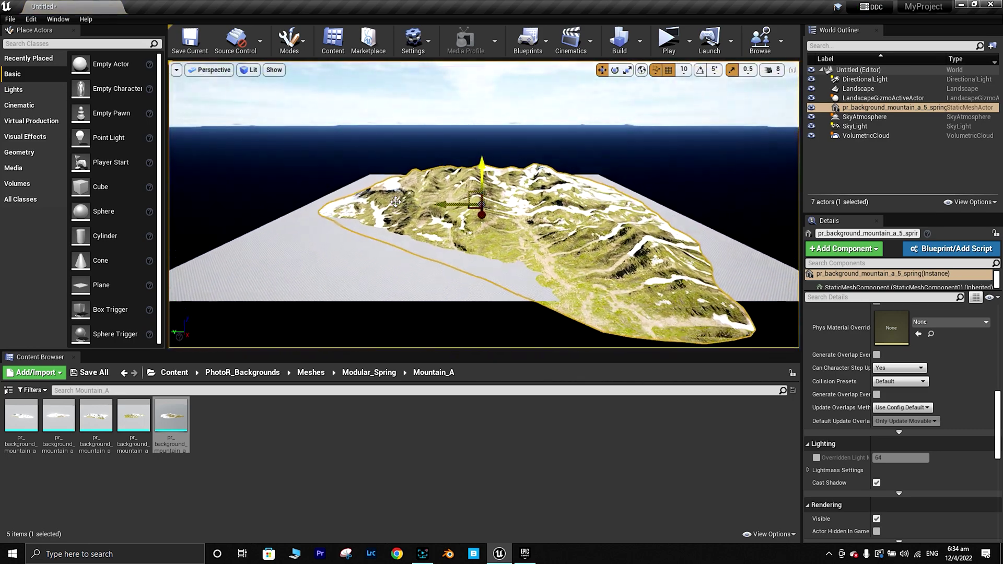
scroll(485, 194, "down", 4)
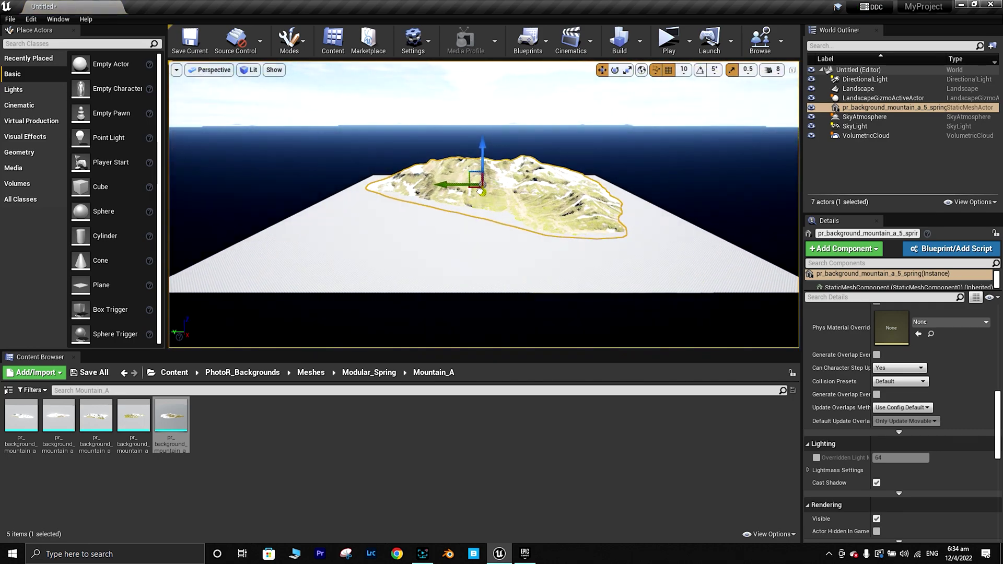
key("e")
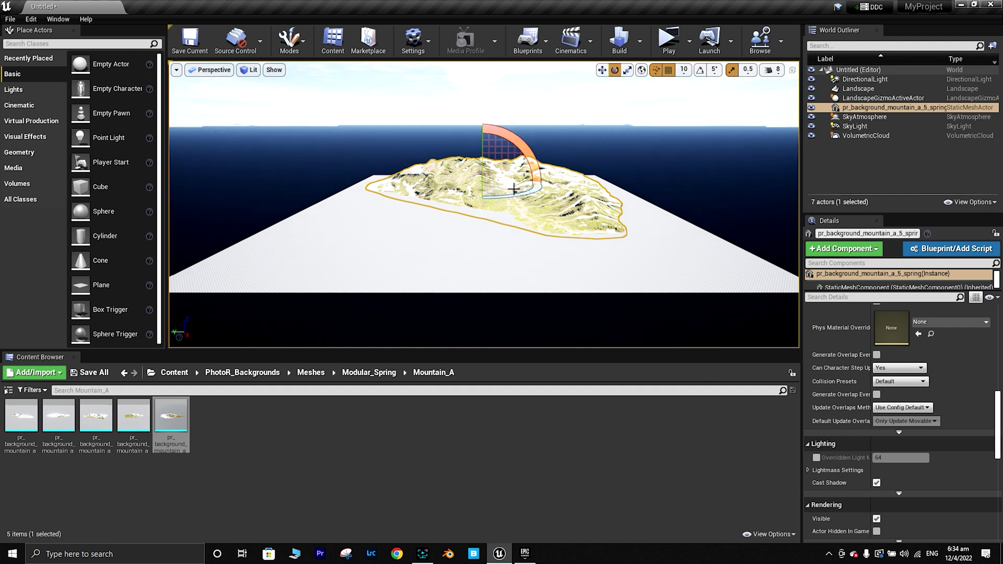
left_click_drag(501, 197, 483, 197)
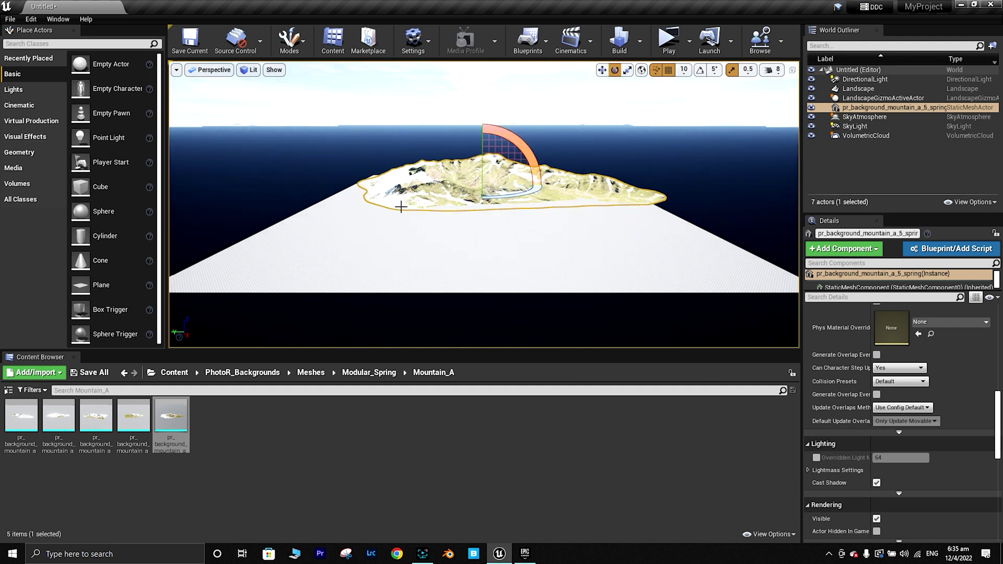
scroll(441, 258, "up", 3)
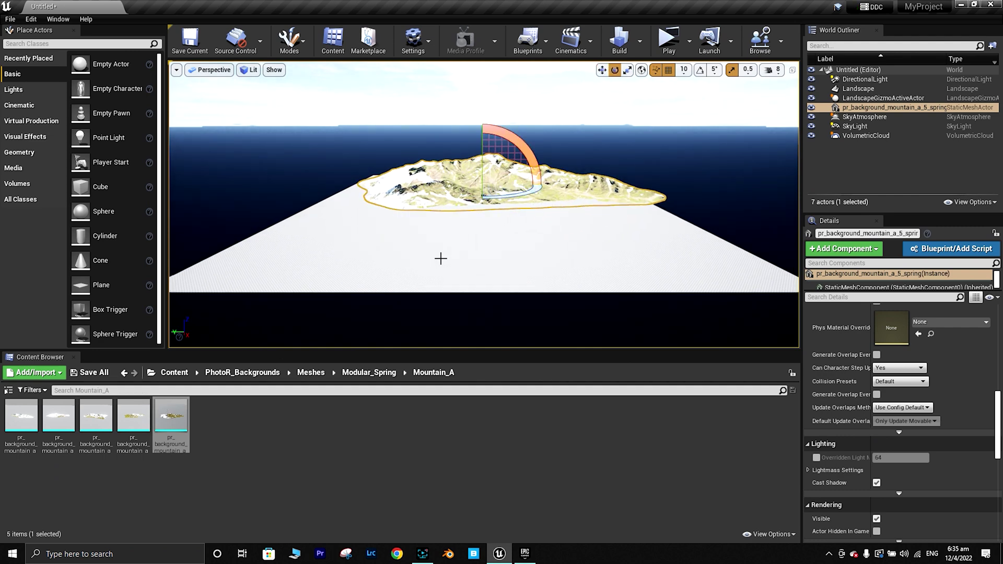
scroll(441, 258, "up", 6)
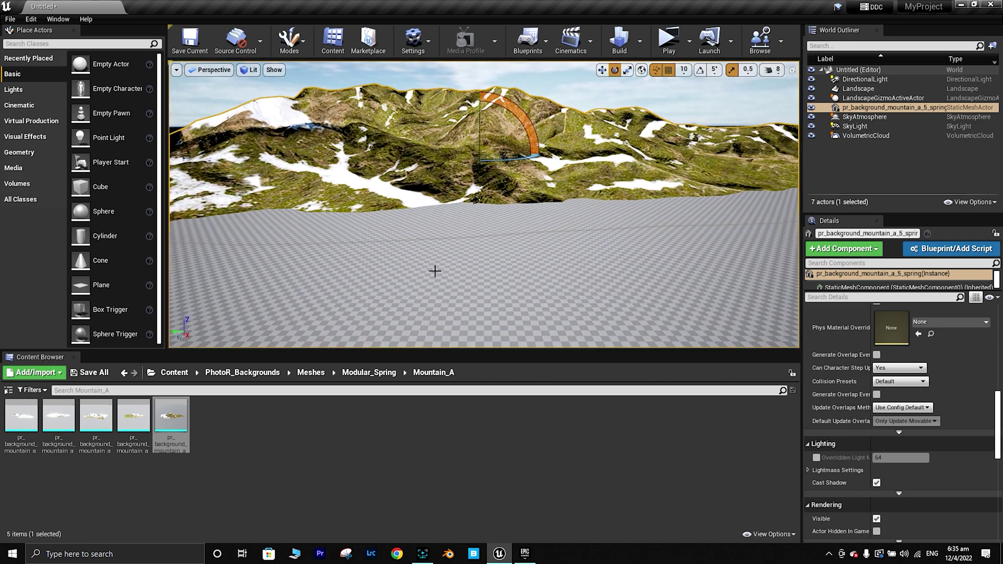
Place the pr_background_mountain_a_4_spring mesh on the landscape, tilt it slightly and shift it along the Y axis
left_click_drag(133, 418, 388, 207)
key("f")
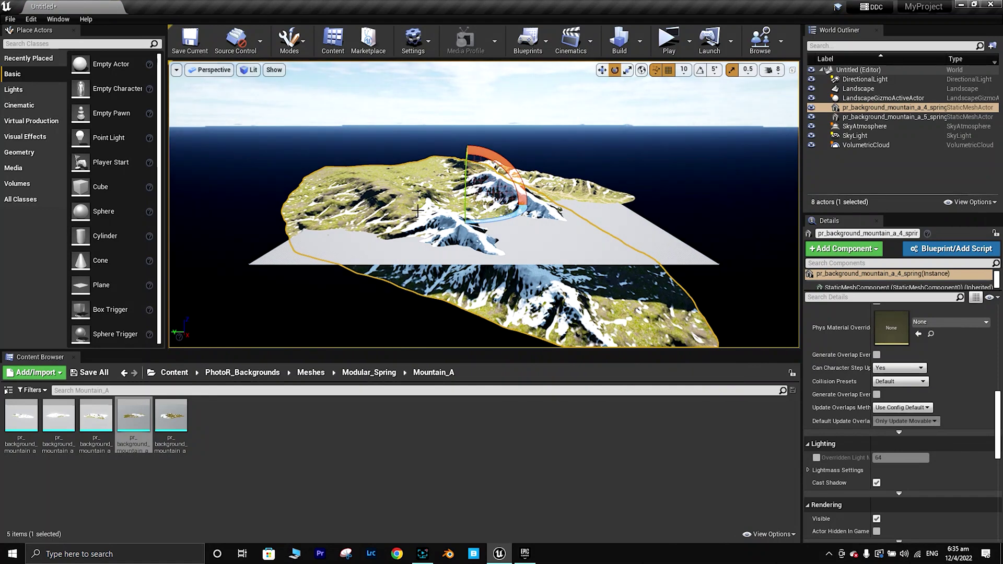
mouse_move(518, 217)
left_mouse_down()
mouse_move(512, 236)
mouse_move(509, 222)
left_mouse_up()
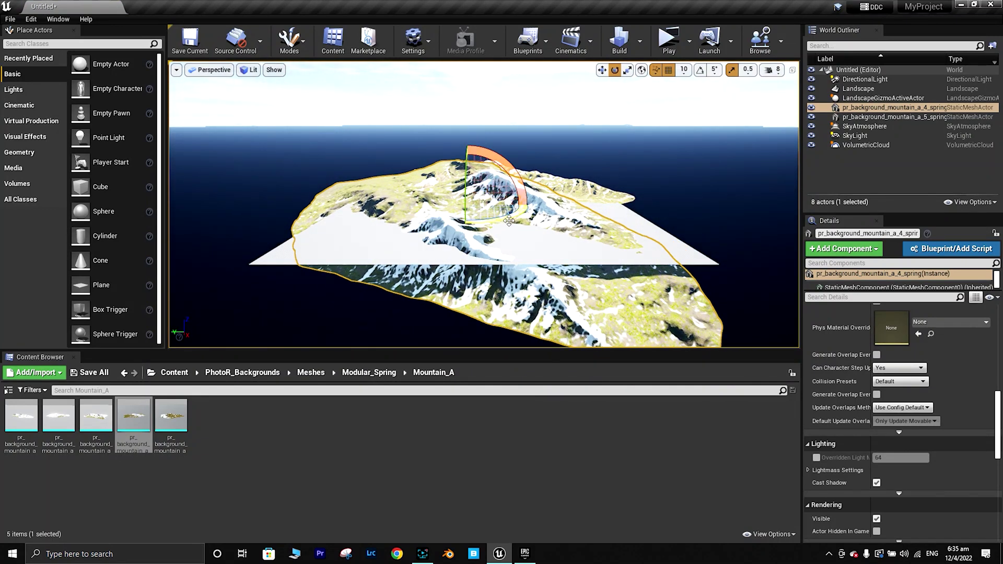
key("w")
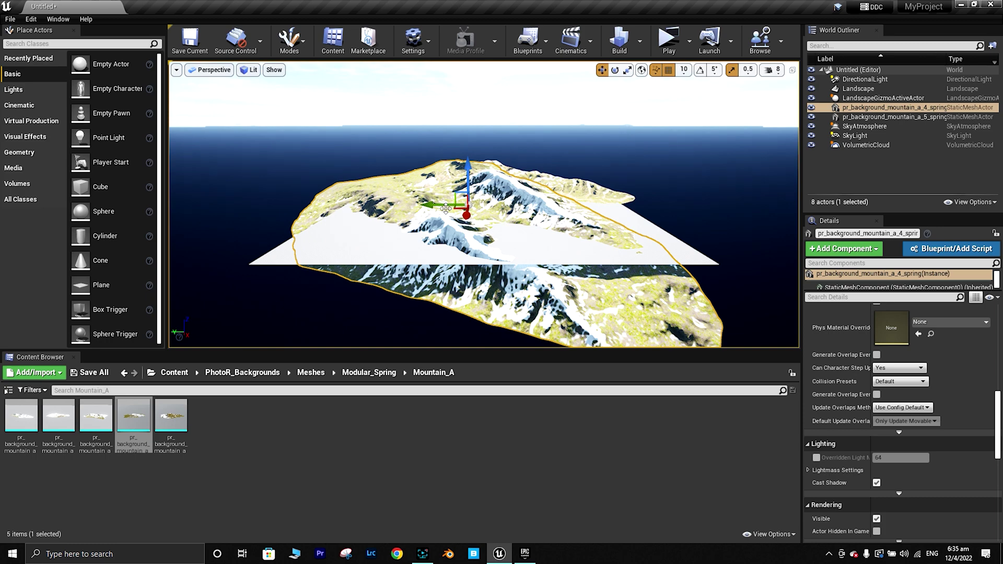
left_click_drag(446, 204, 428, 204)
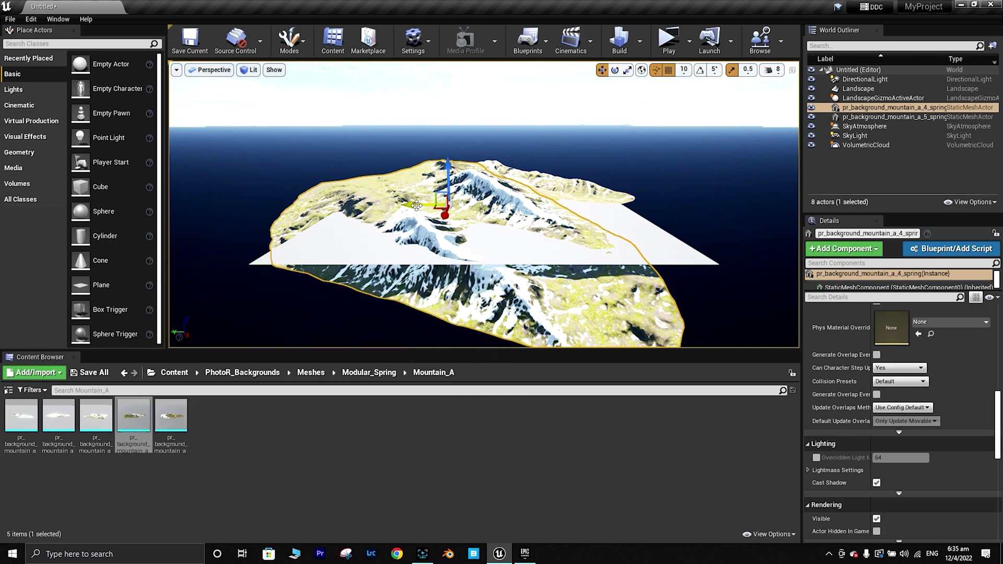
mouse_move(414, 205)
left_mouse_down()
mouse_move(473, 205)
mouse_move(414, 205)
left_mouse_up()
Set the a_4 mountain's mobility to Movable, move it to about Y 24930 and turn it about the vertical axis to about -85°
scroll(979, 393, "up", 6)
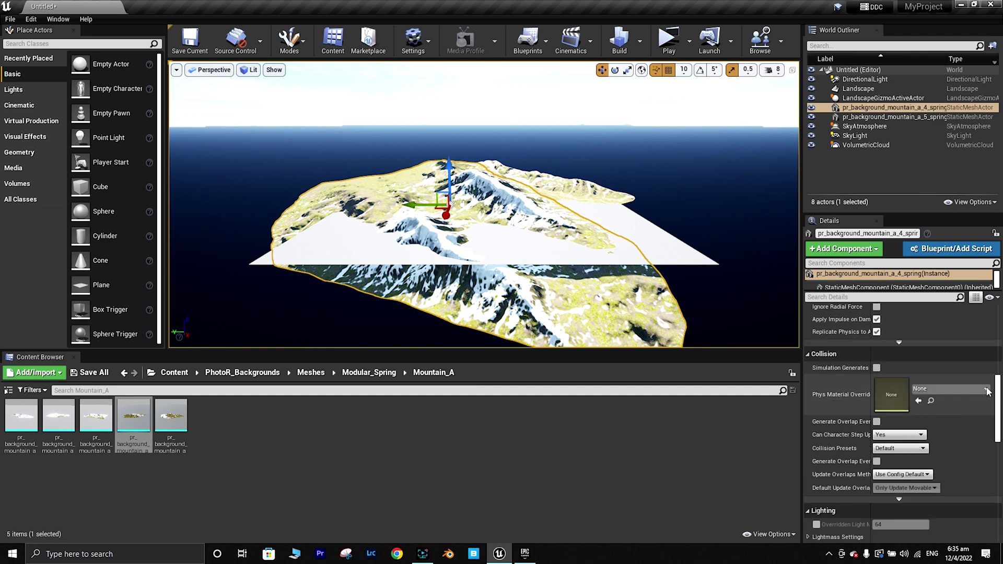
scroll(974, 389, "up", 8)
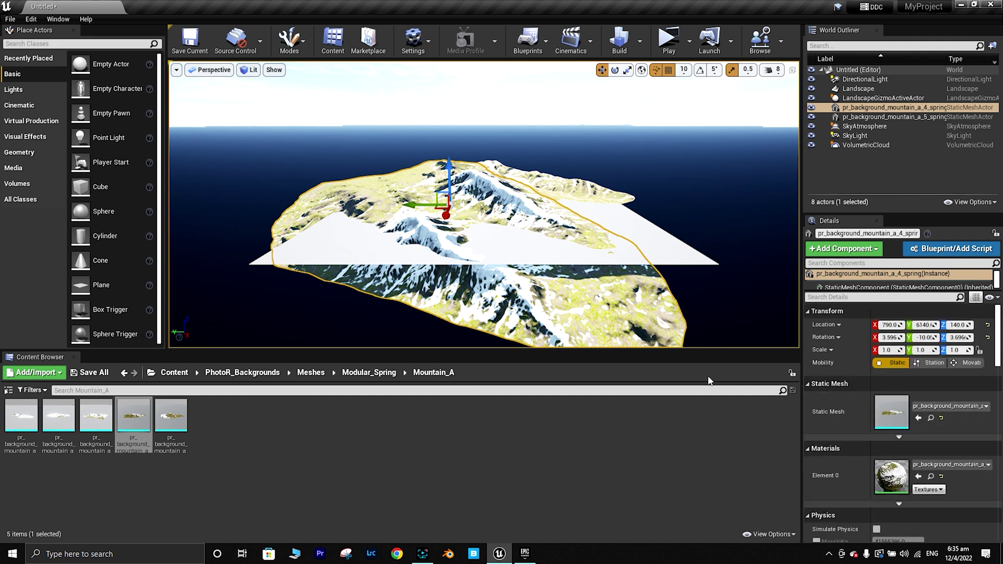
left_click(970, 362)
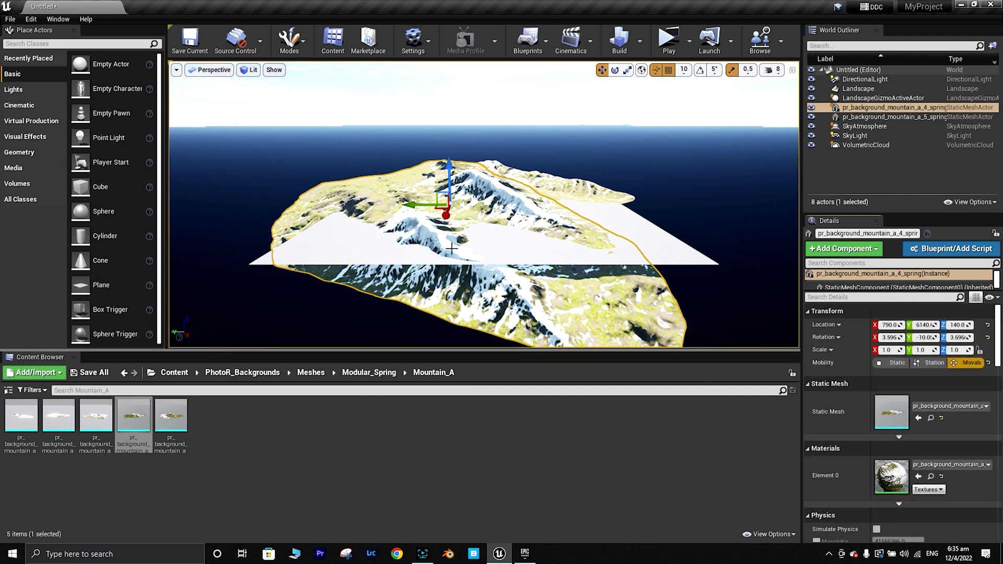
left_click_drag(424, 209, 362, 207)
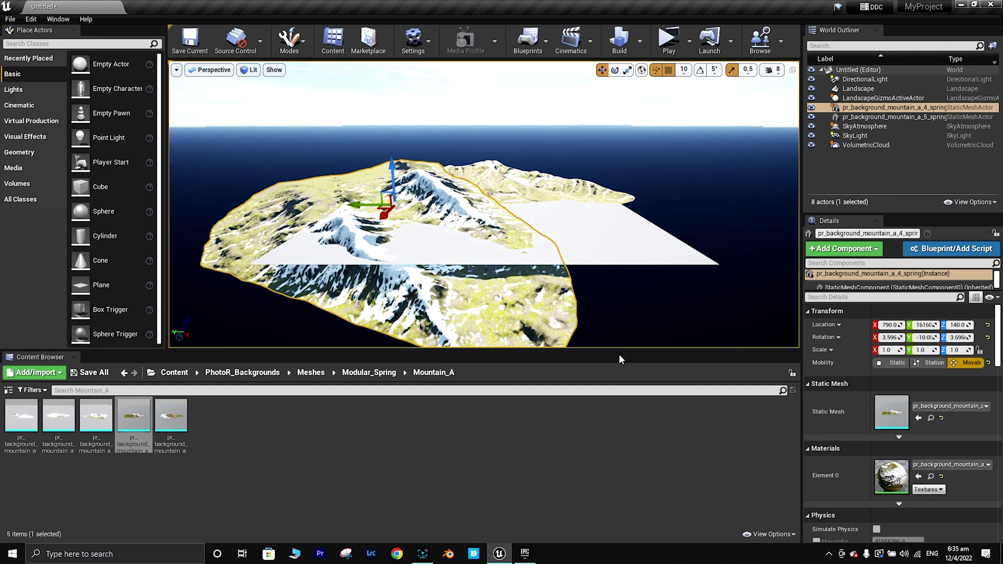
left_click(922, 366)
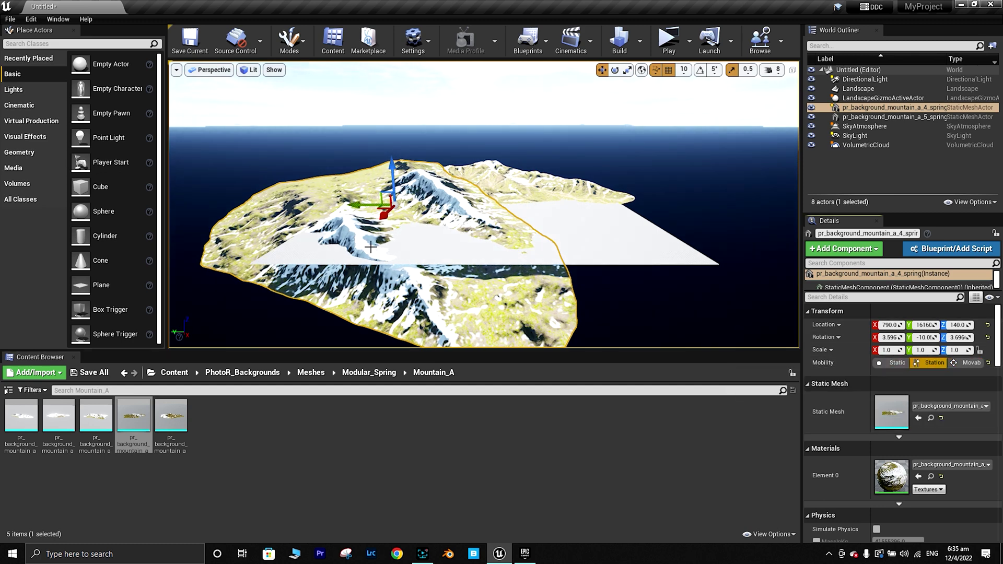
left_click_drag(362, 205, 370, 206)
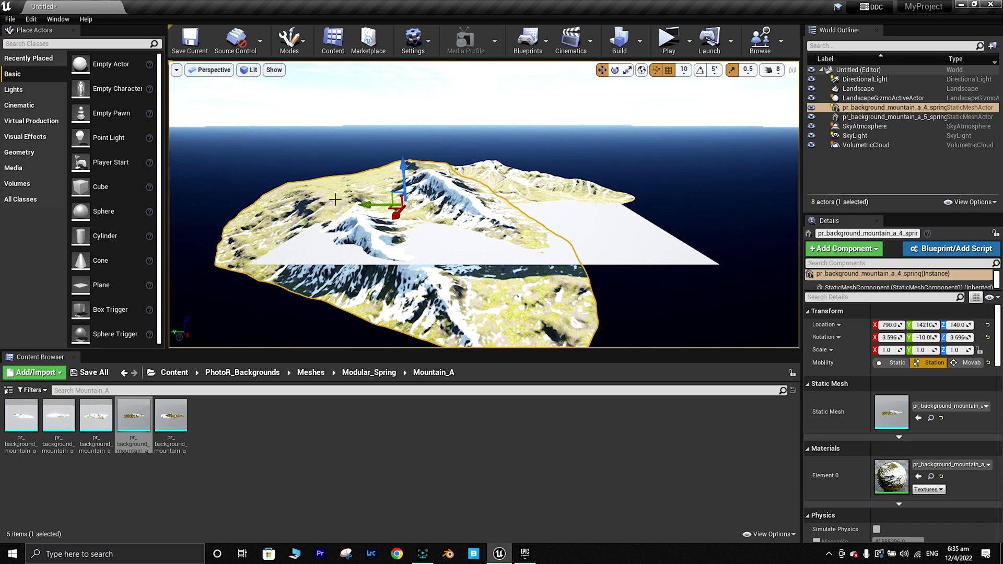
left_click(968, 364)
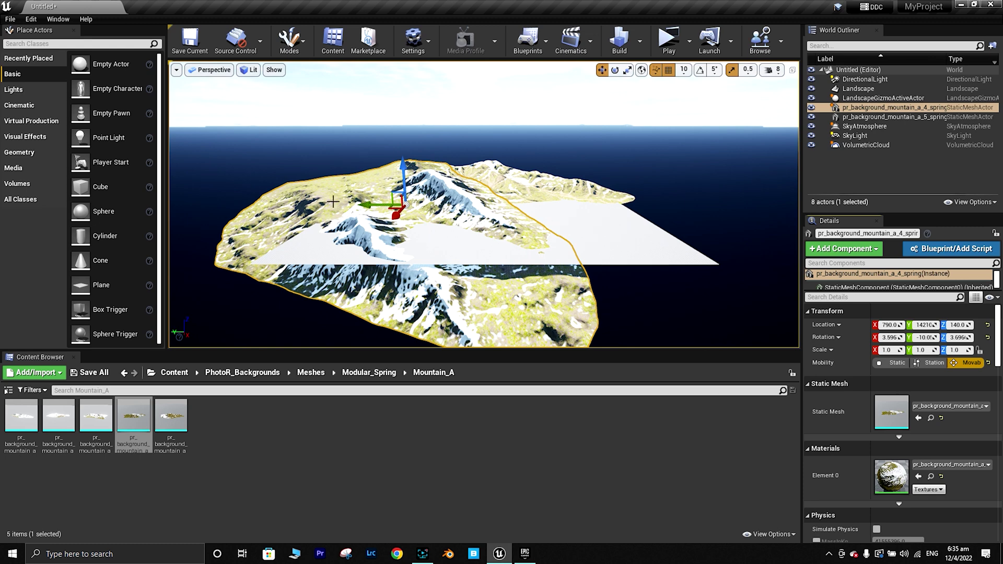
left_click_drag(378, 202, 315, 222)
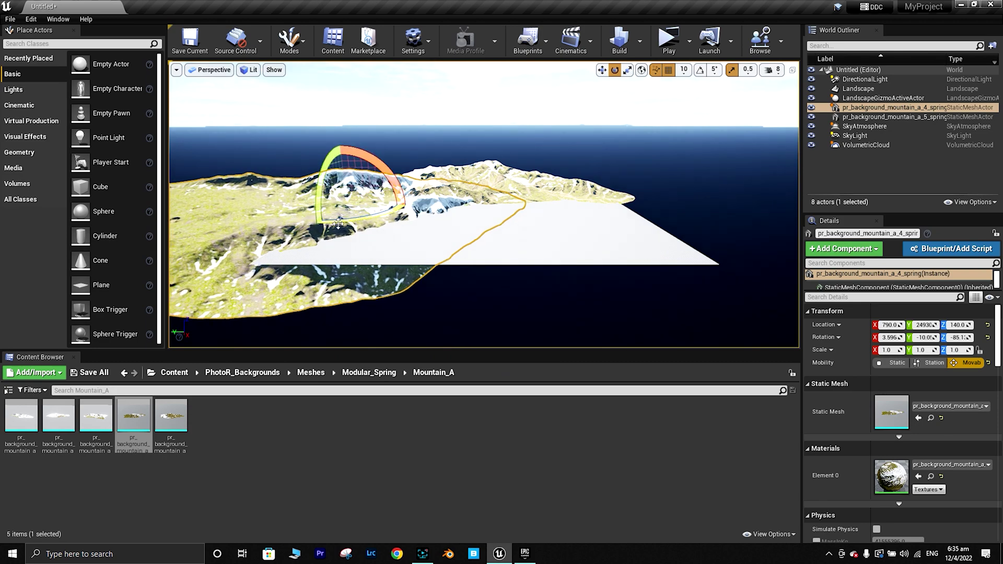
scroll(511, 229, "up", 5)
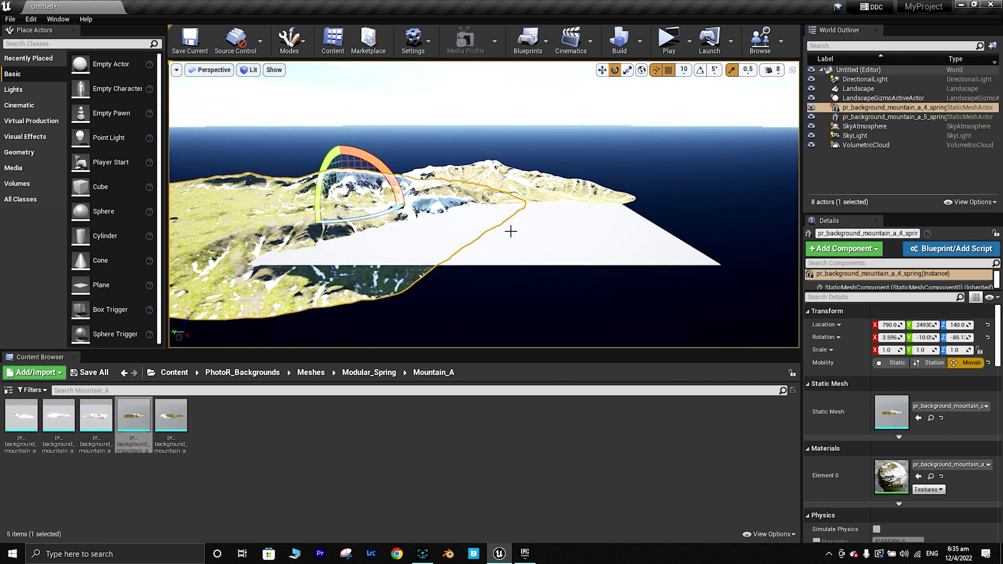
scroll(510, 229, "up", 5)
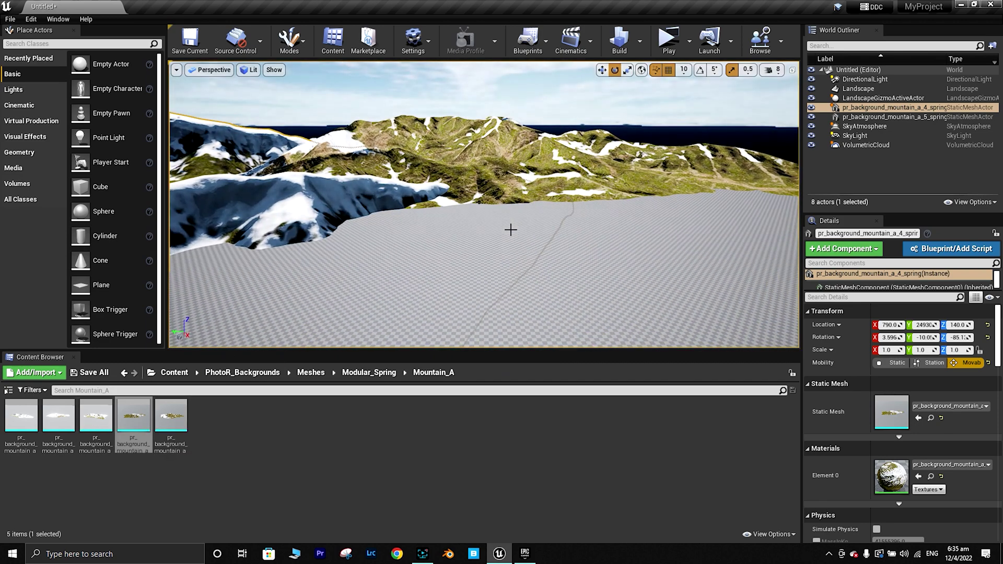
Place the pr_background_mountain_a_3_spring mesh on the landscape and rotate it about the vertical axis to about -61°
left_click(86, 429)
left_click_drag(85, 429, 477, 243)
scroll(478, 243, "down", 10)
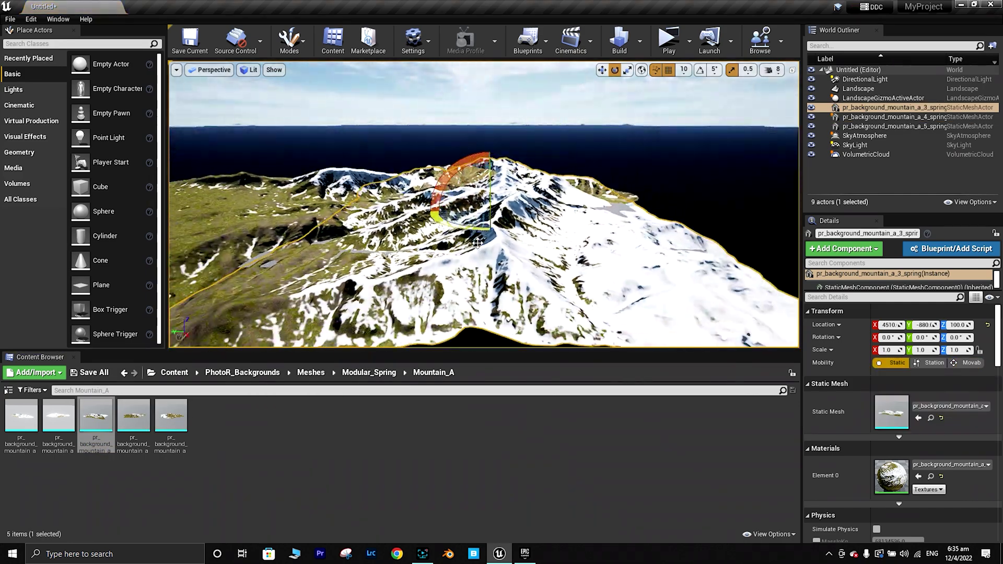
key("w")
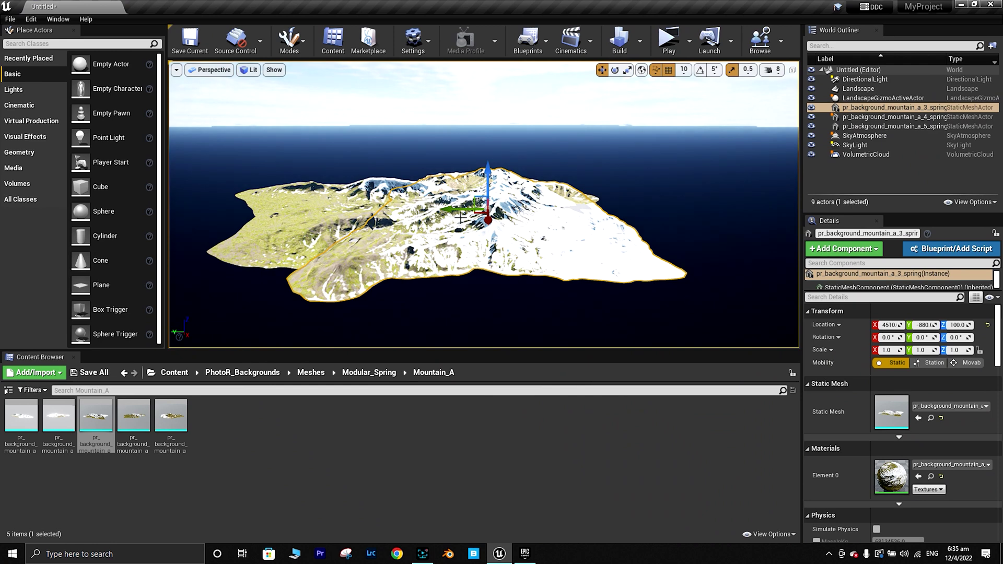
left_click_drag(448, 221, 491, 235)
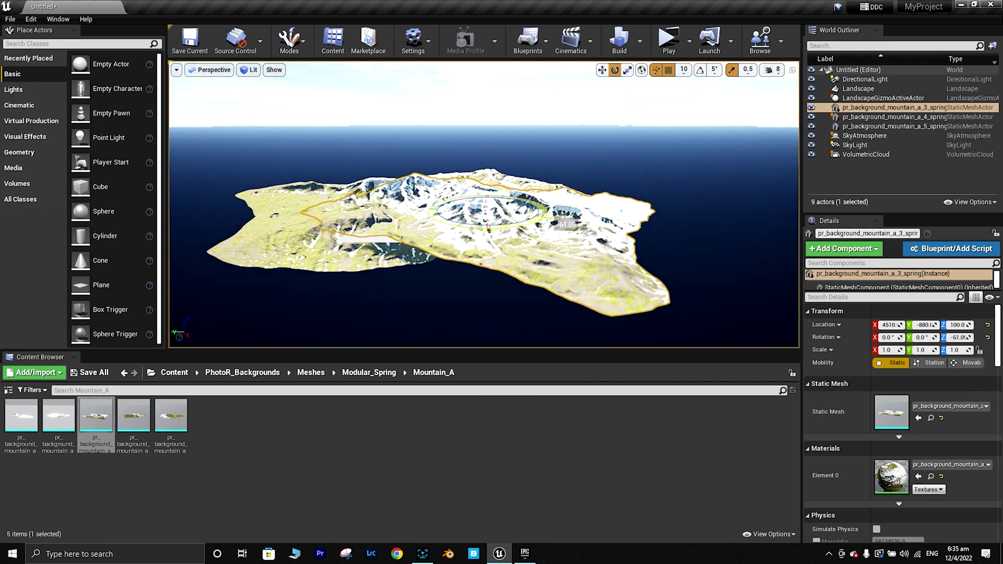
Move the a_3 mountain along Y and X and lower it so it sits opposite the a_4 mountain beside the rear ridge
left_click_drag(435, 211, 592, 202)
mouse_move(629, 175)
left_mouse_down()
mouse_move(629, 191)
mouse_move(628, 178)
left_mouse_up()
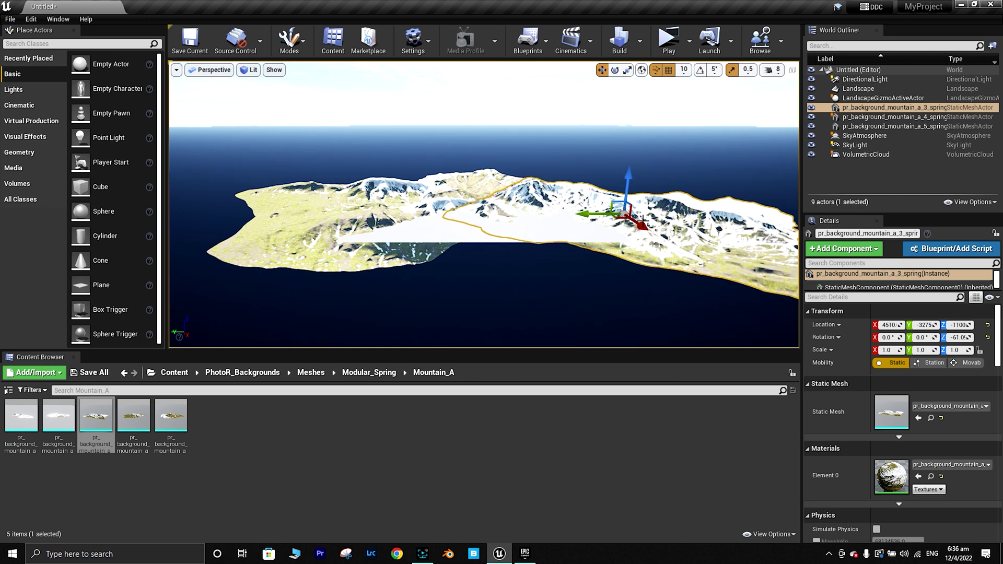
left_click_drag(642, 226, 618, 217)
scroll(518, 216, "up", 5)
scroll(518, 217, "up", 3)
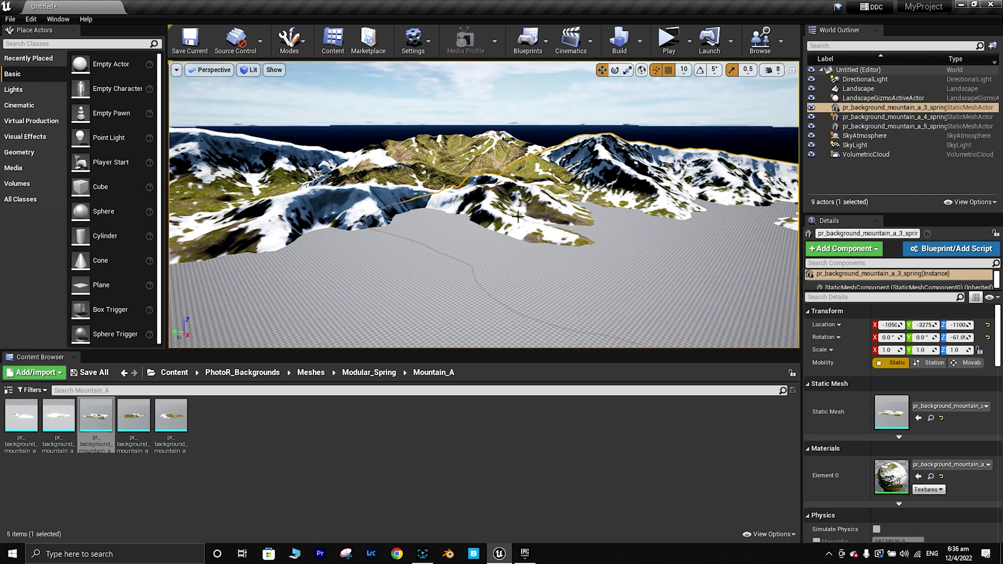
left_click_drag(474, 254, 475, 246)
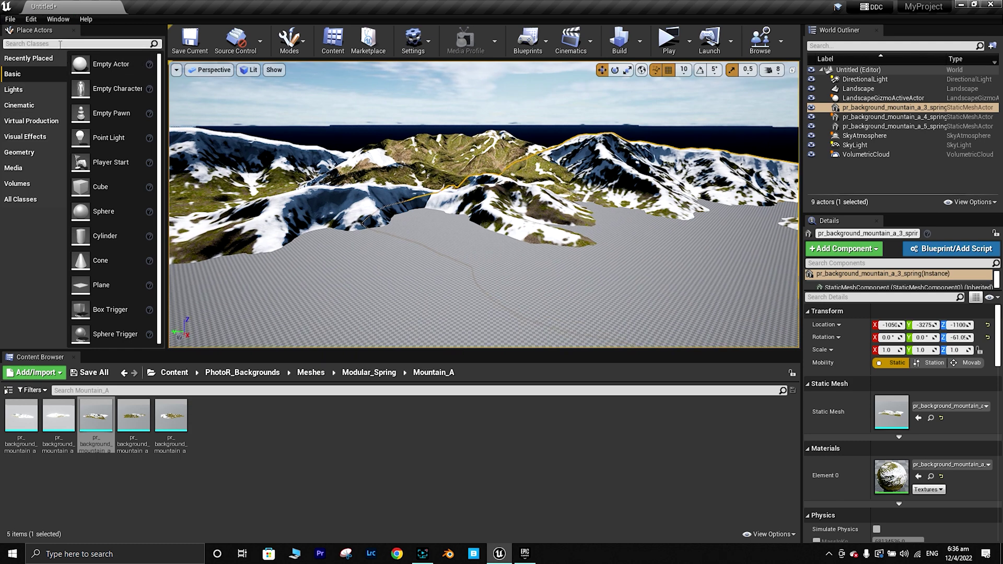
Erode the landscape in front of the mountains with the Erosion sculpt tool at a brush size of about 2648, and return to selection mode
left_click(296, 46)
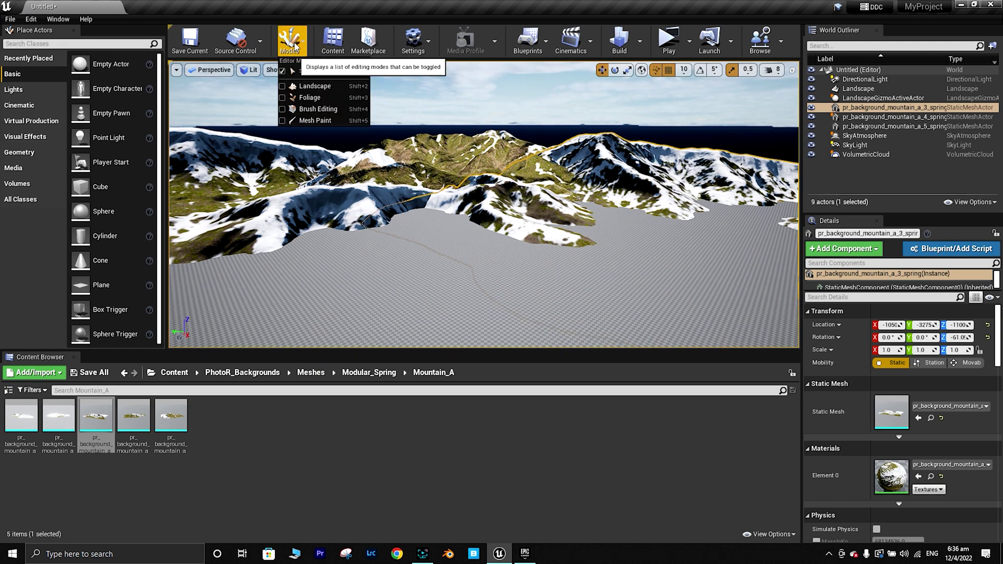
left_click(321, 86)
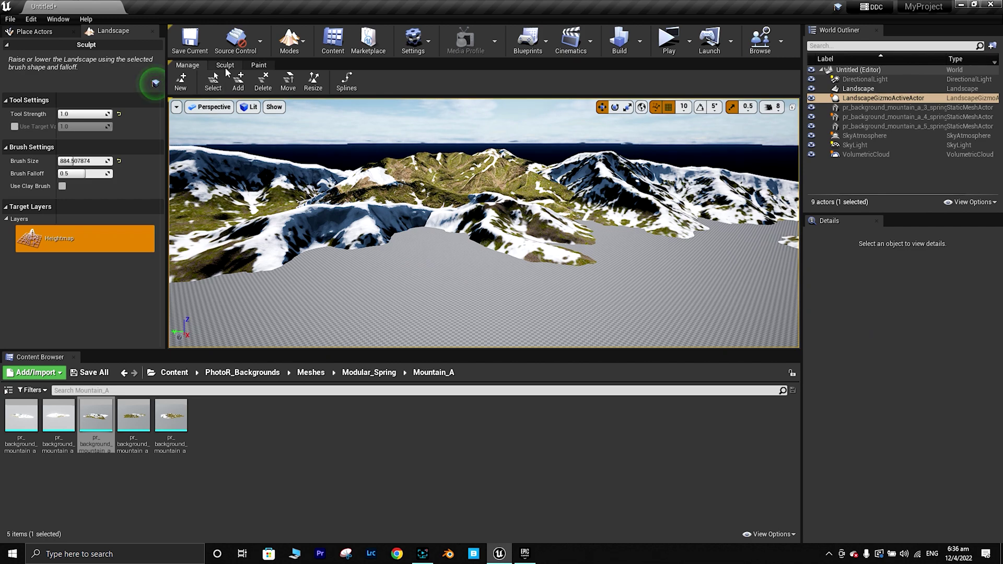
left_click(225, 66)
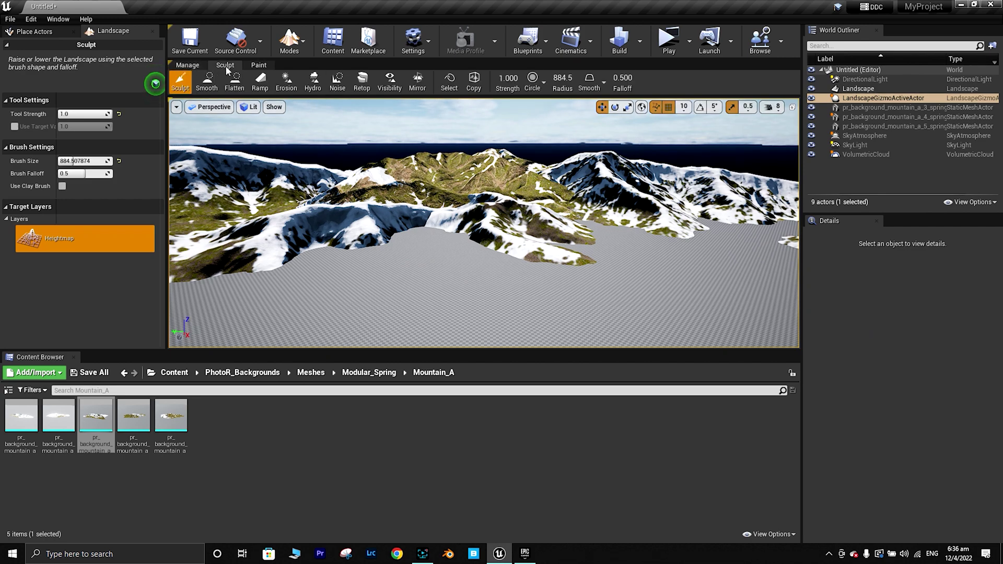
left_click(287, 82)
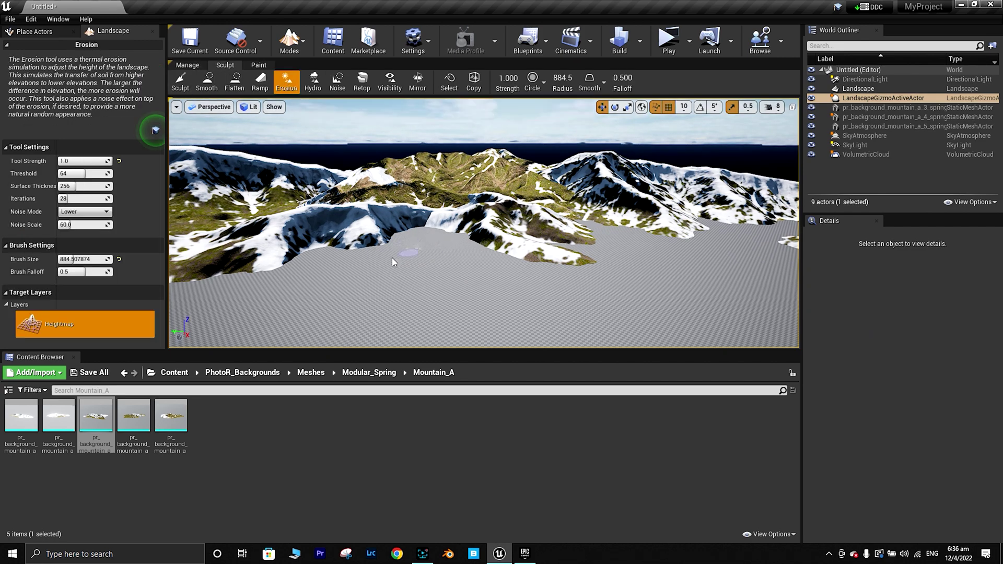
left_click_drag(81, 260, 113, 260)
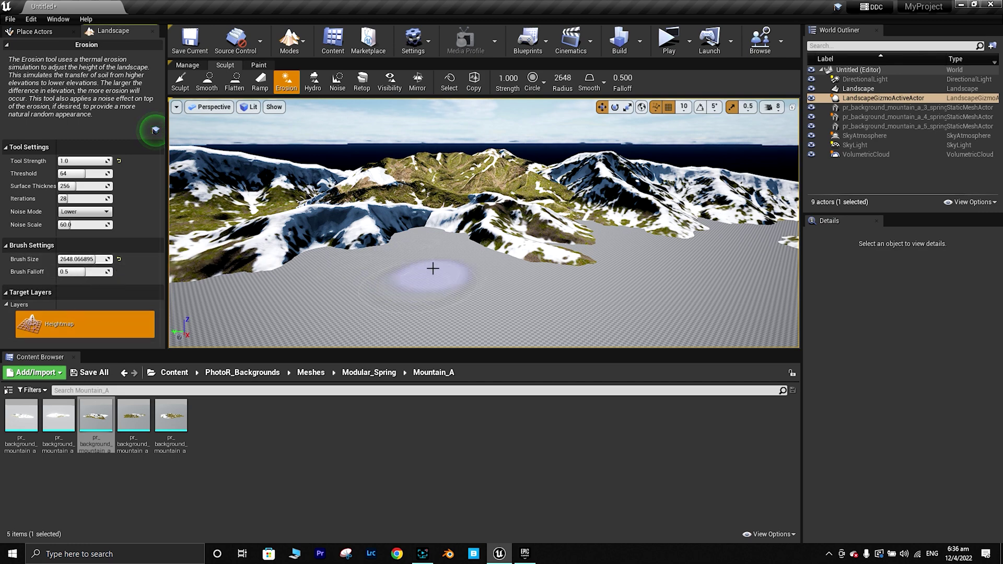
mouse_move(459, 251)
left_mouse_down()
mouse_move(479, 273)
mouse_move(296, 258)
mouse_move(345, 251)
mouse_move(446, 279)
mouse_move(485, 264)
mouse_move(326, 257)
mouse_move(447, 245)
mouse_move(477, 270)
mouse_move(556, 283)
mouse_move(445, 253)
mouse_move(473, 284)
mouse_move(495, 267)
mouse_move(419, 267)
mouse_move(584, 260)
mouse_move(627, 245)
left_mouse_up()
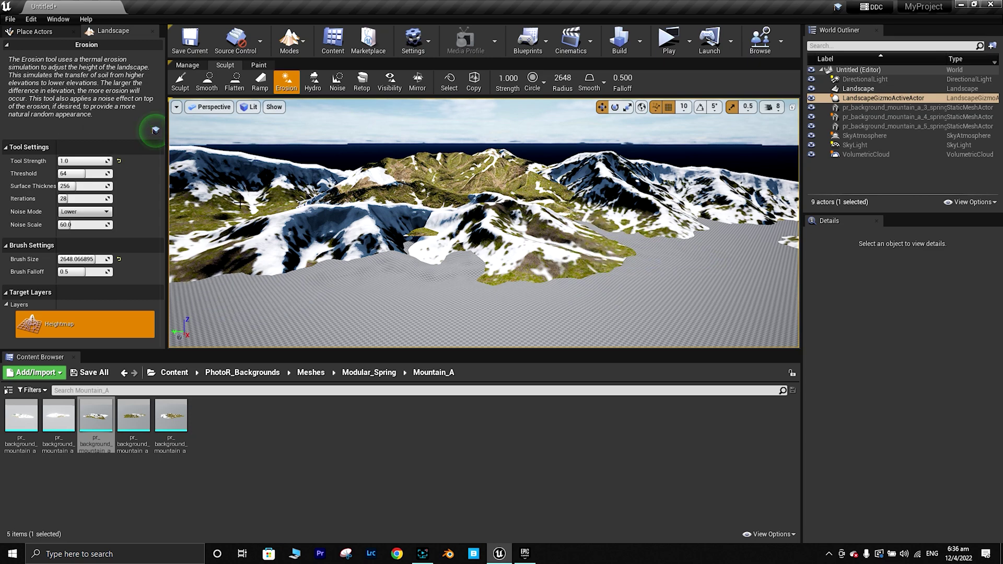
left_click(187, 65)
left_click(291, 40)
left_click(292, 78)
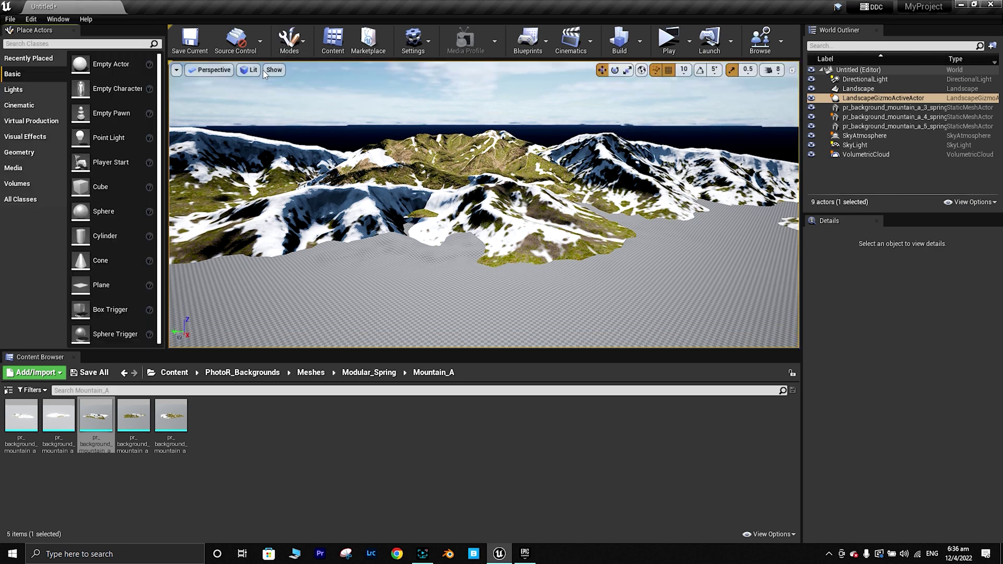
Search the placeable actors for "water", place a Water Body Lake at the foot of the mountains and lower it to about Z -1830
left_click(59, 44)
type("water")
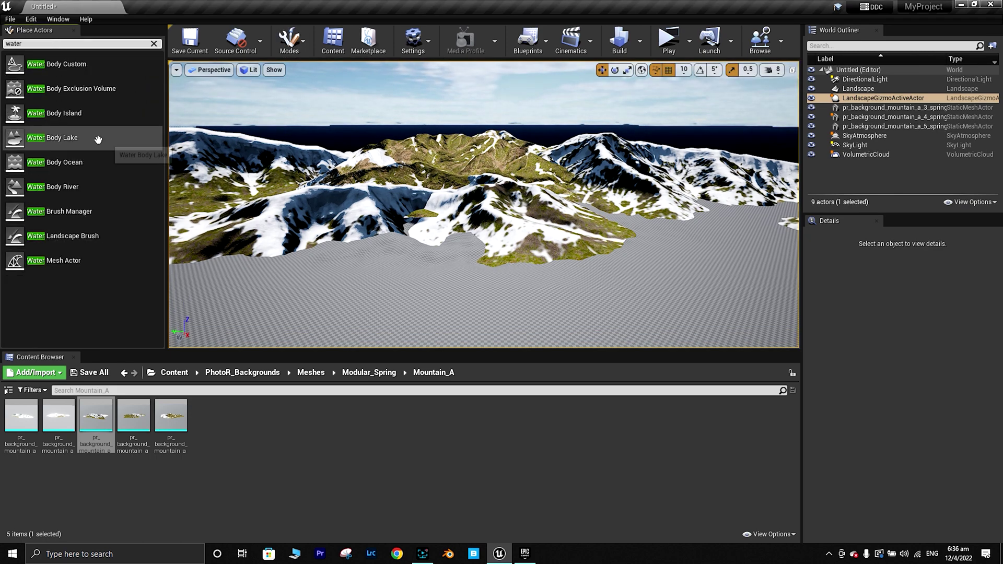
left_click_drag(63, 137, 439, 265)
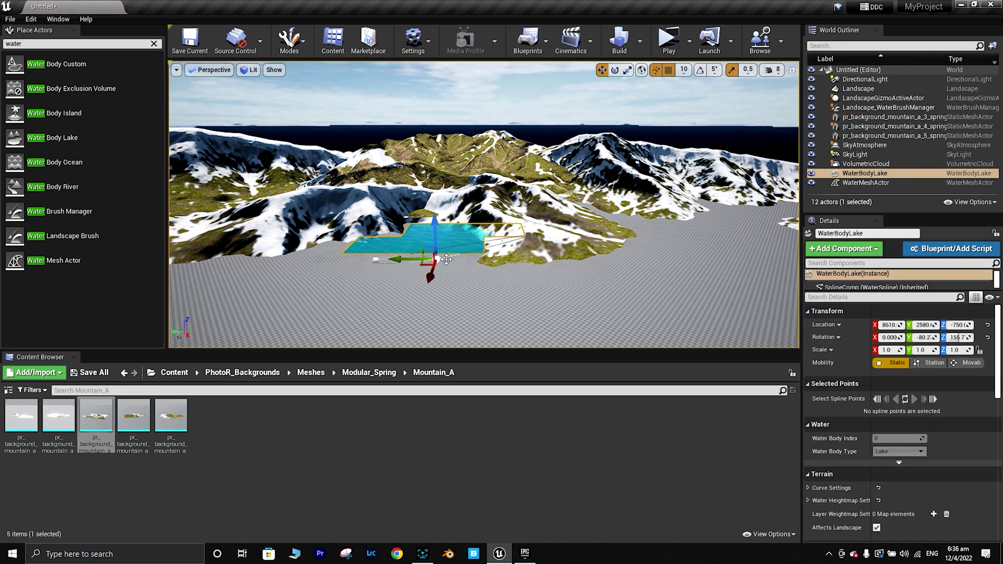
scroll(429, 260, "up", 5)
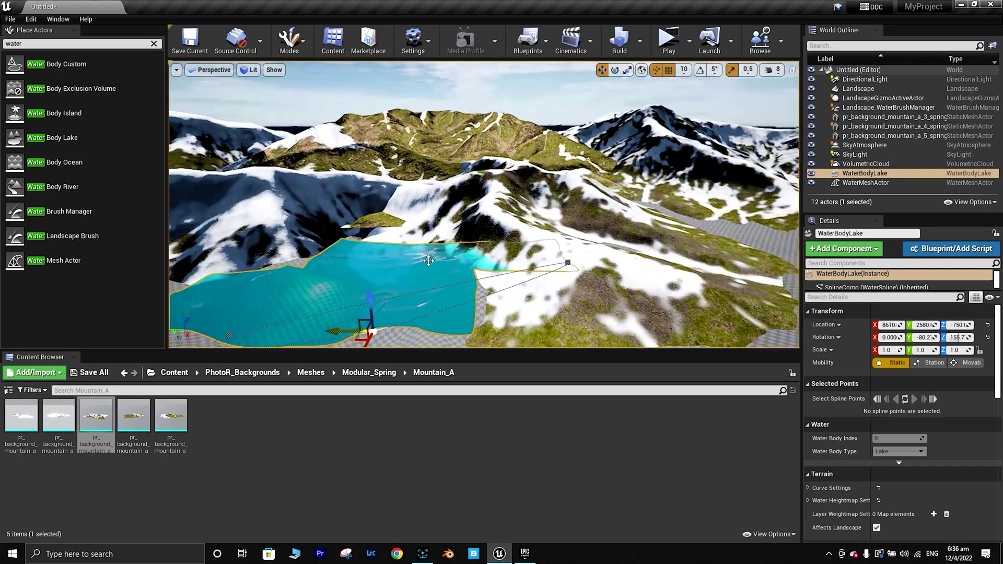
scroll(429, 260, "down", 5)
left_click_drag(415, 245, 416, 269)
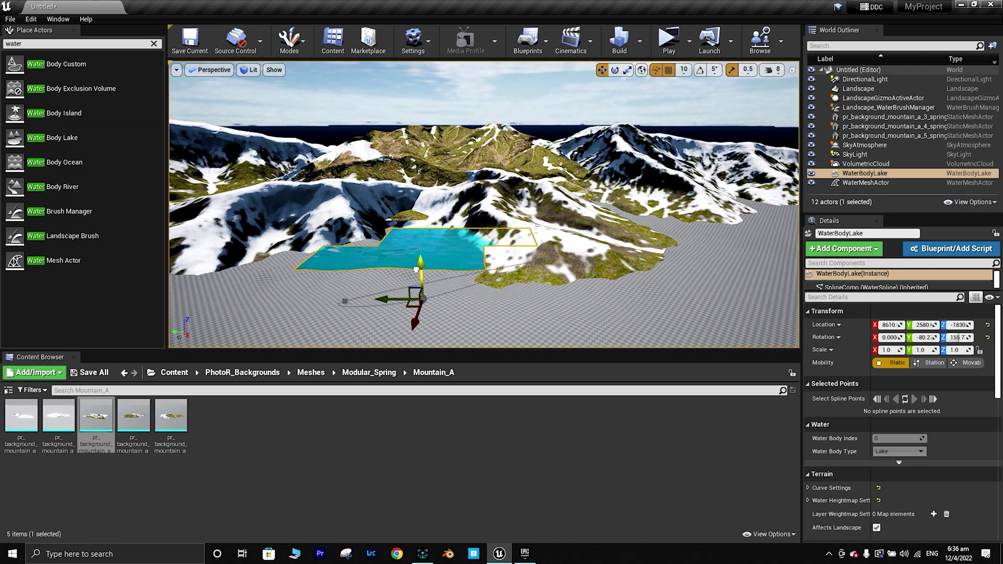
Make the lake Movable, shift it to about X 9740 and Z -1740, and set its scale to 5 on all axes
left_click(970, 363)
left_click_drag(419, 314, 408, 320)
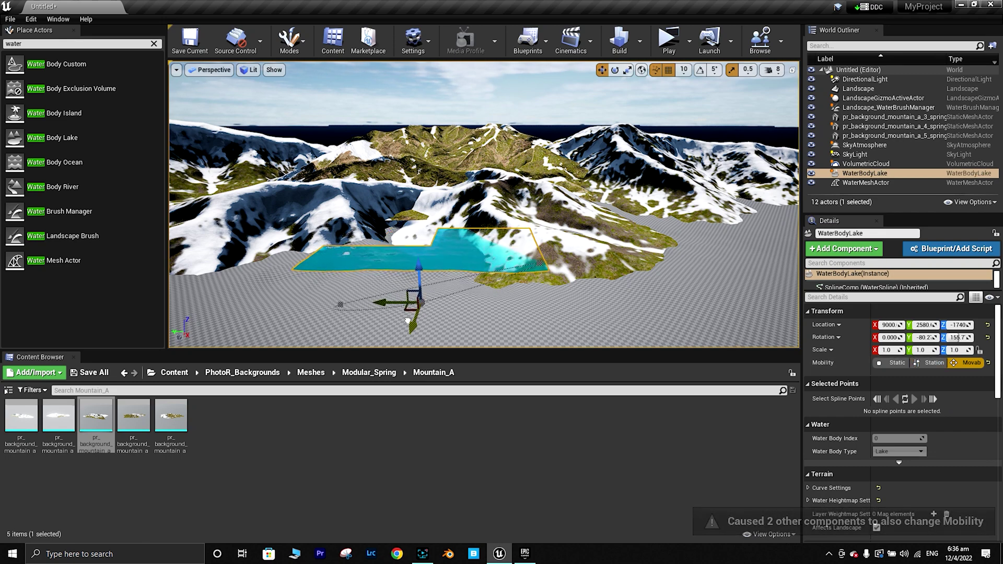
left_click(934, 364)
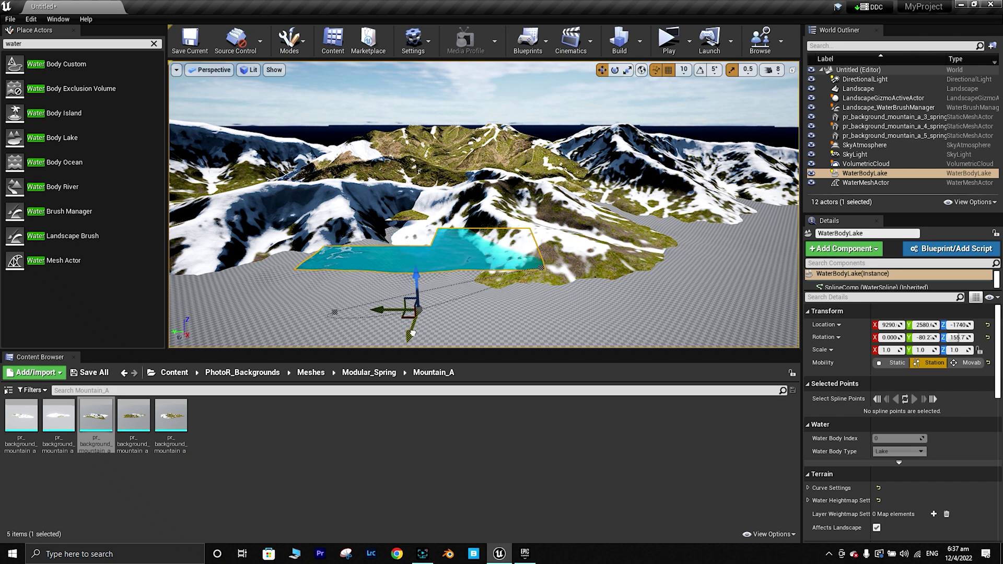
left_click(967, 362)
left_click_drag(416, 312, 432, 312)
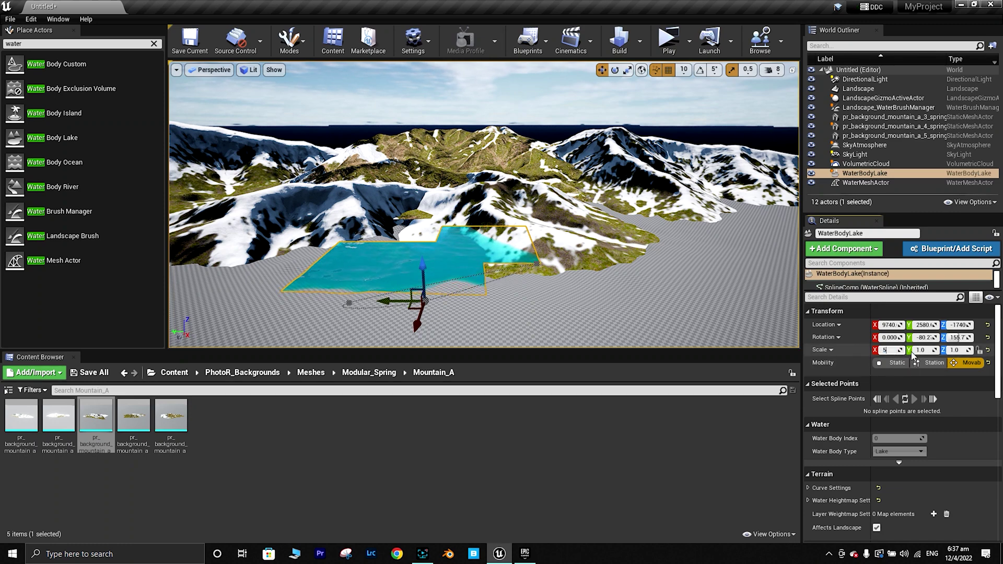
left_click(960, 350)
type("5")
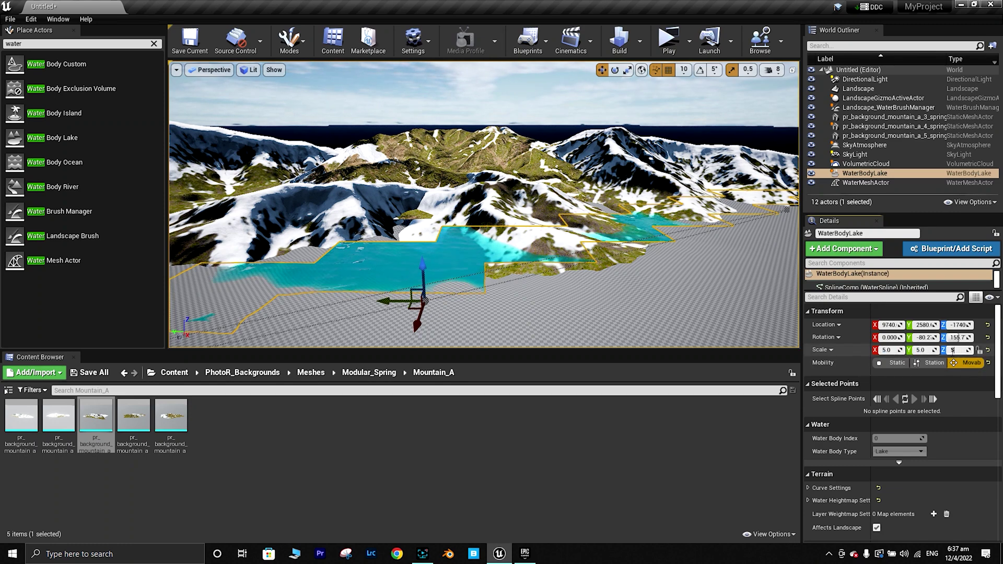
Shift the lake along X to about 14780 and set its scale to 20 on all axes
left_click_drag(459, 260, 448, 277, "ctrl")
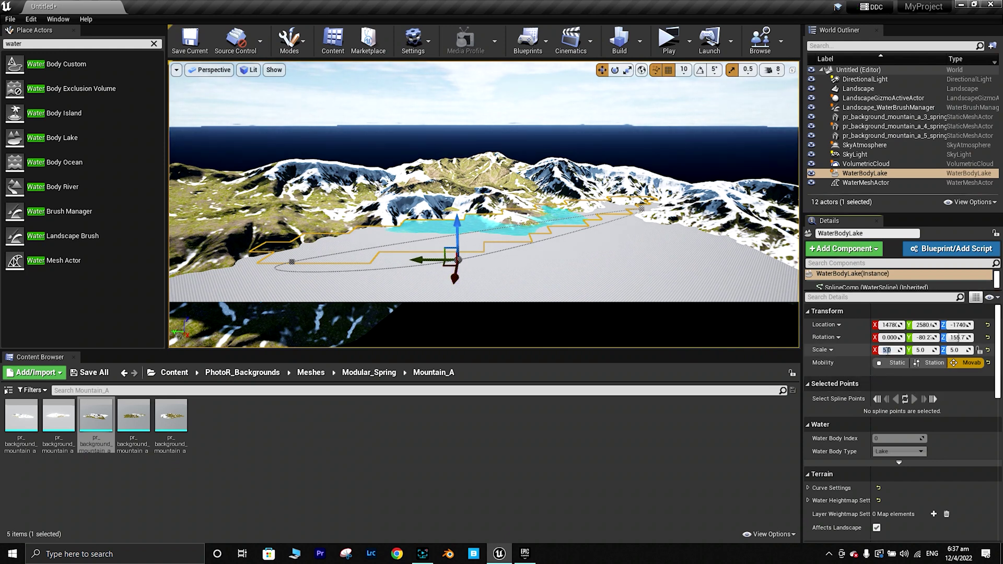
left_click(925, 350)
type("20")
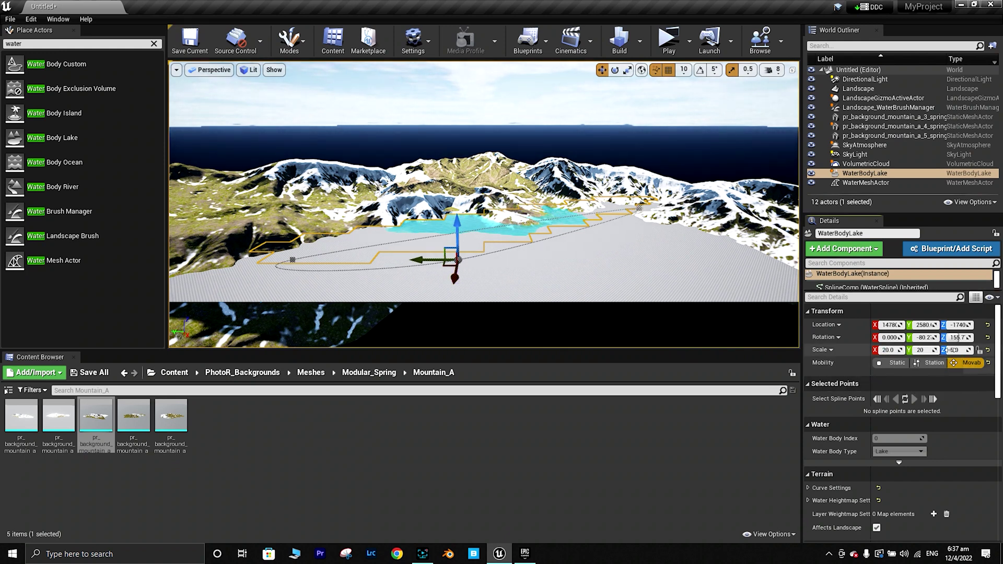
left_click(953, 350)
type("20")
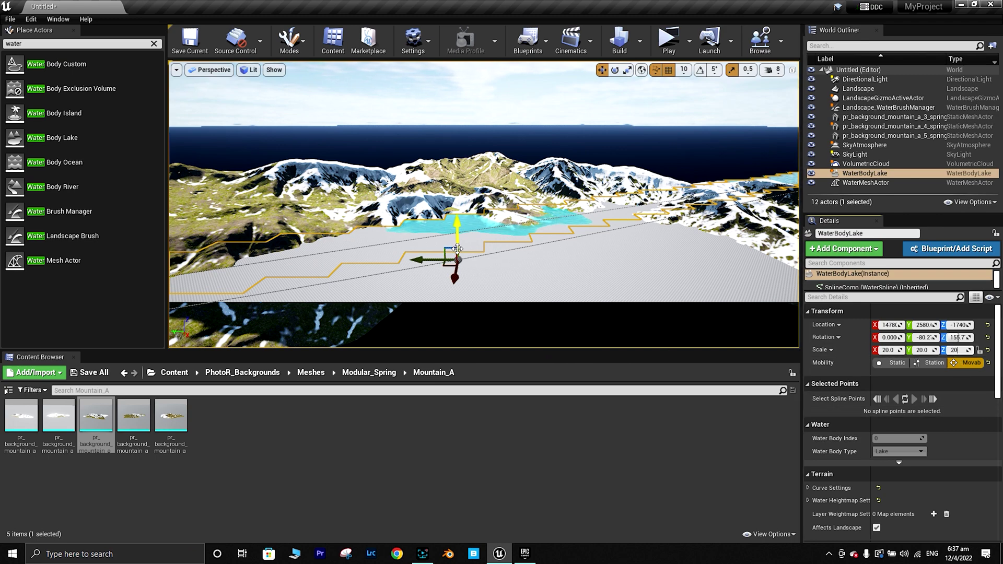
key("Return")
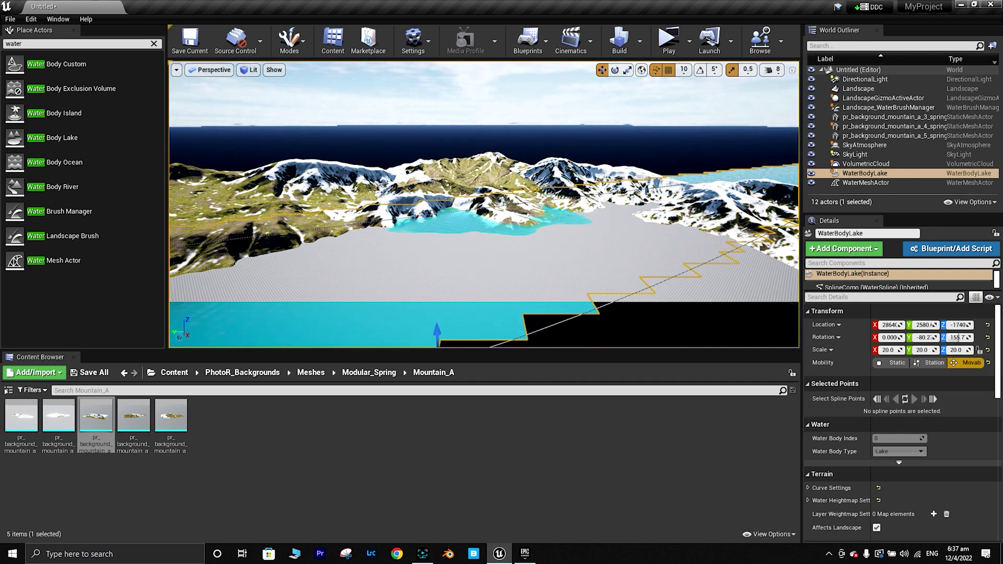
Move the enlarged lake to about X 27140 and Y -8770 so it spreads around the mountains
left_click_drag(440, 343, 488, 287)
scroll(487, 280, "down", 6)
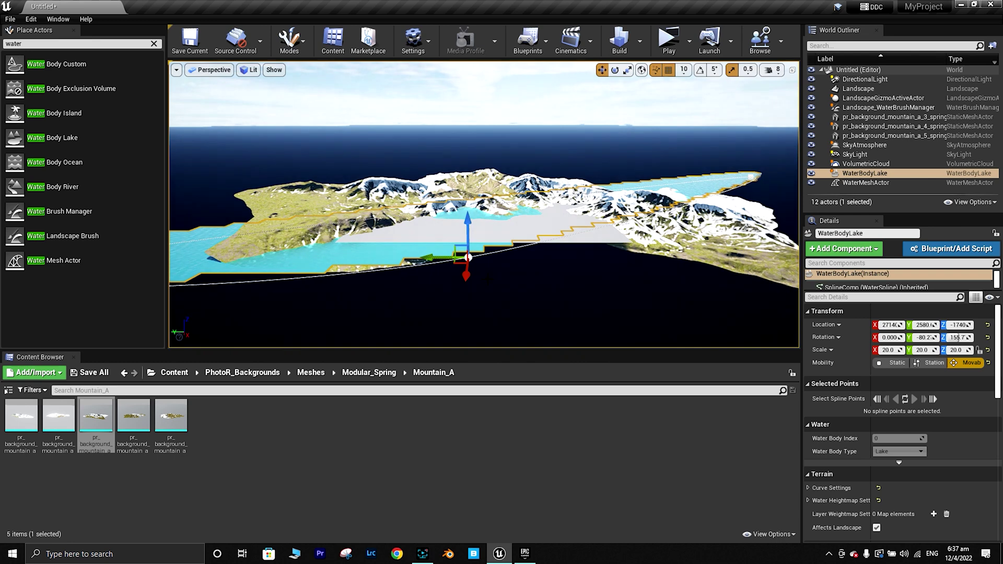
left_click_drag(434, 256, 494, 256)
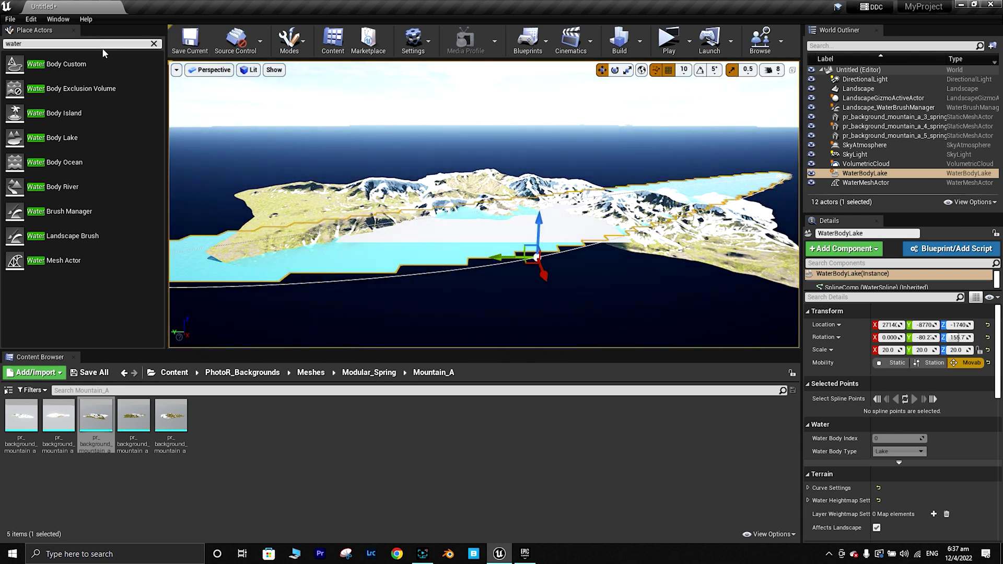
Clear the actor search, erode the flat landscape in front of the mountains at brush size 8192, and return to selection mode
left_click(154, 44)
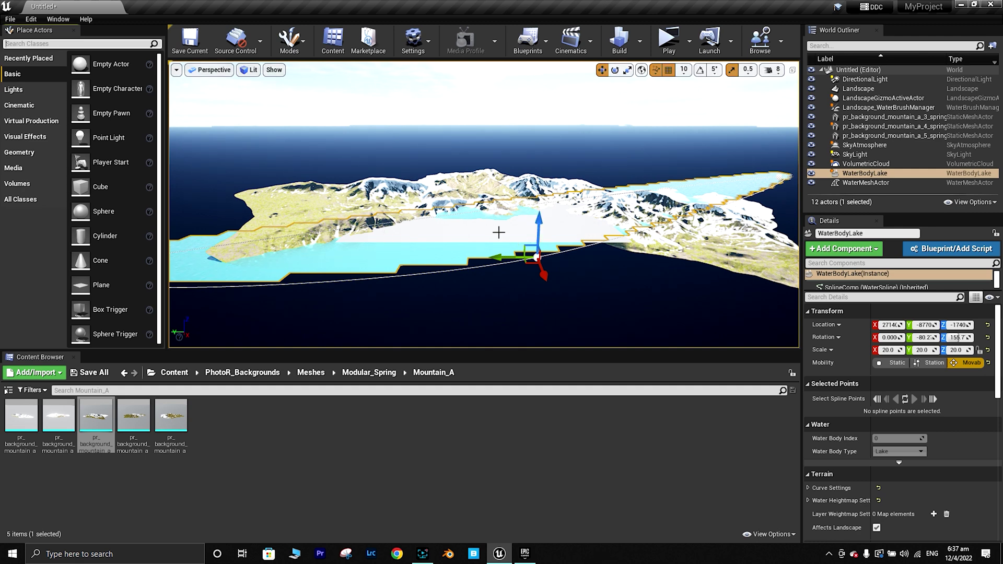
left_click(289, 41)
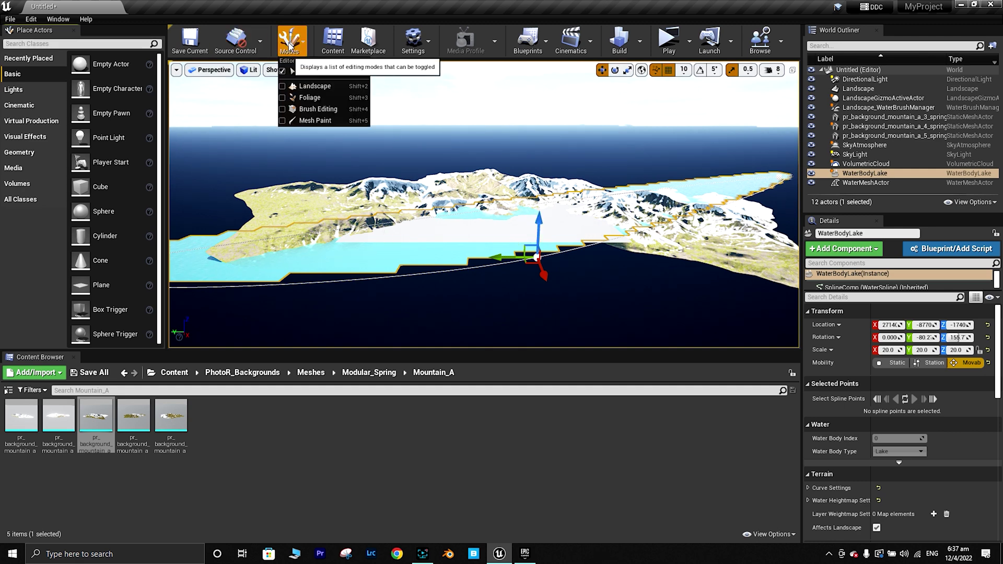
left_click(316, 84)
left_click(225, 65)
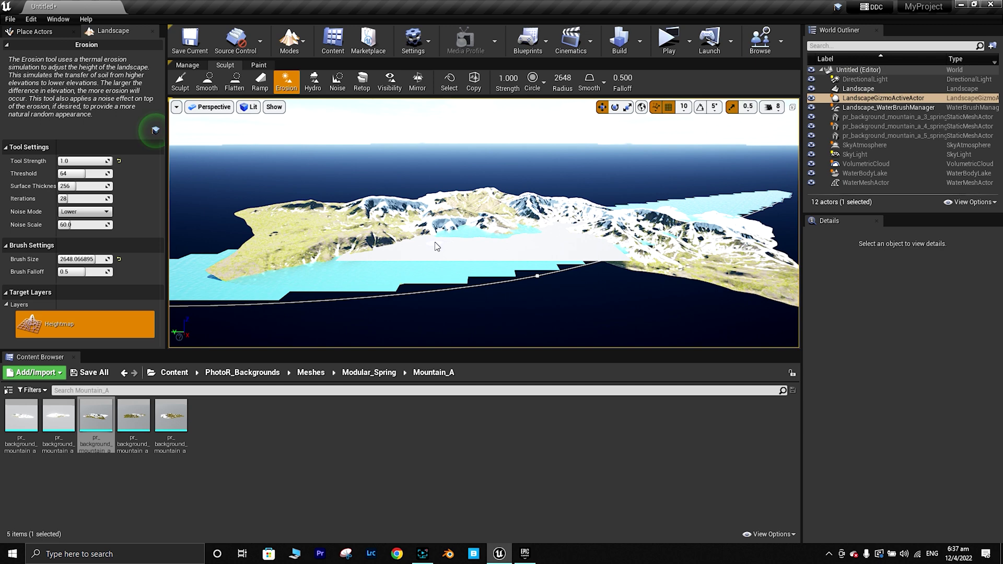
key("bracketright")
key("bracketright")
key("bracketright")
key("bracketright")
key("bracketright")
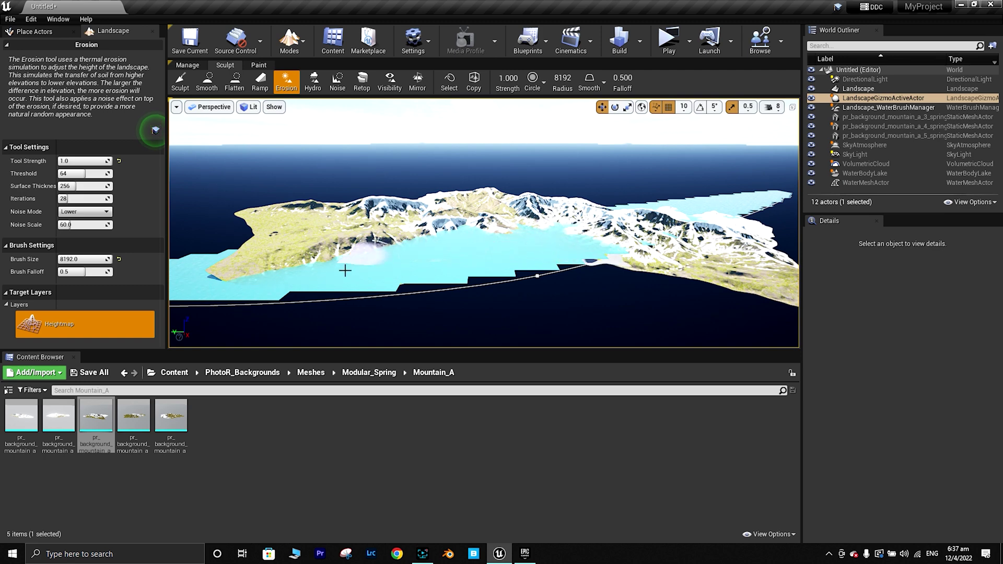
left_click(289, 35)
left_click(315, 74)
Select the WaterBodyLake and set its Waves Source to None
scroll(313, 74, "up", 6)
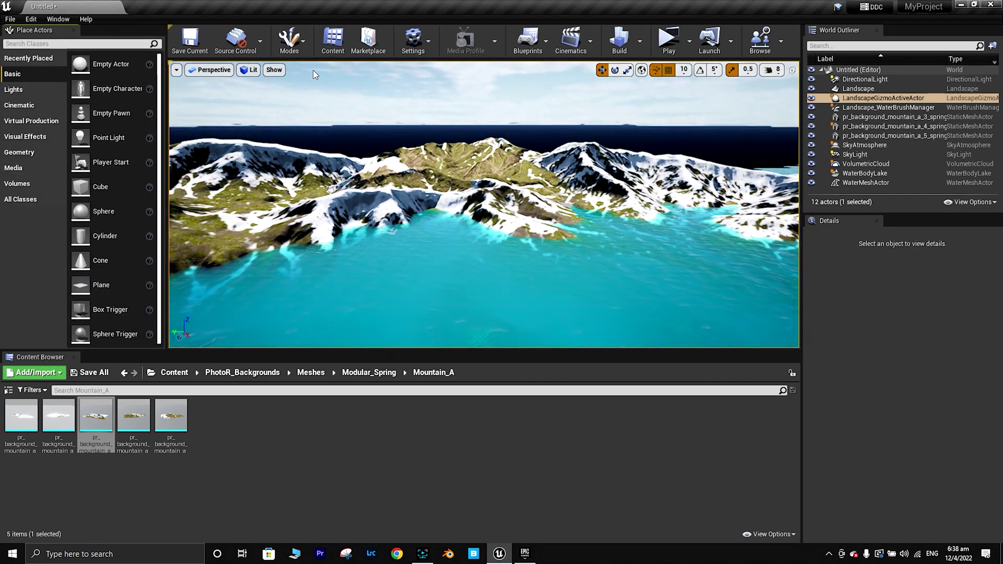
left_click_drag(338, 139, 338, 105)
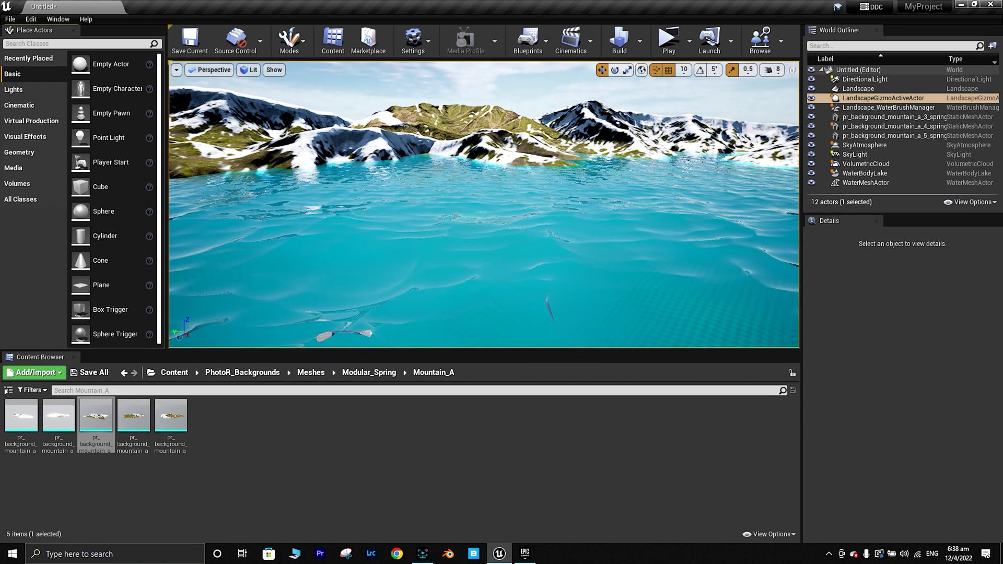
scroll(403, 217, "up", 2)
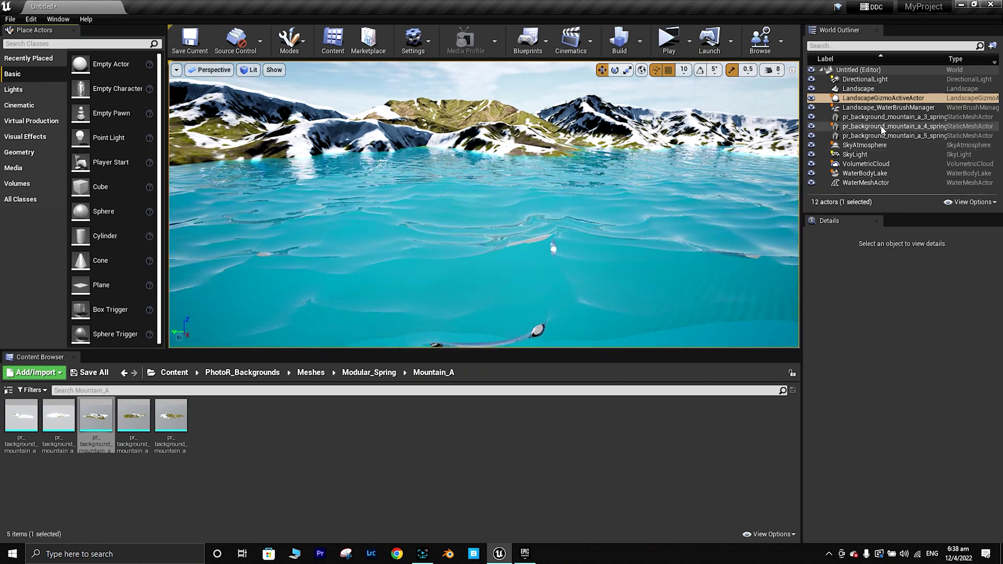
left_click(896, 176)
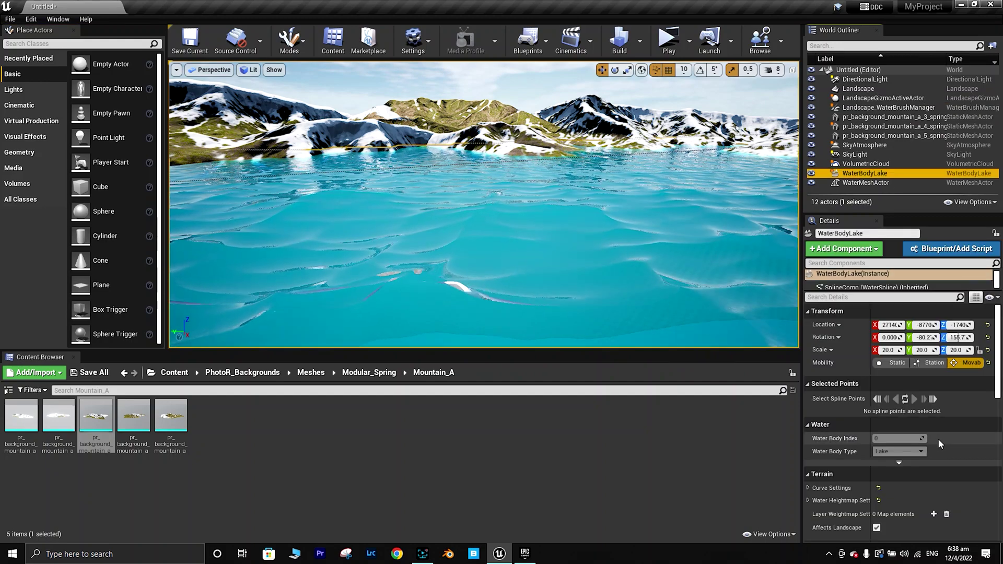
scroll(938, 439, "down", 5)
scroll(938, 438, "down", 2)
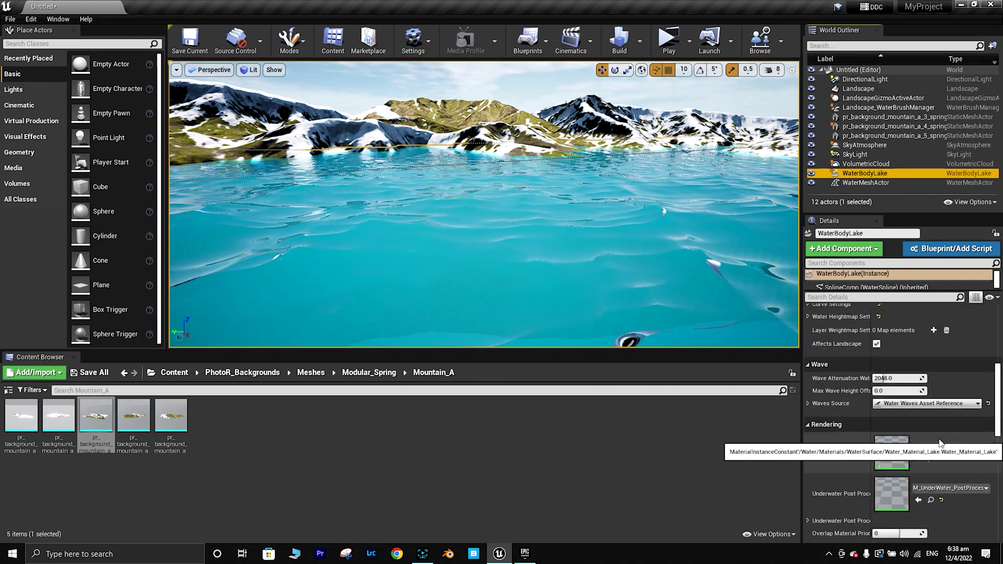
left_click(953, 405)
left_click(901, 427)
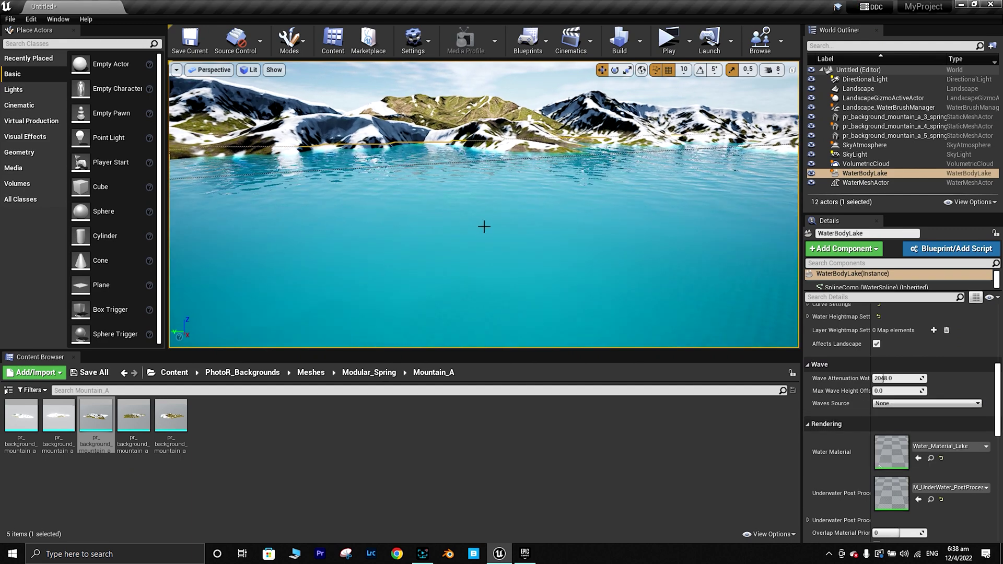
Try Gerstner Water Waves as the lake's Waves Source, settle on Water Waves Asset Reference, and deselect the lake
left_click(953, 406)
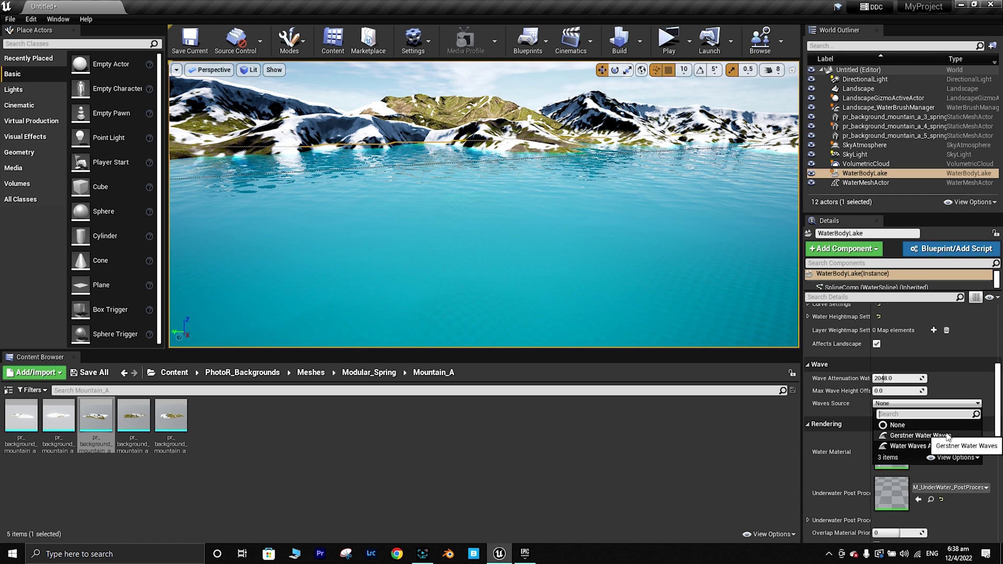
left_click(947, 436)
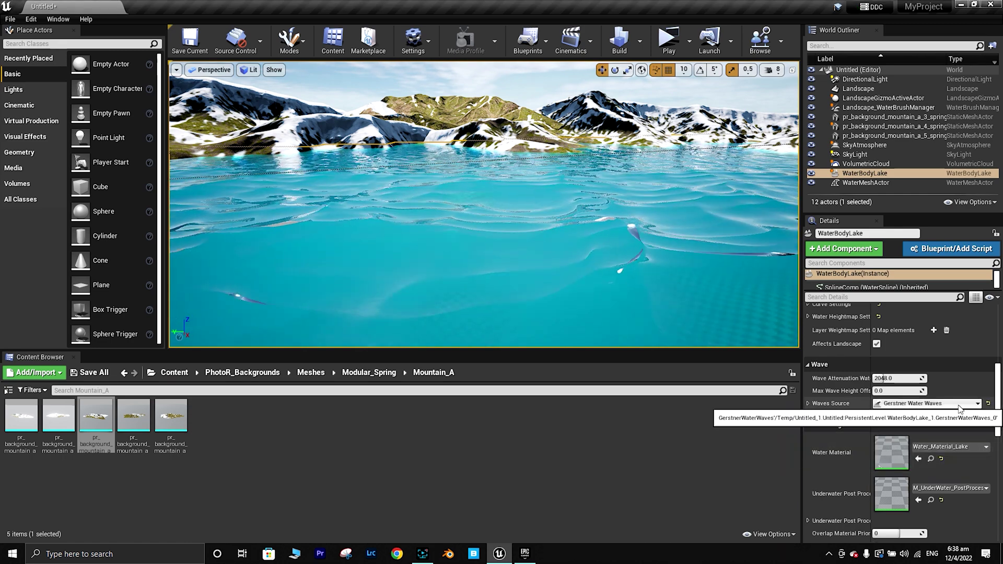
left_click(959, 406)
left_click(954, 448)
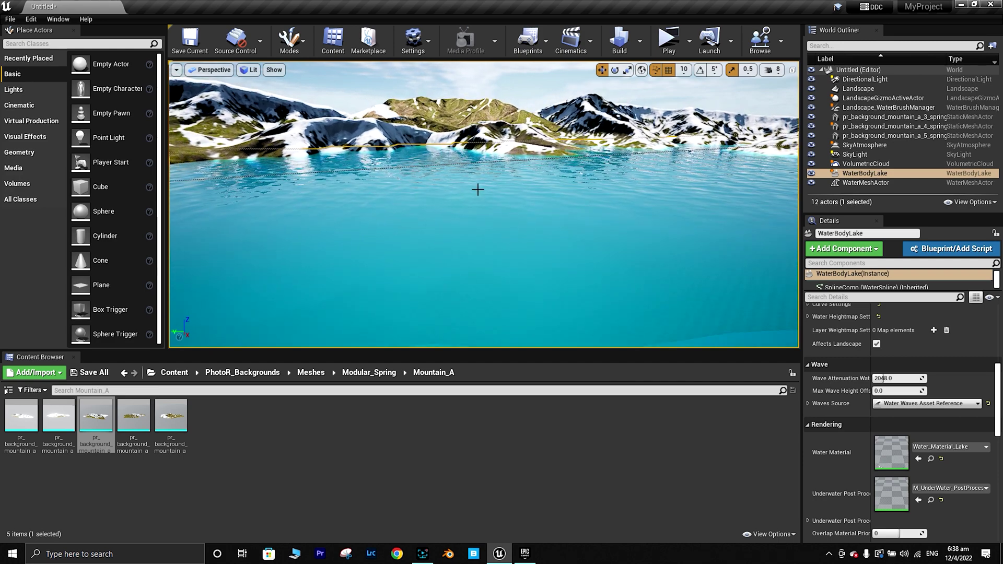
right_click_drag(477, 191, 477, 167)
left_click(402, 126)
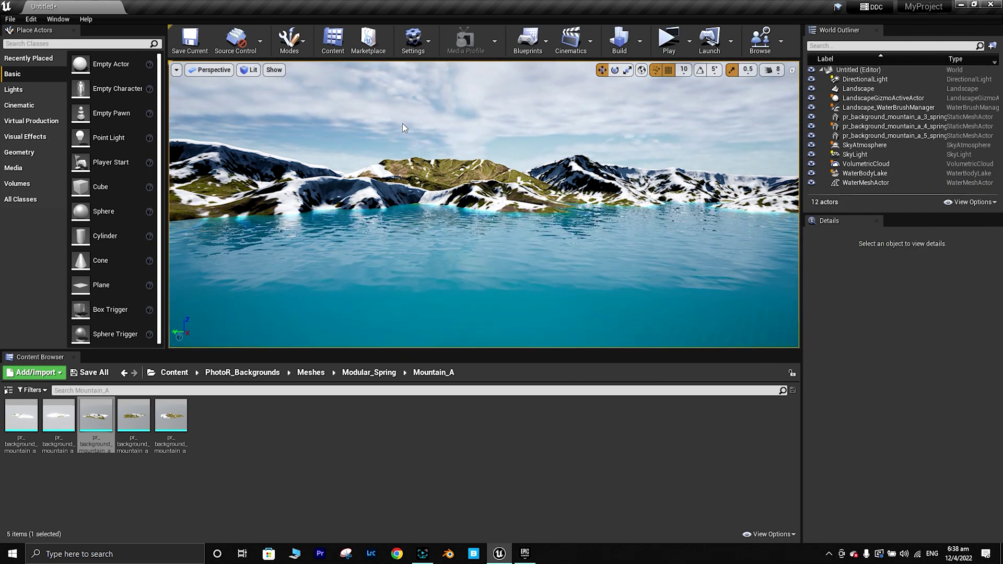
Rotate the sun's directional light to a low sunset angle that gives the clouds and mountains a warm light
key("ctrl+l")
key("ctrl+l")
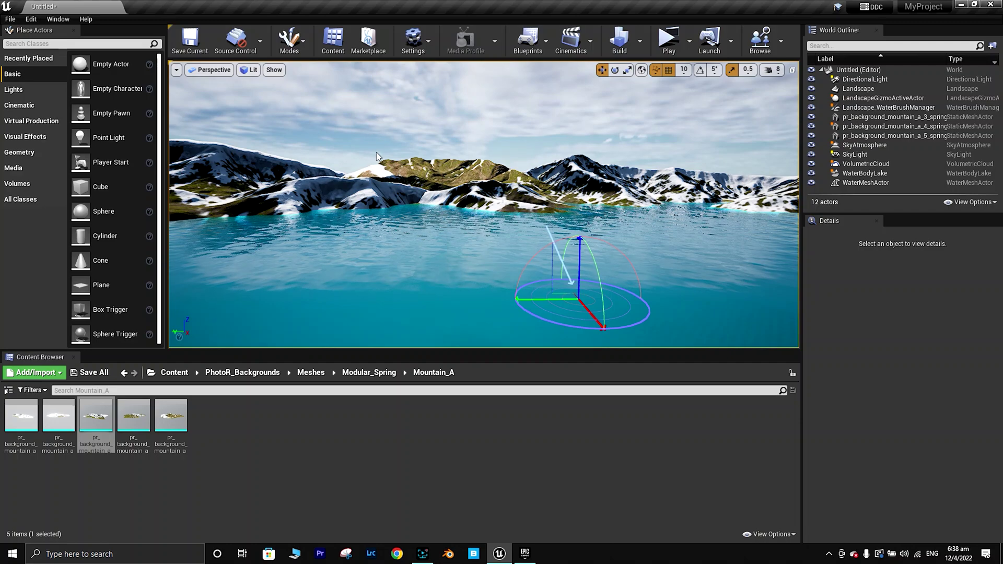
key("ctrl+l")
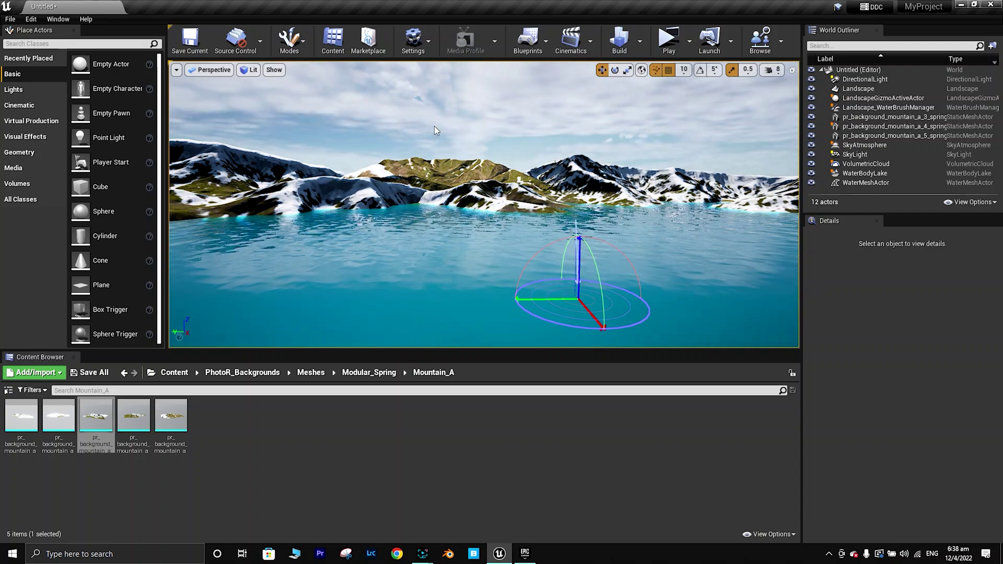
key("ctrl+l")
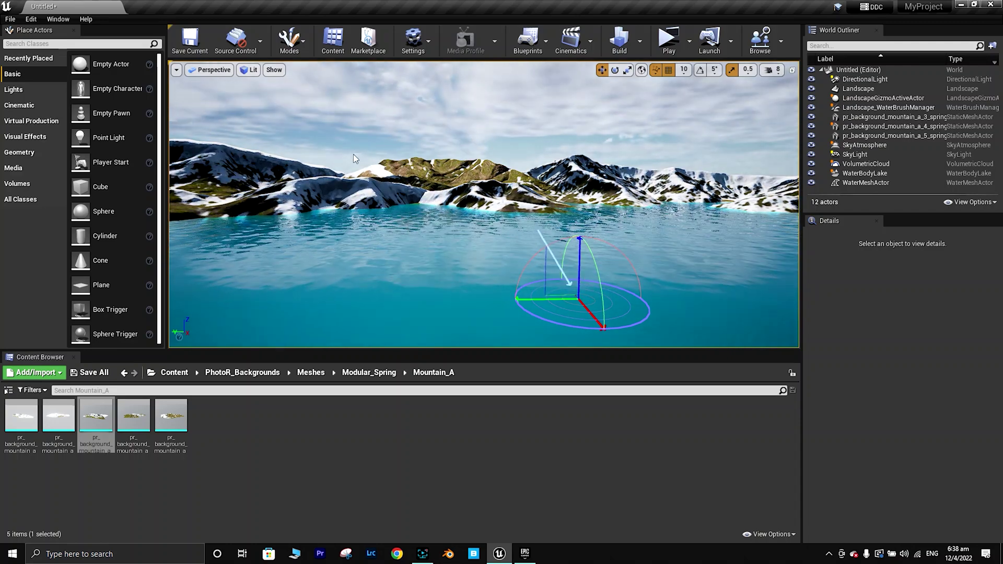
key("ctrl+l")
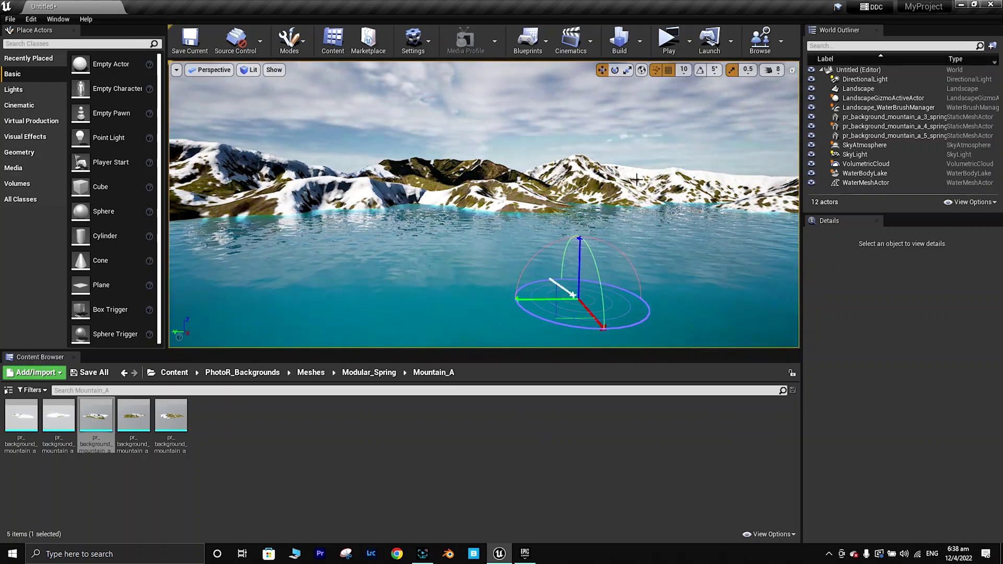
key("ctrl+l")
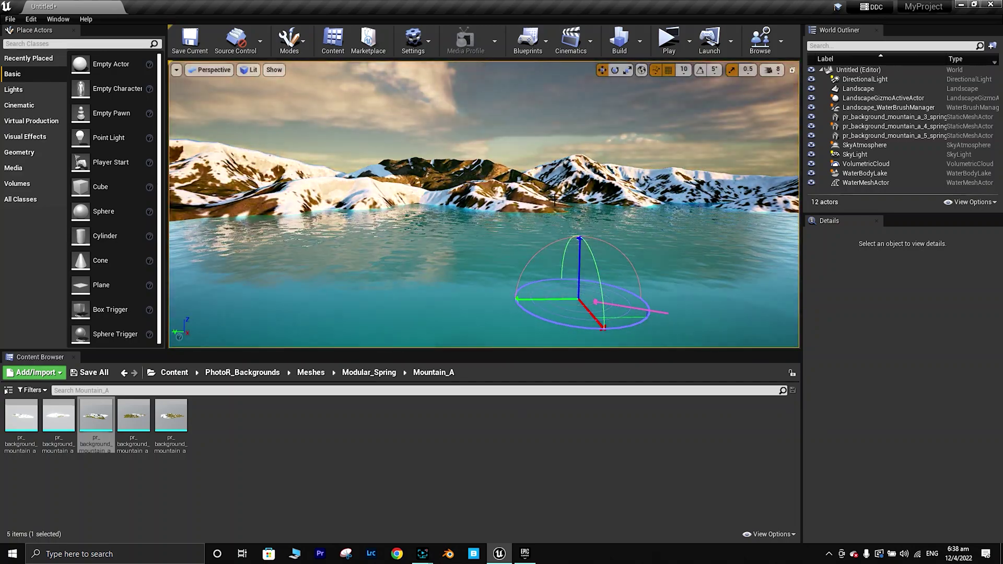
right_click_drag(499, 131, 495, 92)
left_click_drag(496, 157, 480, 129)
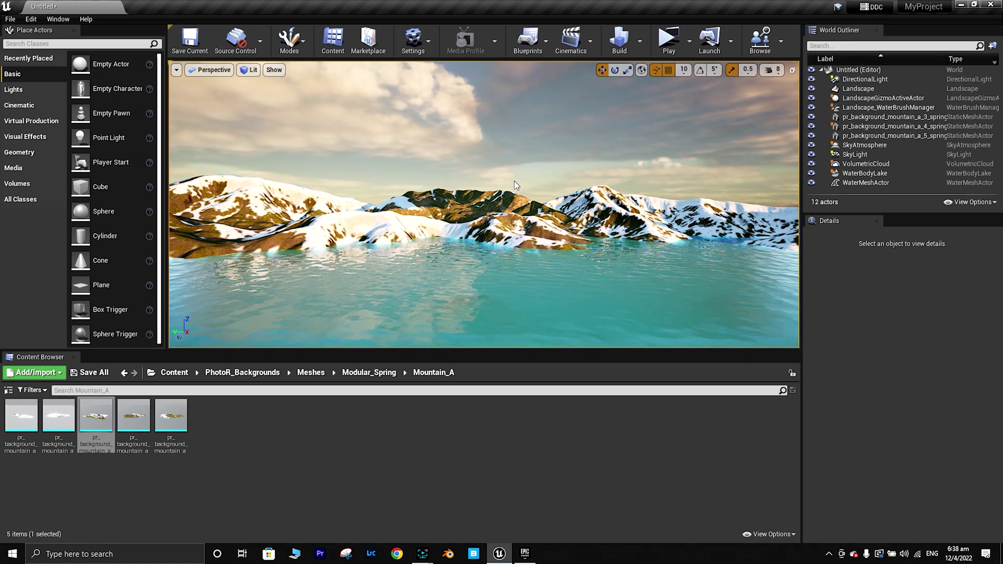
Frame the lake and mountains, add a new level sequence and save it as firstshot in the Content folder
key("Up")
key("Down")
key("Up")
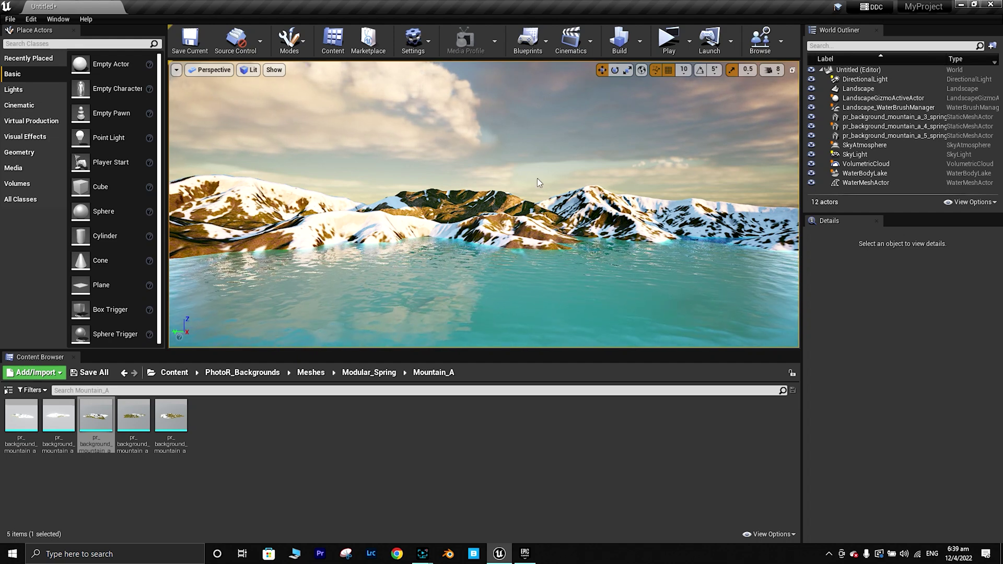
left_click(586, 54)
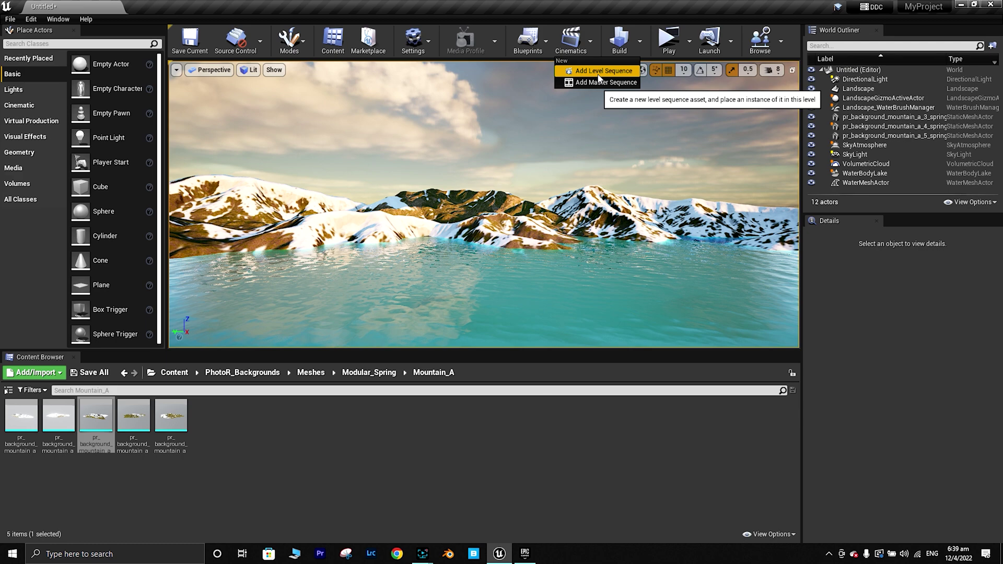
left_click(599, 73)
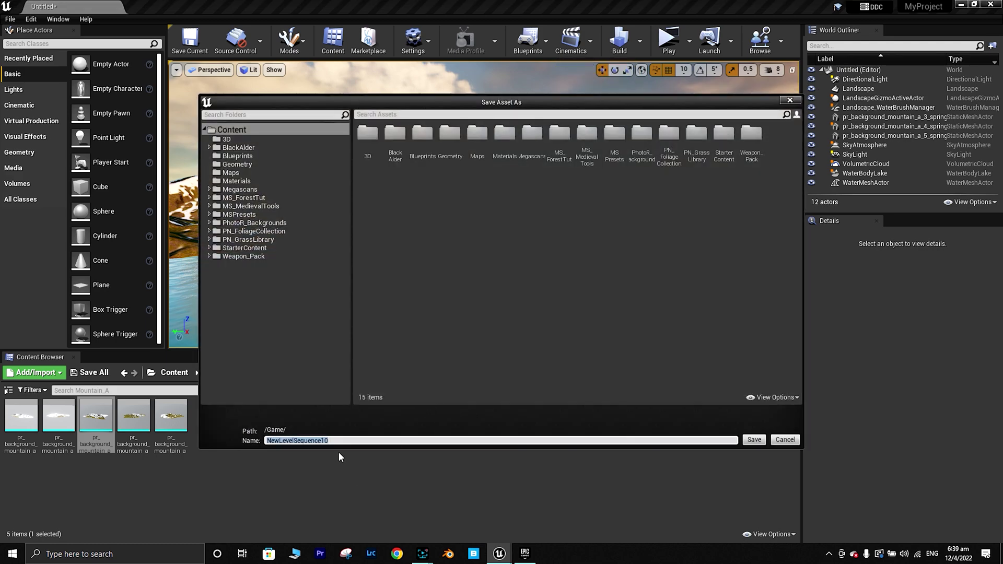
type("firstshot")
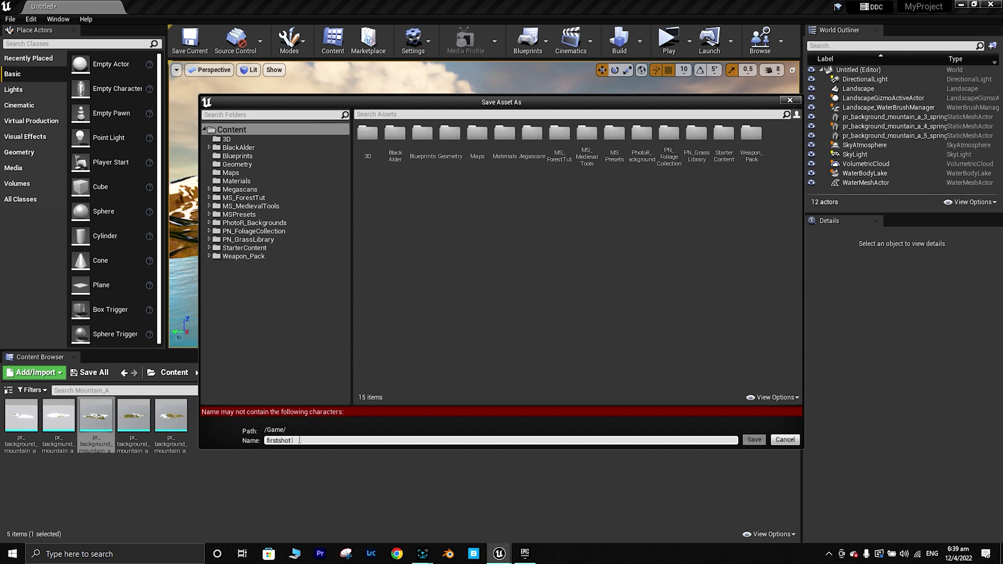
key("BackSpace")
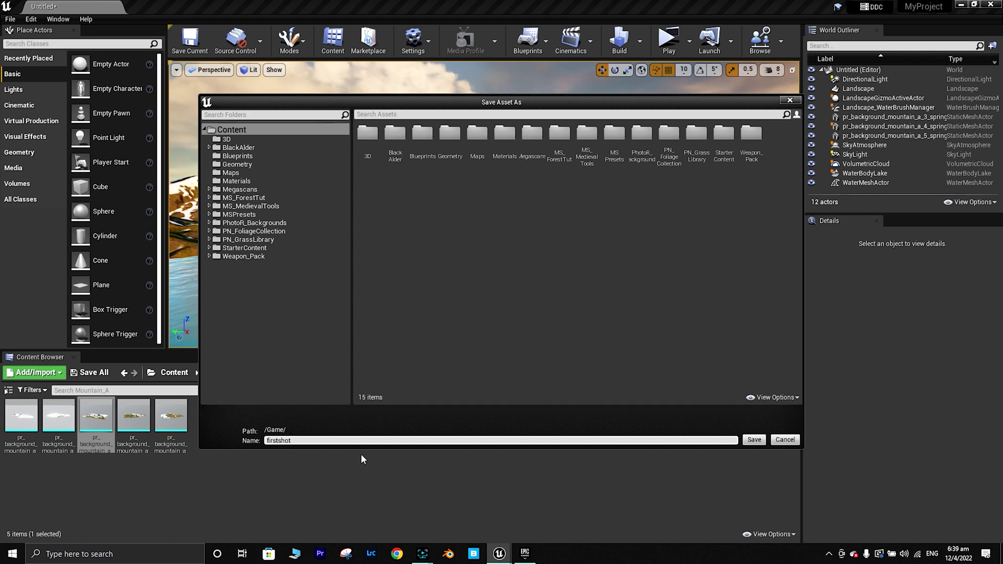
left_click(756, 440)
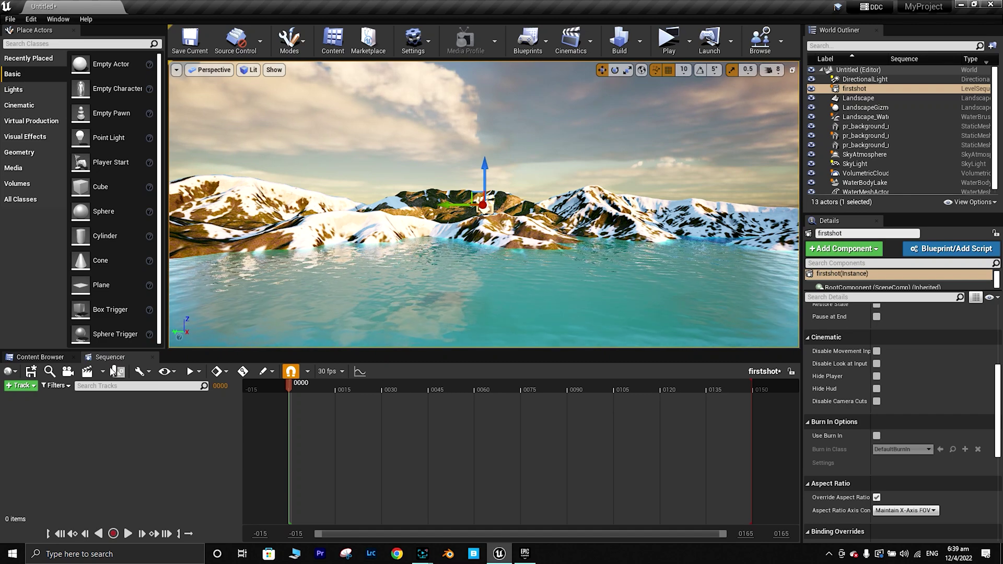
Add a cine camera to the firstshot sequence, leaving its Current Focal Length at 35.0
left_click(67, 373)
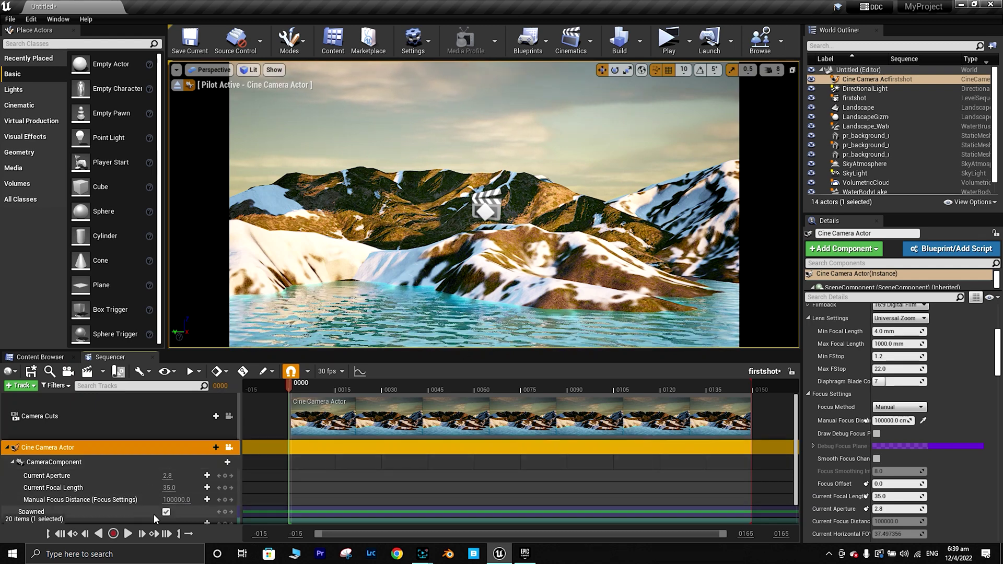
left_click(166, 489)
key("Return")
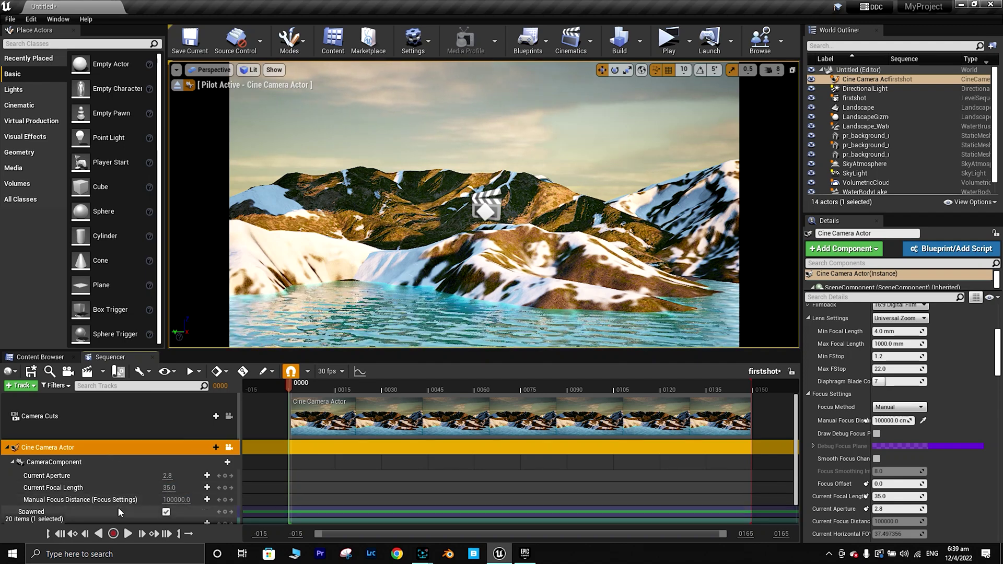
Set the cine camera's Filmback to 16:9 DSLR
scroll(118, 507, "down", 1)
left_click(108, 480)
scroll(977, 391, "up", 5)
left_click(912, 379)
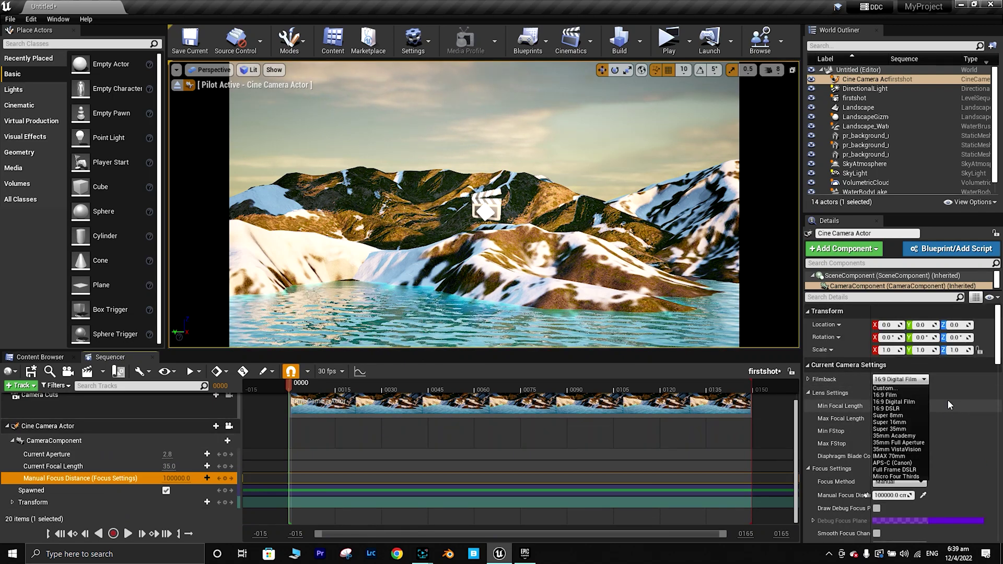
left_click(900, 409)
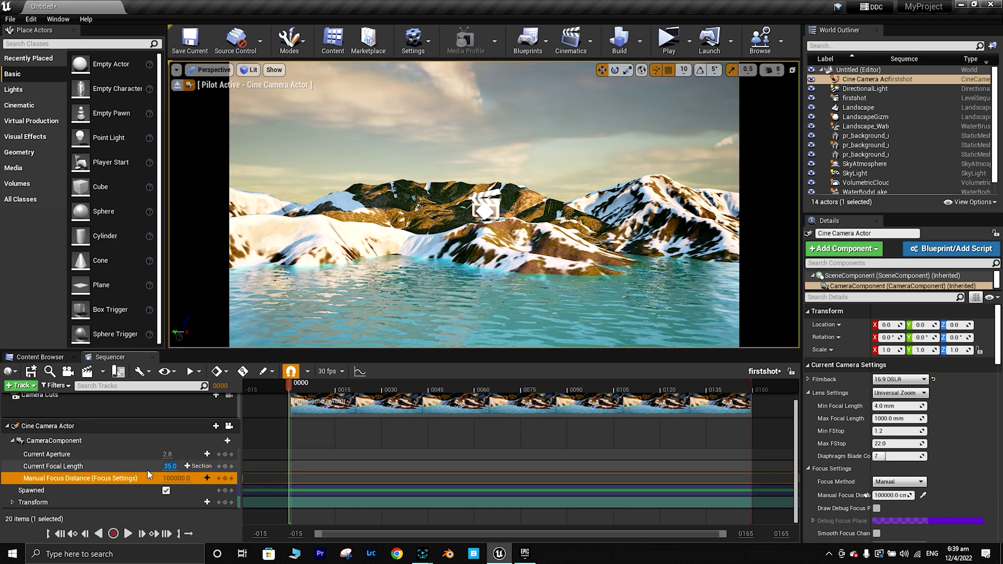
Try a Current Focal Length of 16 on the cine camera, then settle on 24
left_click(170, 466)
type("16")
key("Return")
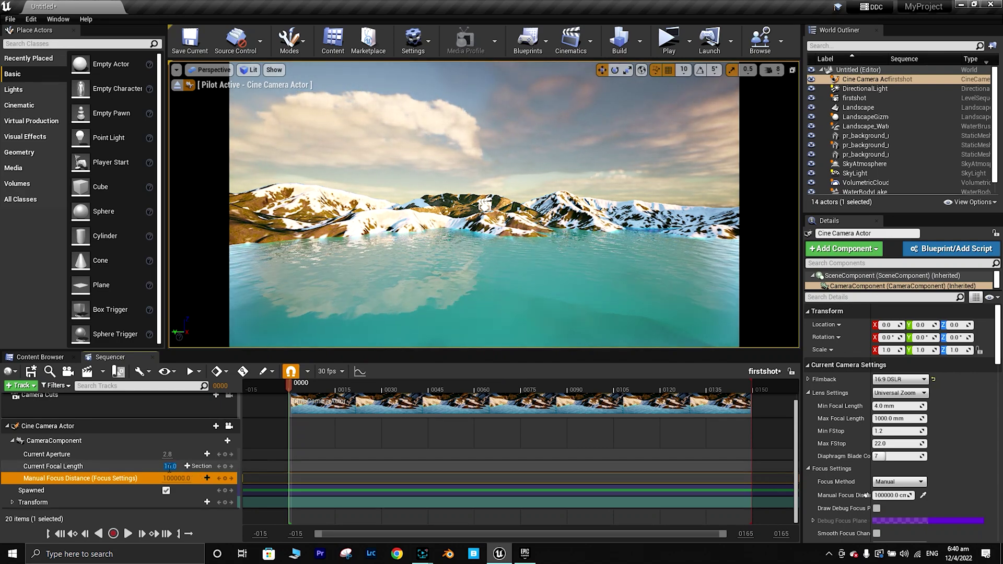
key("Return")
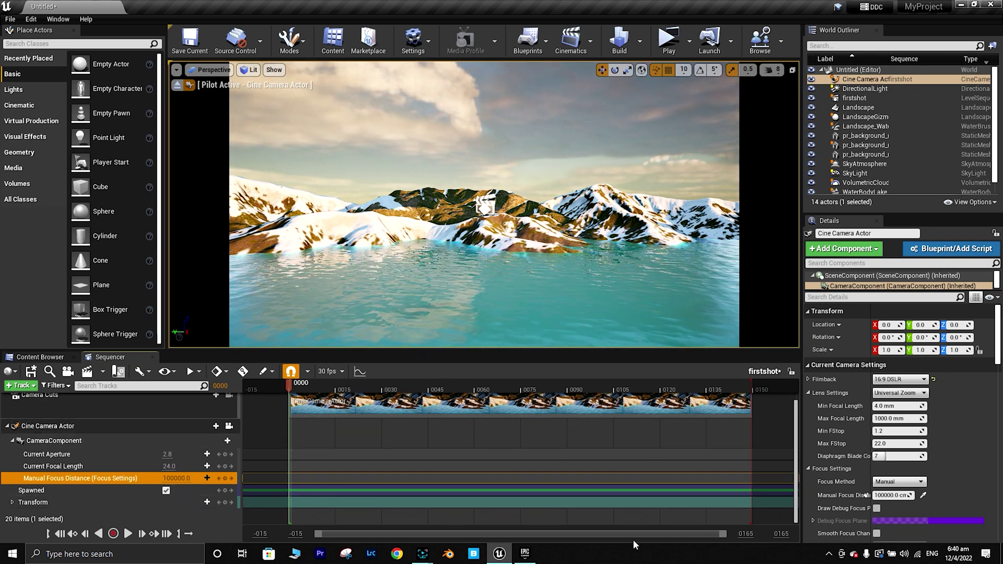
Use the debug focus plane to set the camera's Manual Focus Distance to about 27520.83 on the far mountains, then hide the plane
left_click(877, 510)
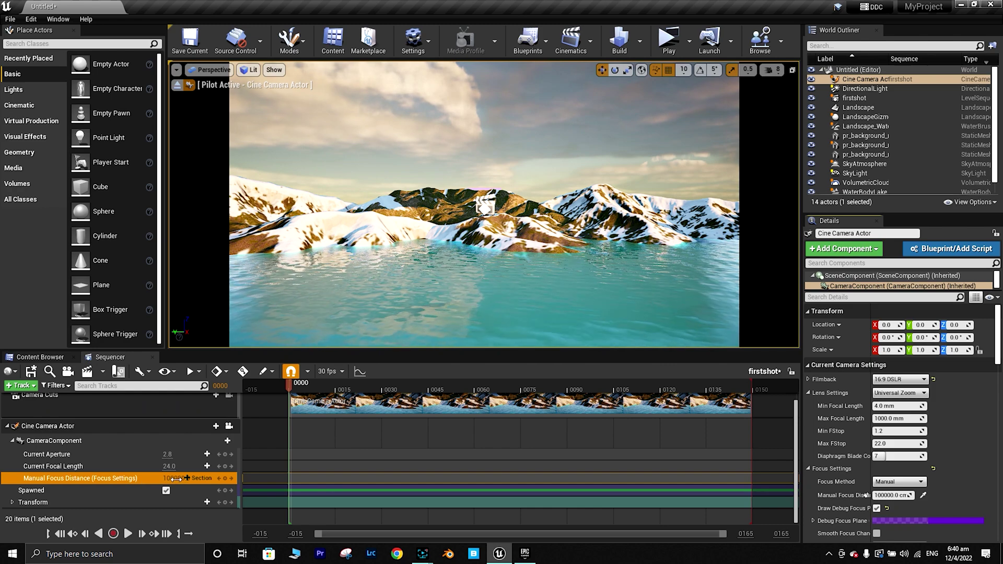
left_click_drag(186, 478, 186, 478)
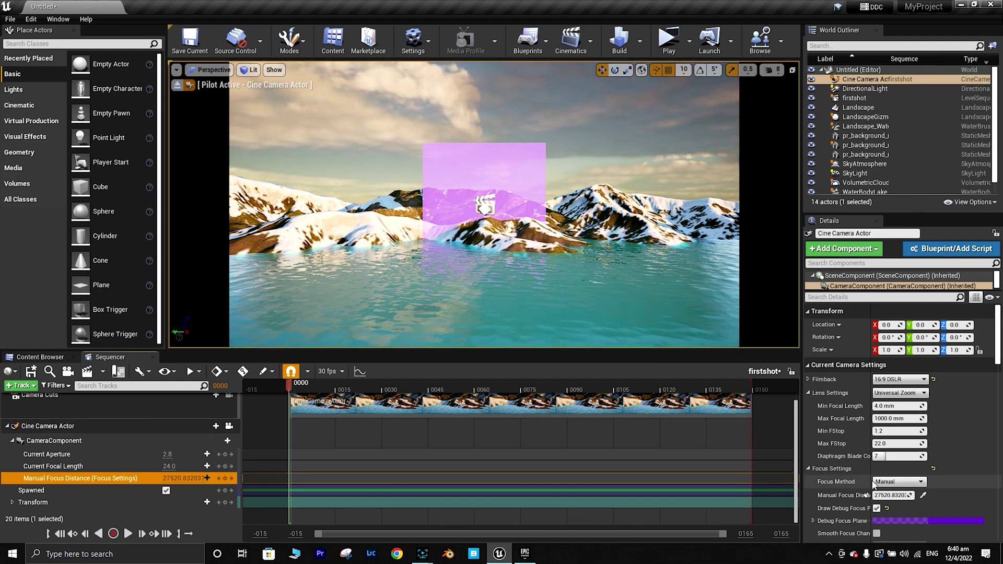
left_click(877, 509)
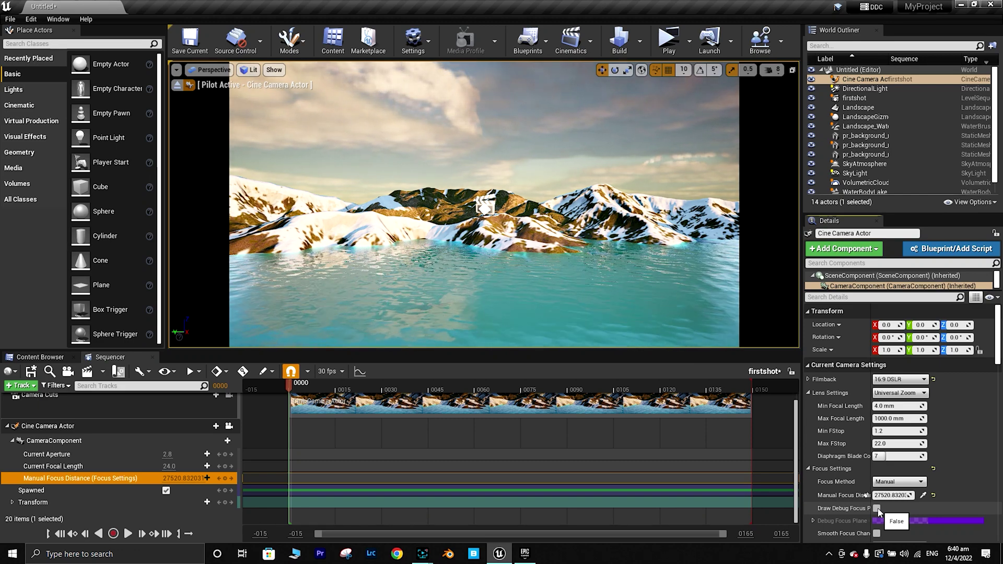
left_click(877, 509)
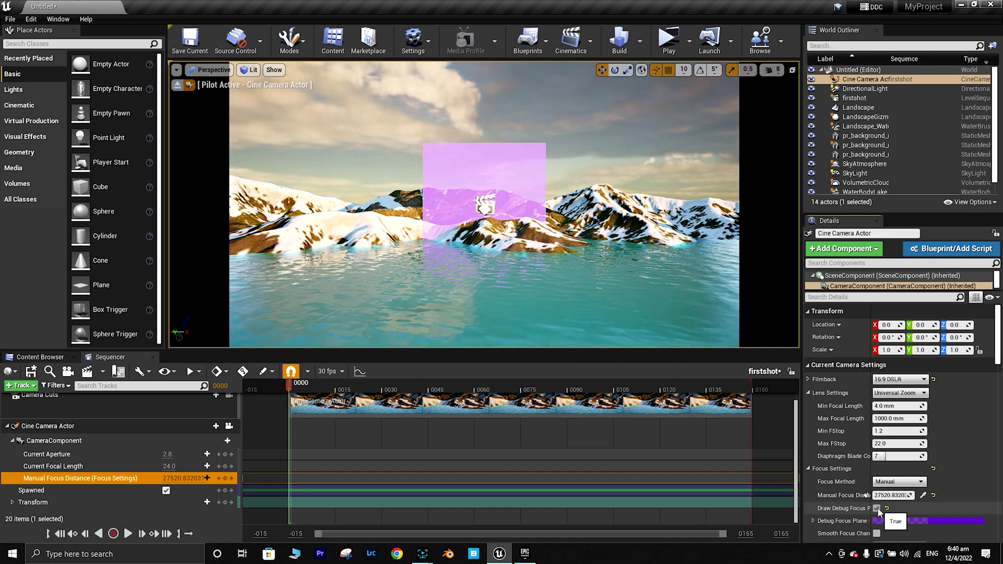
left_click(878, 509)
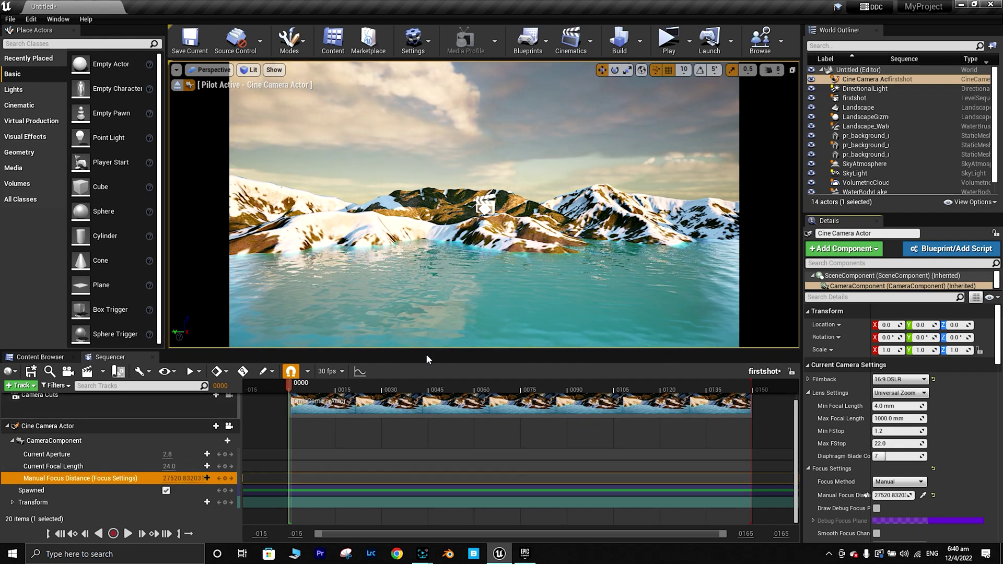
Frame the opening view across the lake toward the brown and snowy hills and key the camera's Transform at frame -003
left_click_drag(288, 384, 280, 388)
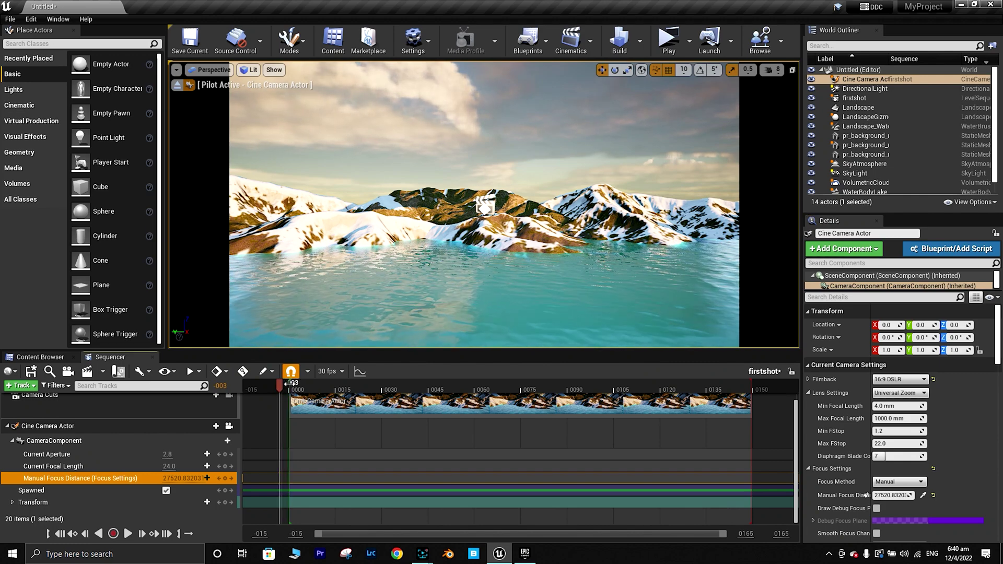
key("Left")
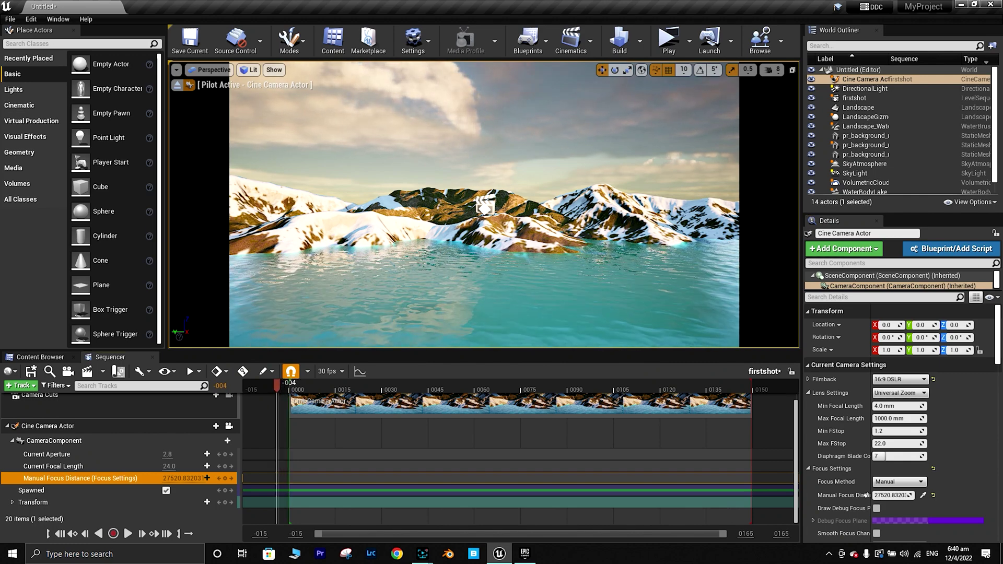
left_click(385, 298)
key("Left")
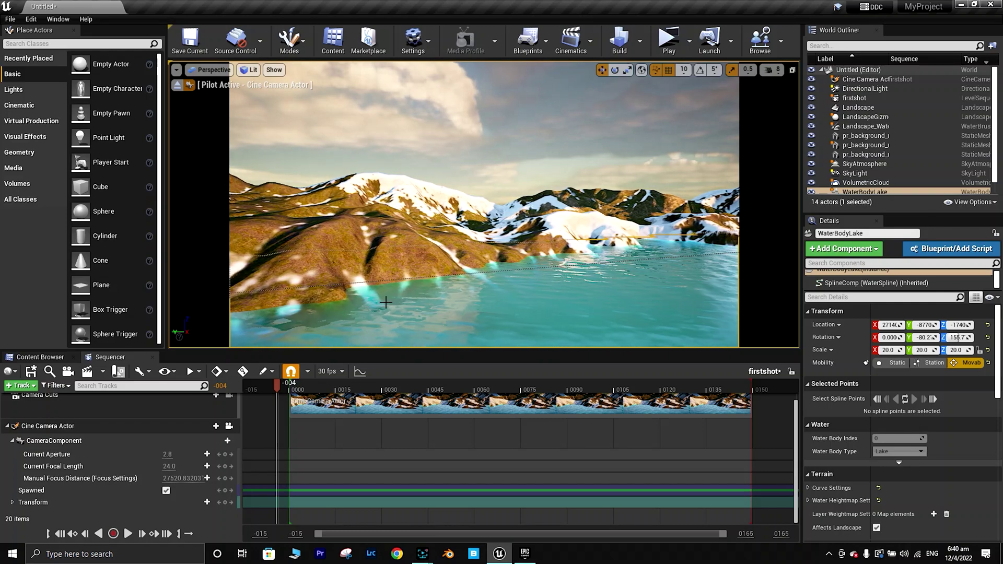
right_click_drag(428, 261, 449, 259)
key("Down")
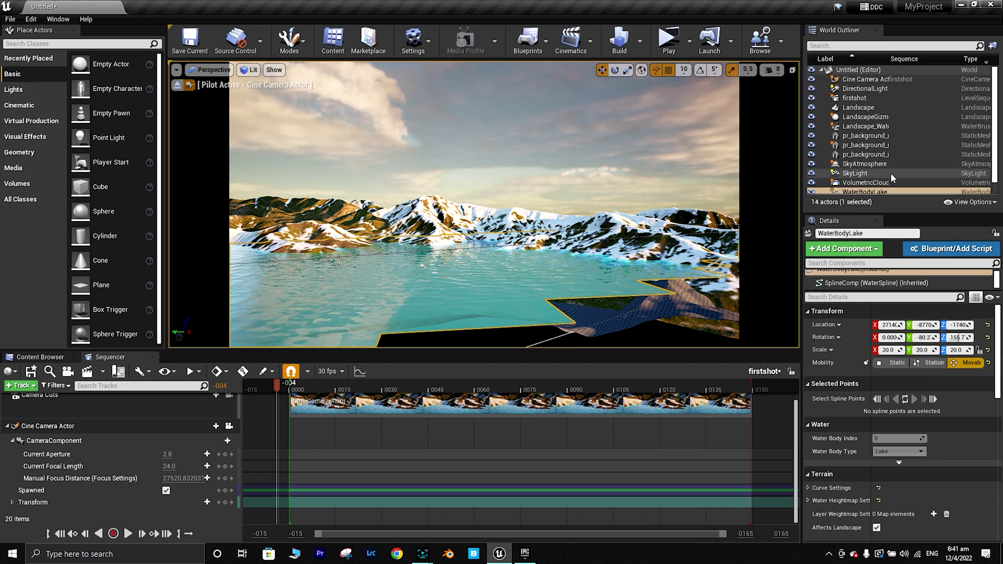
scroll(365, 277, "down", 5)
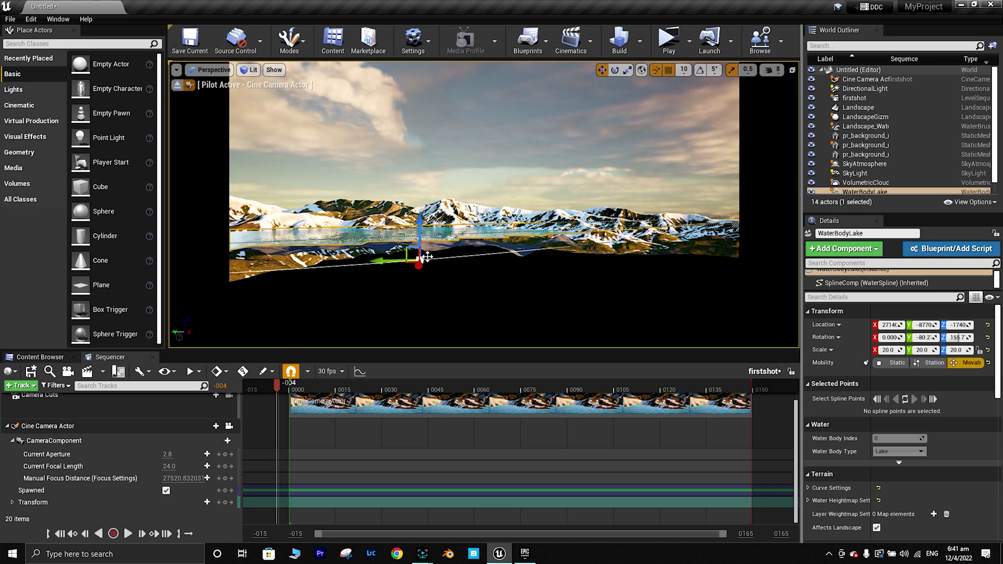
scroll(427, 257, "up", 5)
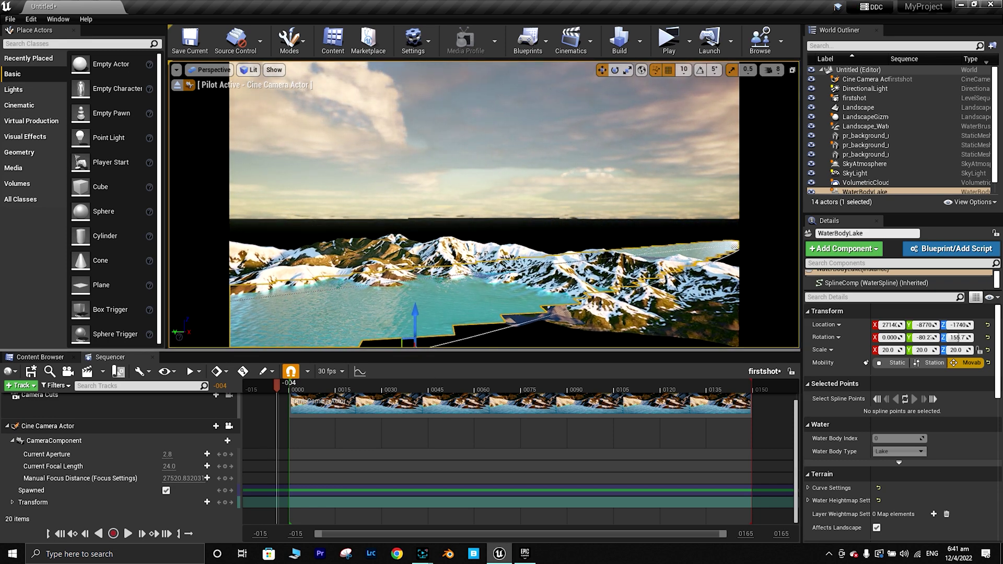
scroll(418, 294, "up", 5)
scroll(413, 288, "up", 5)
scroll(413, 284, "up", 5)
right_click_drag(413, 283, 507, 248)
scroll(507, 247, "down", 5)
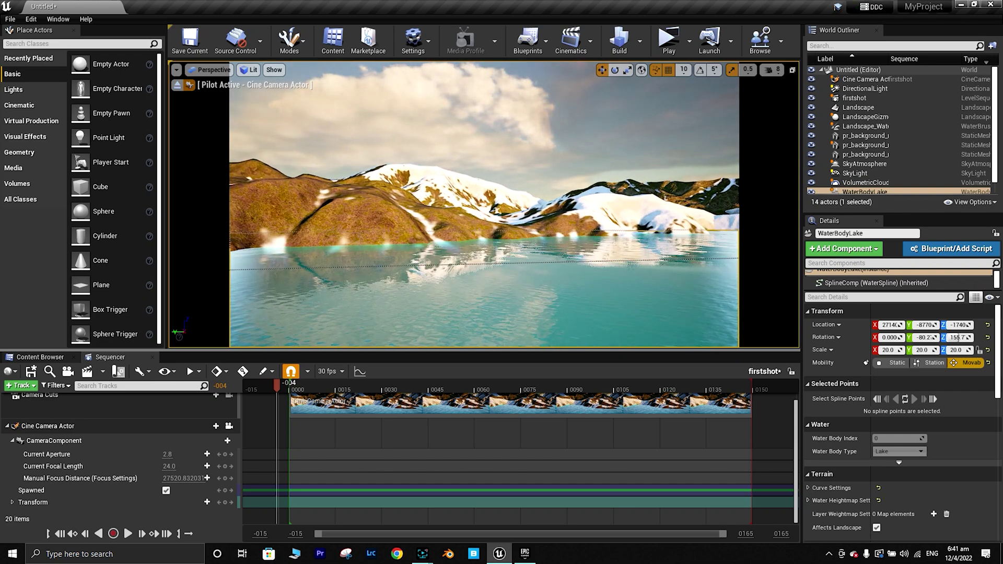
right_click_drag(506, 247, 505, 244)
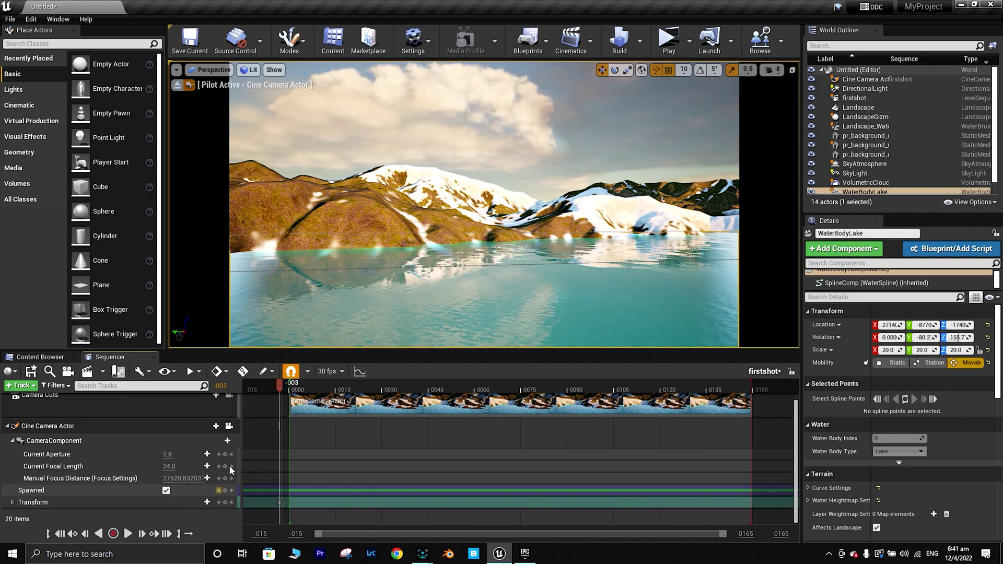
left_click(225, 503)
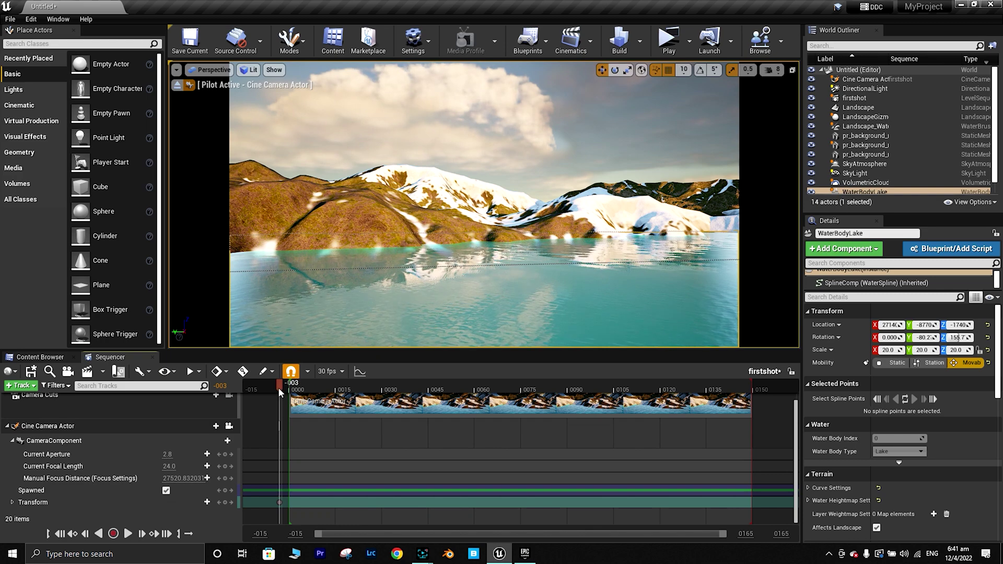
Move the playhead to frame 0152, just past the end of the sequence
left_click_drag(283, 388, 530, 388)
left_click_drag(562, 424, 760, 418)
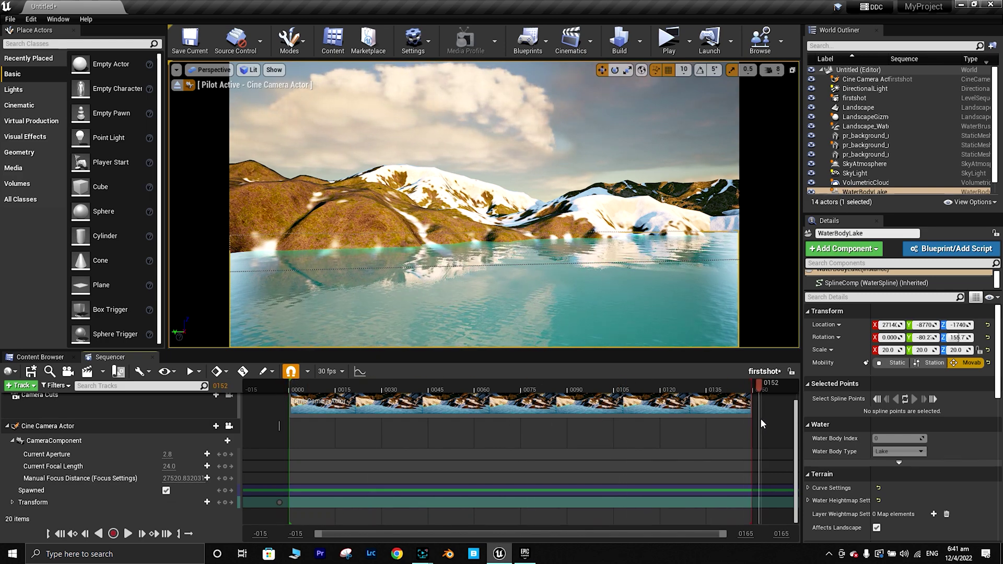
left_click(225, 502)
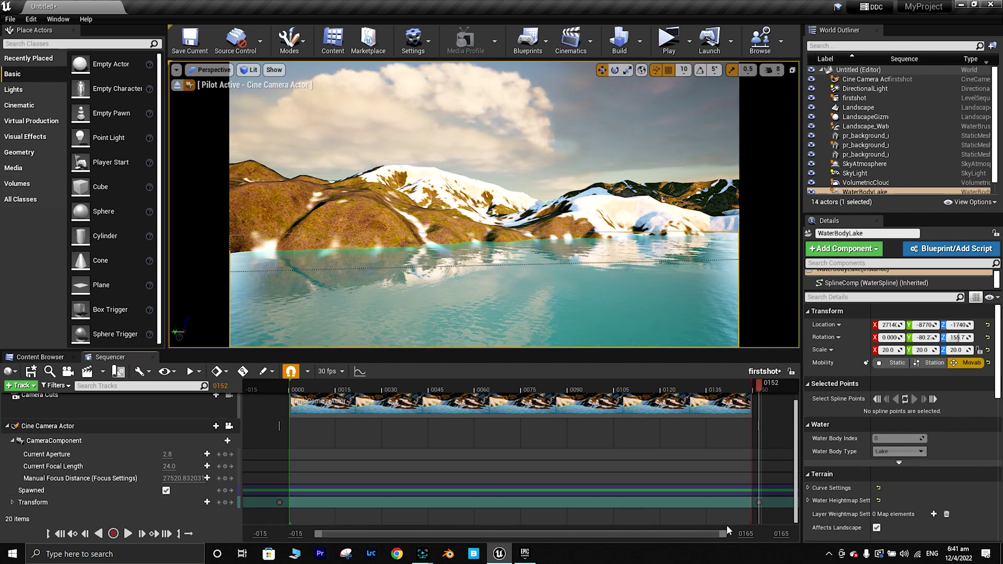
left_click(759, 502)
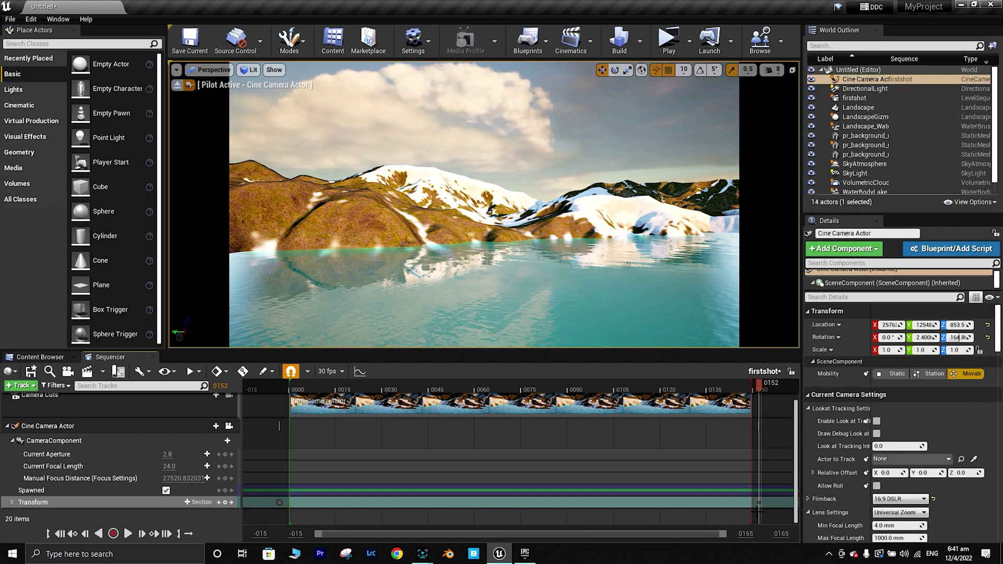
left_click(748, 510)
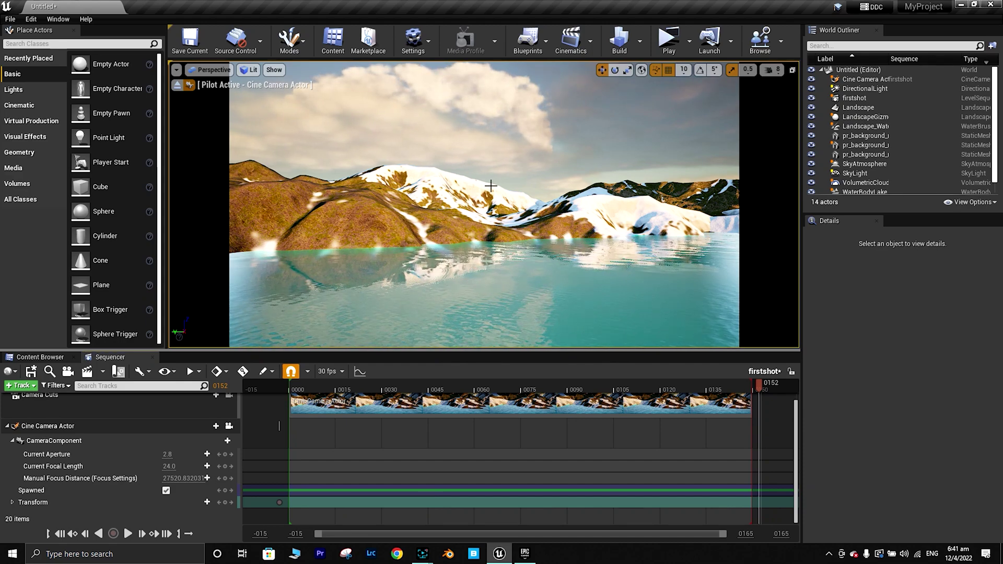
Move the camera to a view beside the snowy shoreline, key its Transform at frame 0152 and play the shot back
right_click_drag(491, 185, 490, 185)
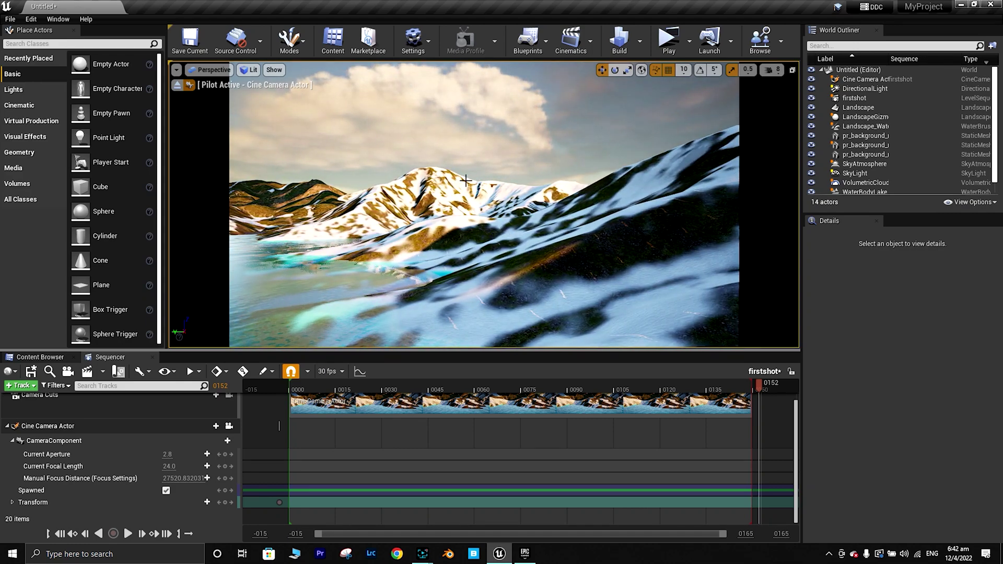
right_click_drag(491, 186, 491, 186)
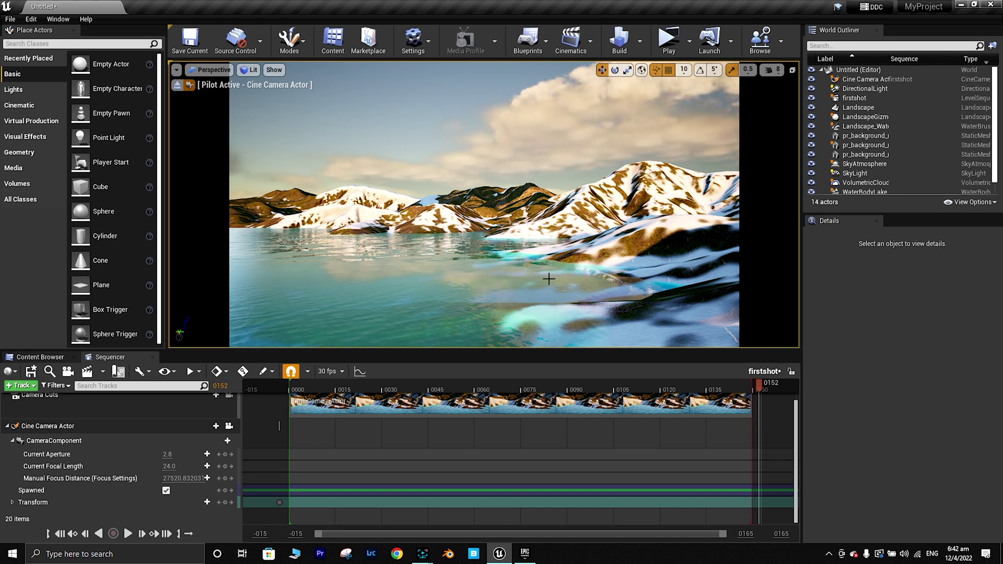
left_click(225, 503)
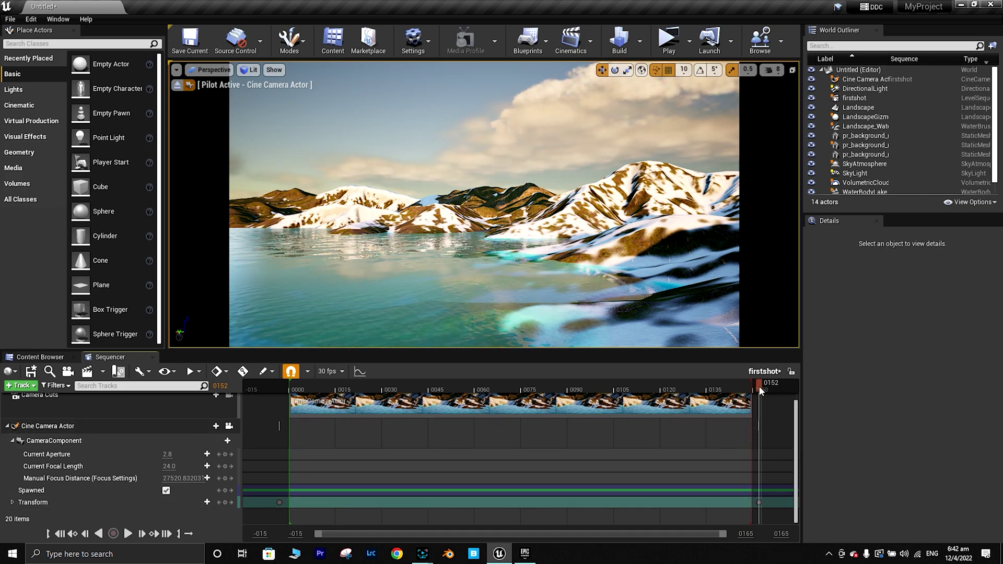
key("space")
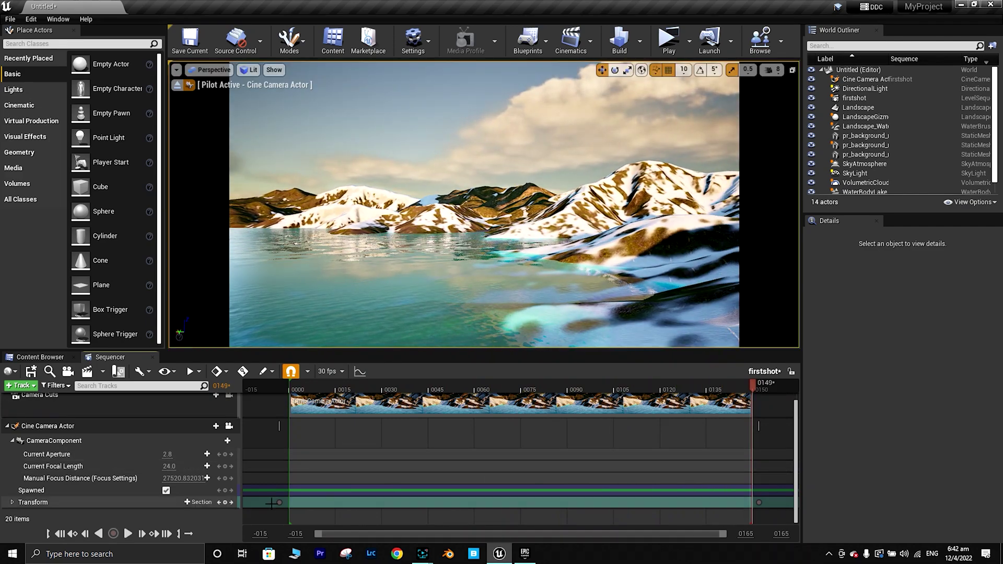
Set both of the camera's Transform keys to Linear interpolation and preview the camera move
left_click_drag(270, 498, 768, 517)
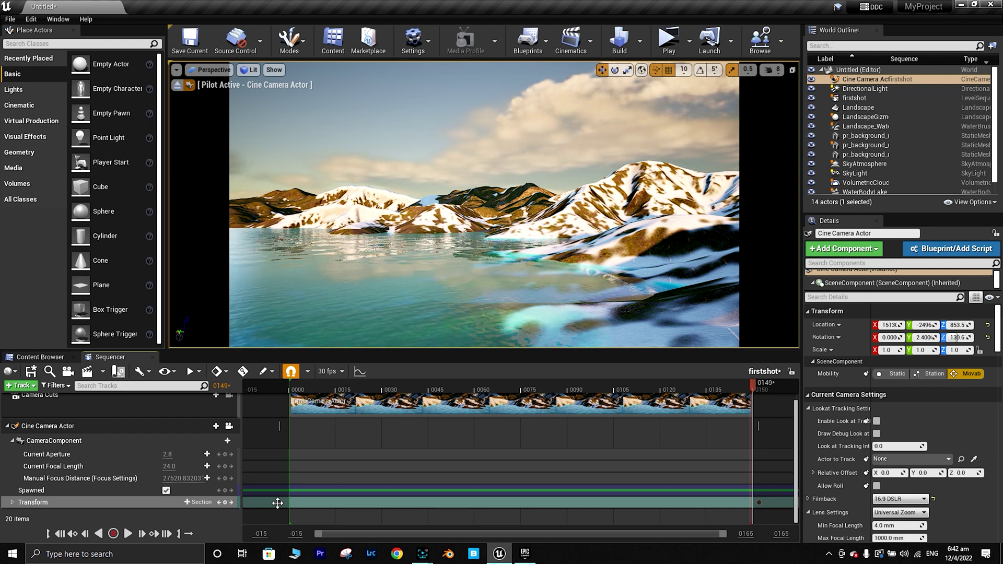
right_click(278, 504)
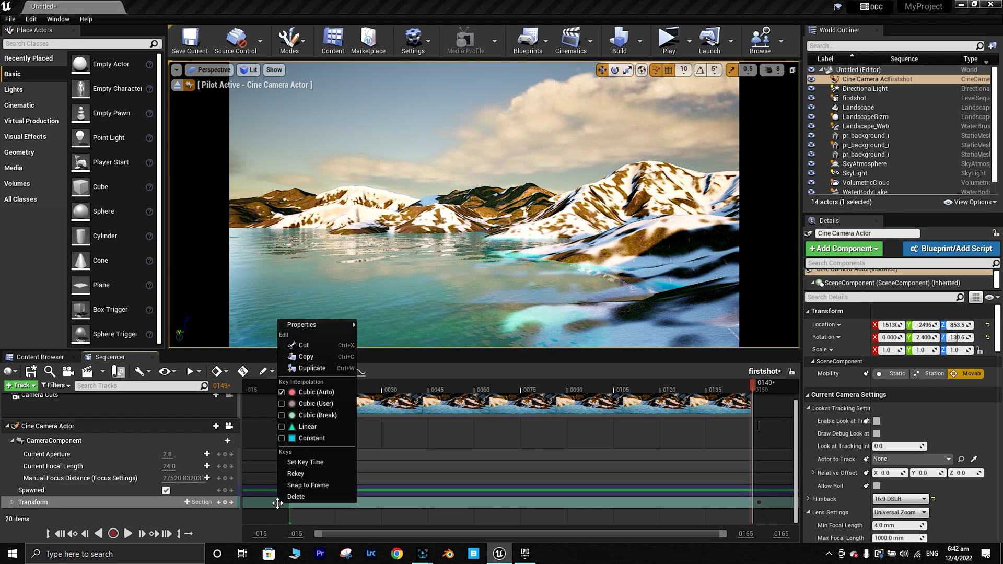
left_click(282, 427)
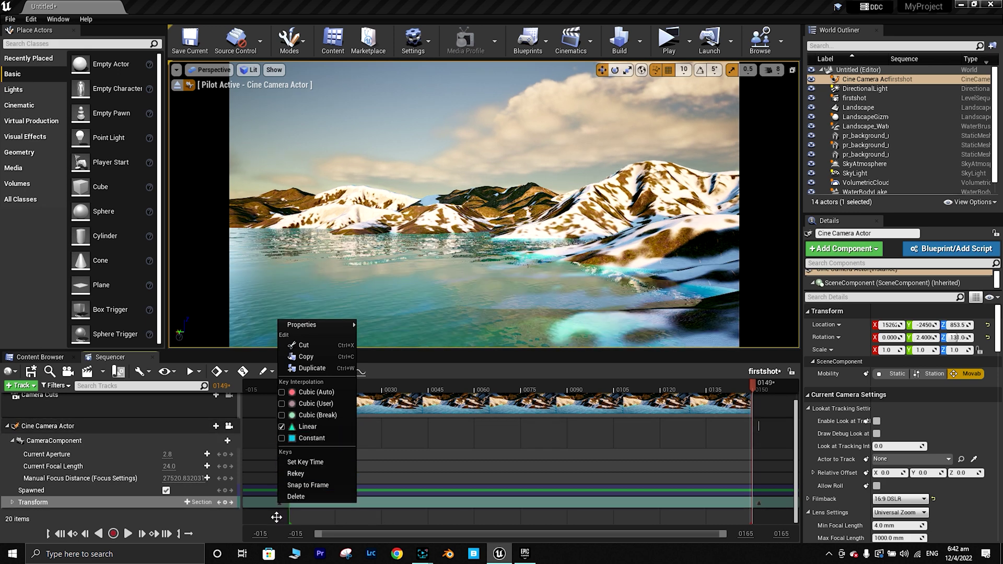
left_click(276, 518)
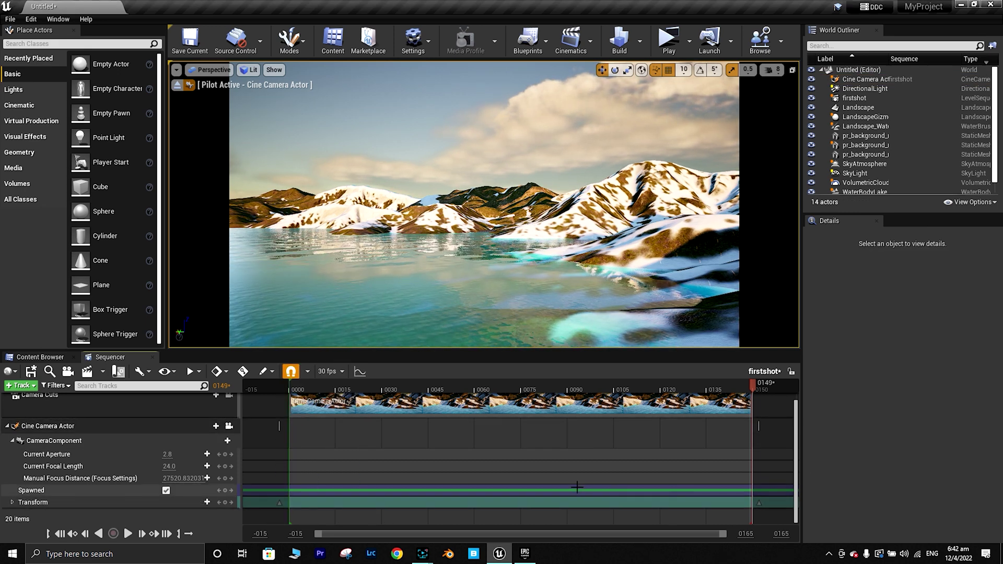
key("space")
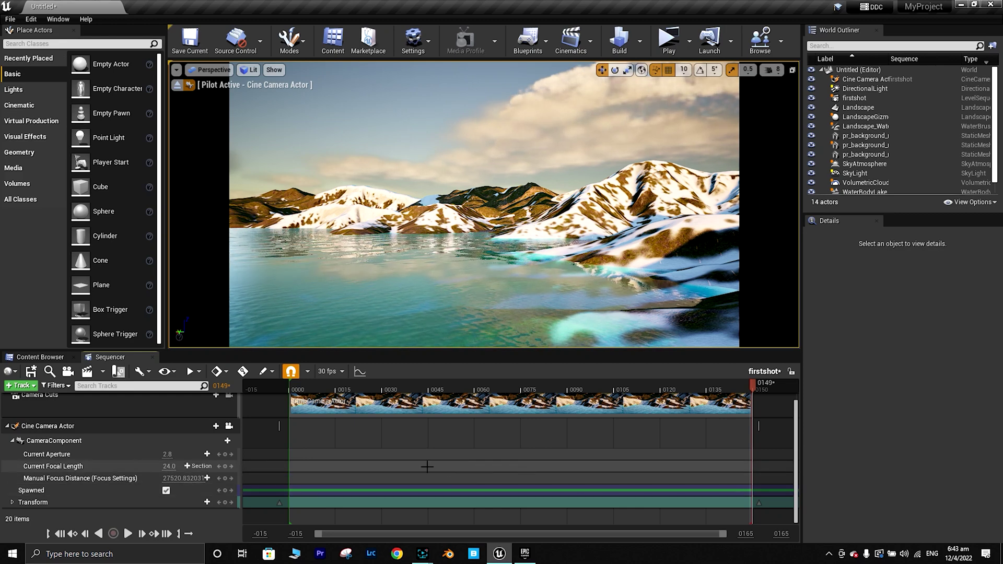
key("space")
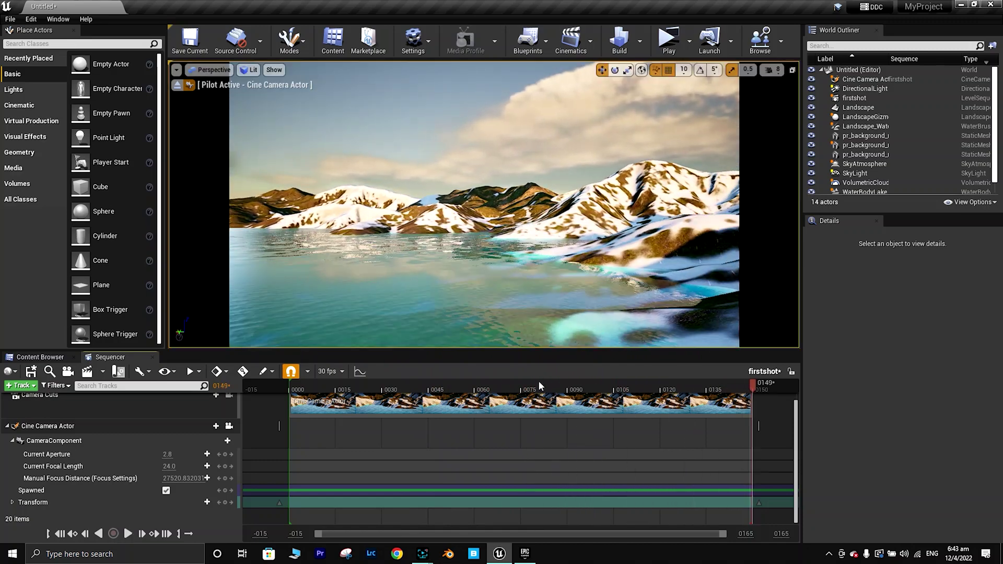
Look up the Movie Render Queue plugins in the plugin list to check whether they are enabled
left_click(103, 372)
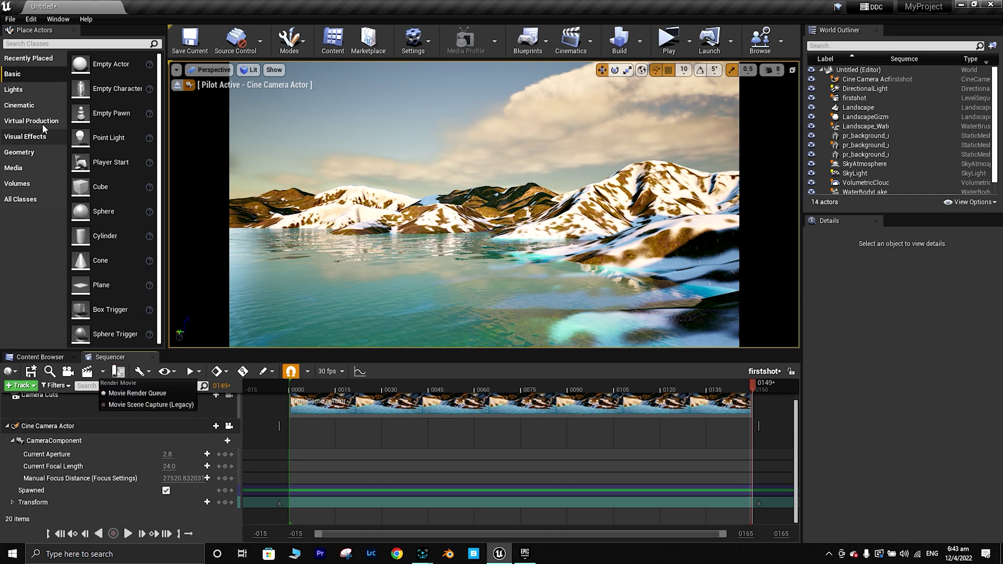
left_click(32, 20)
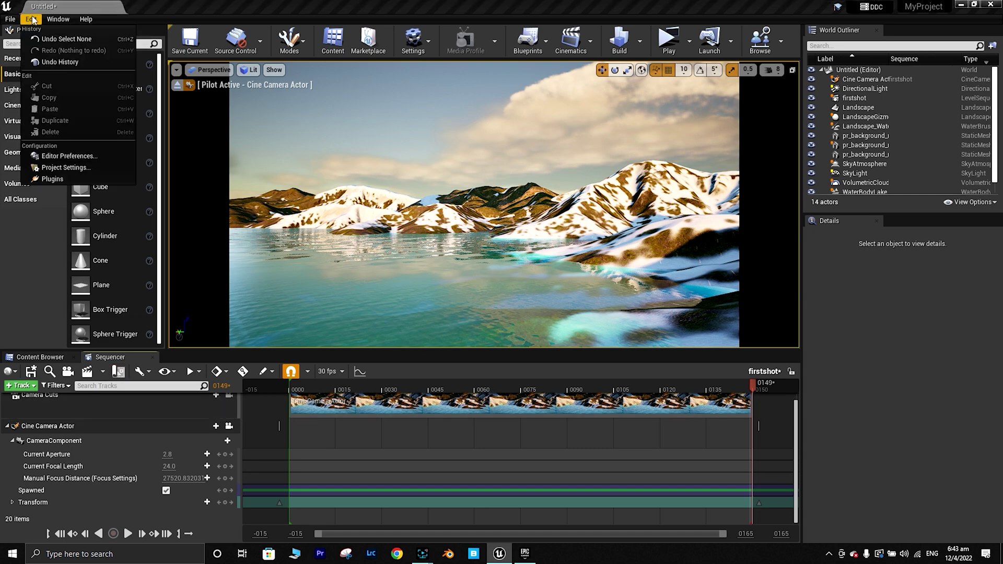
left_click(67, 181)
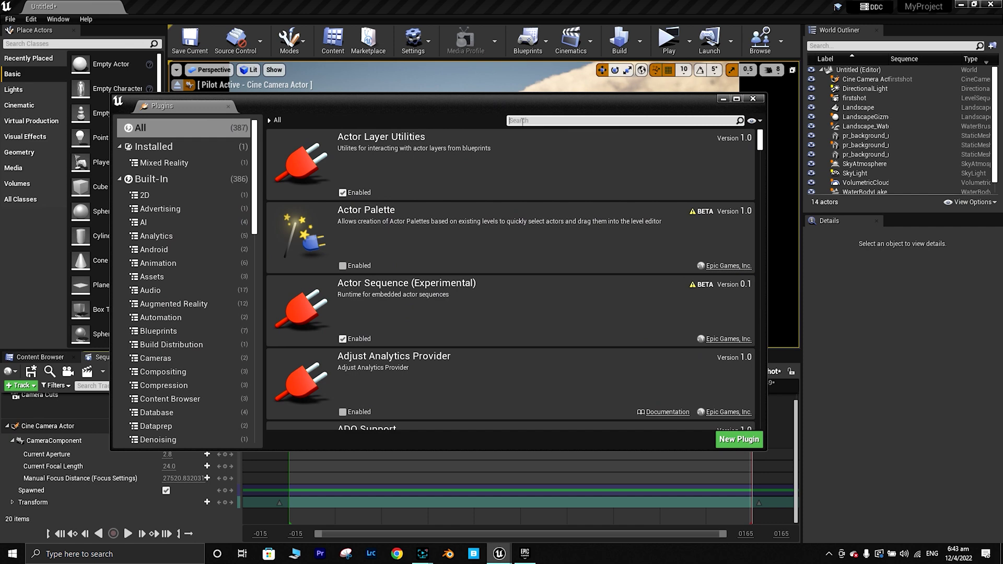
type("movi")
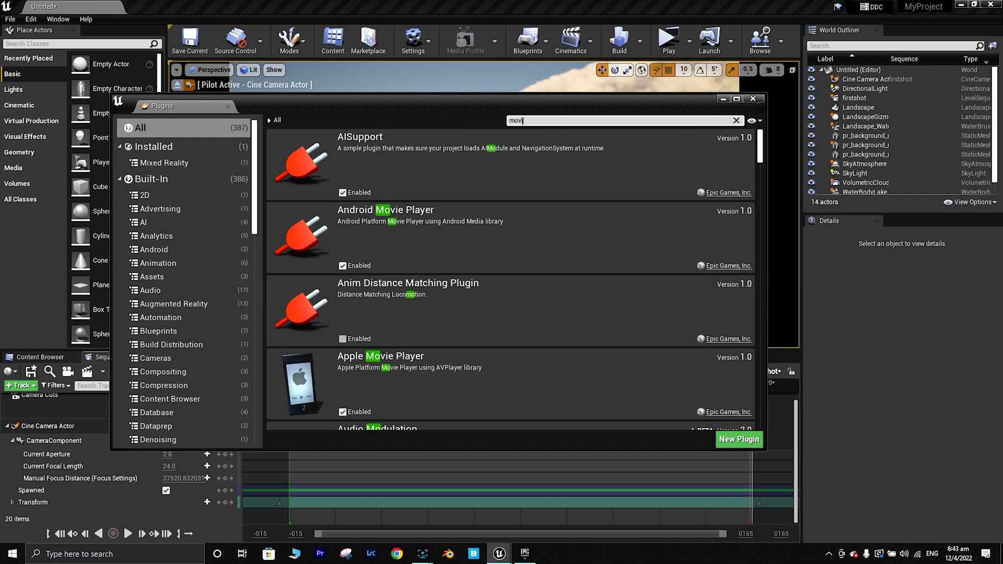
type("e rend")
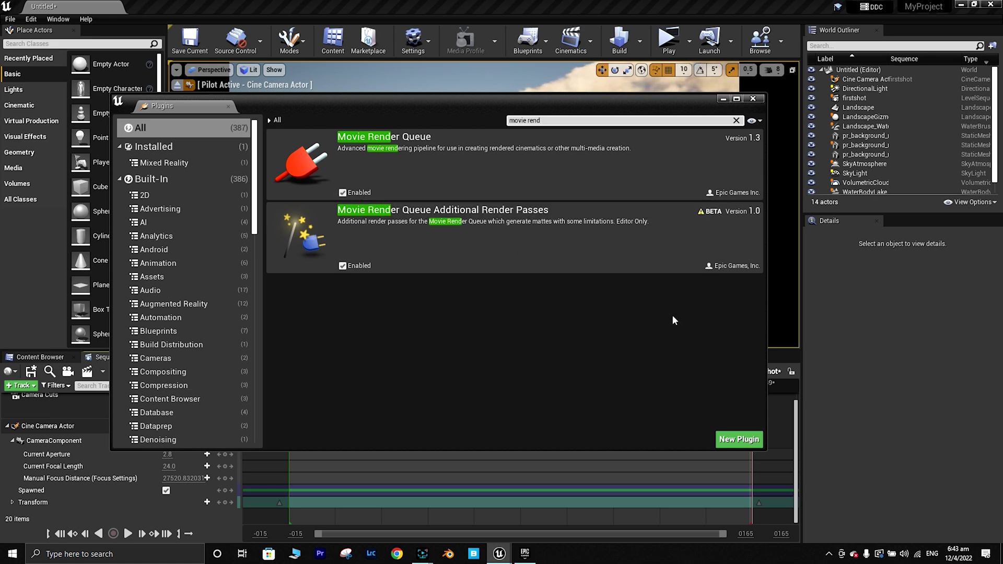
left_click(755, 101)
Open the Movie Render Queue, open the firstshot job's output folder and browse to C:\Editers choice\Rendered videos\unreal\MOUNTAIN
left_click(103, 372)
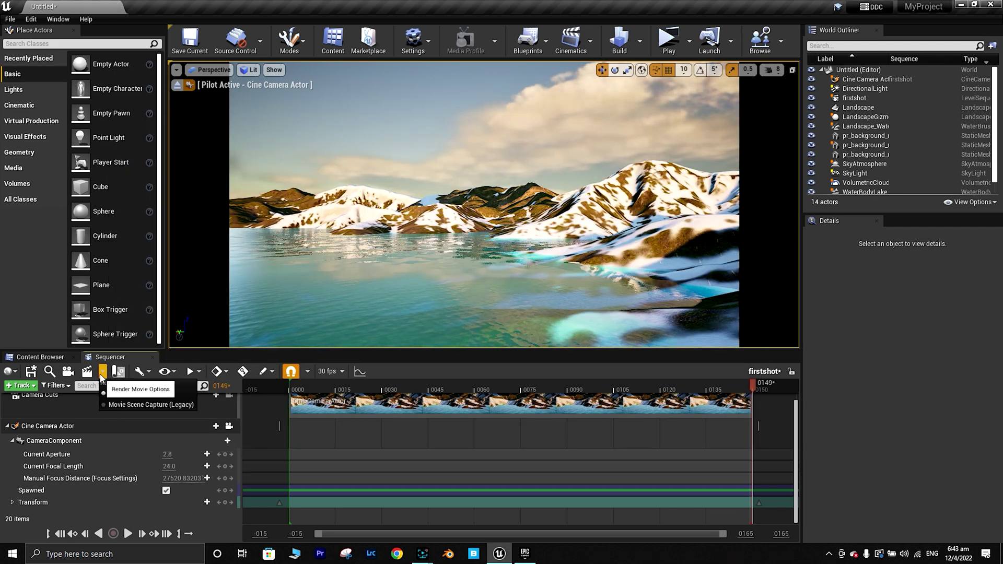
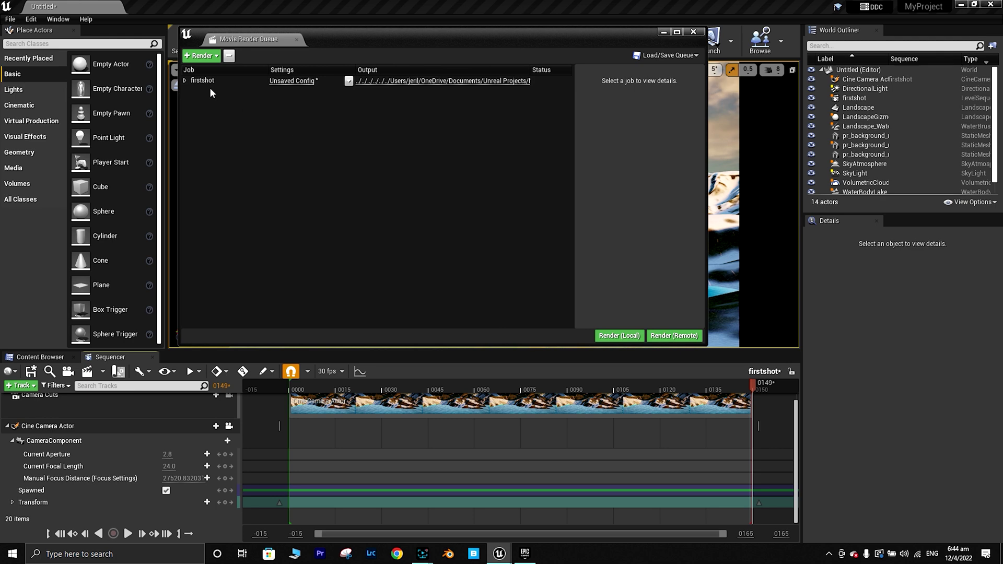
left_click(423, 84)
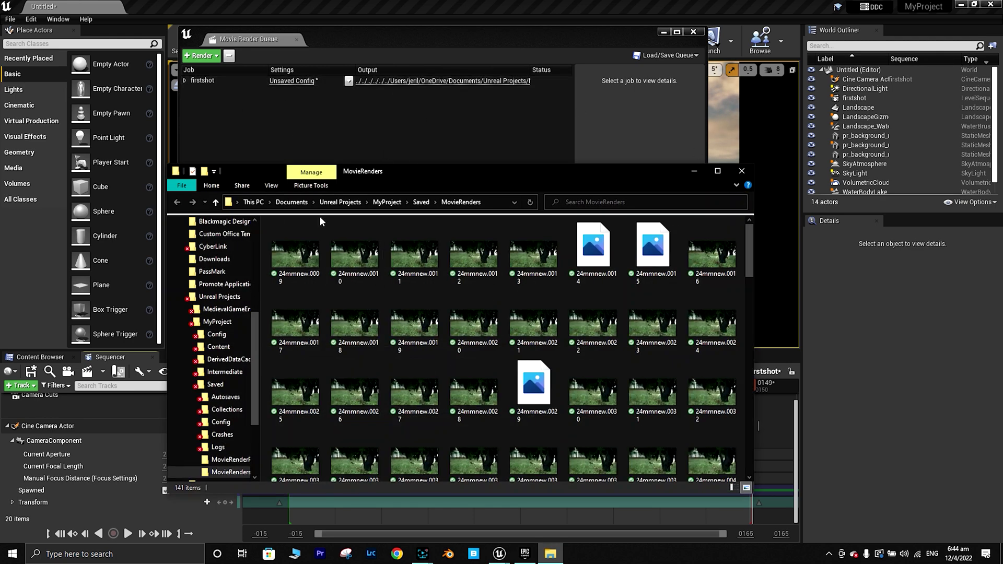
left_click(253, 202)
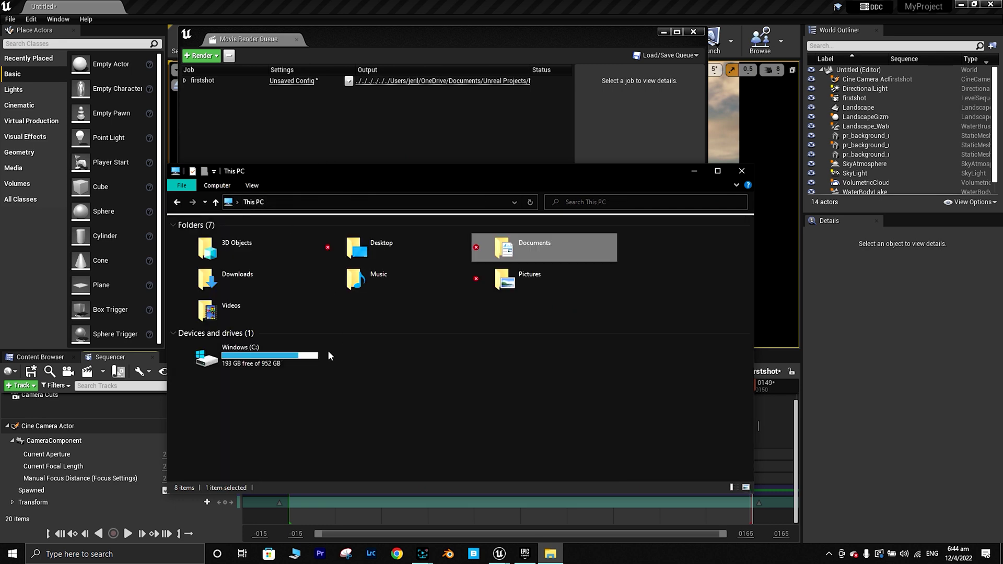
double_click(249, 351)
double_click(245, 233)
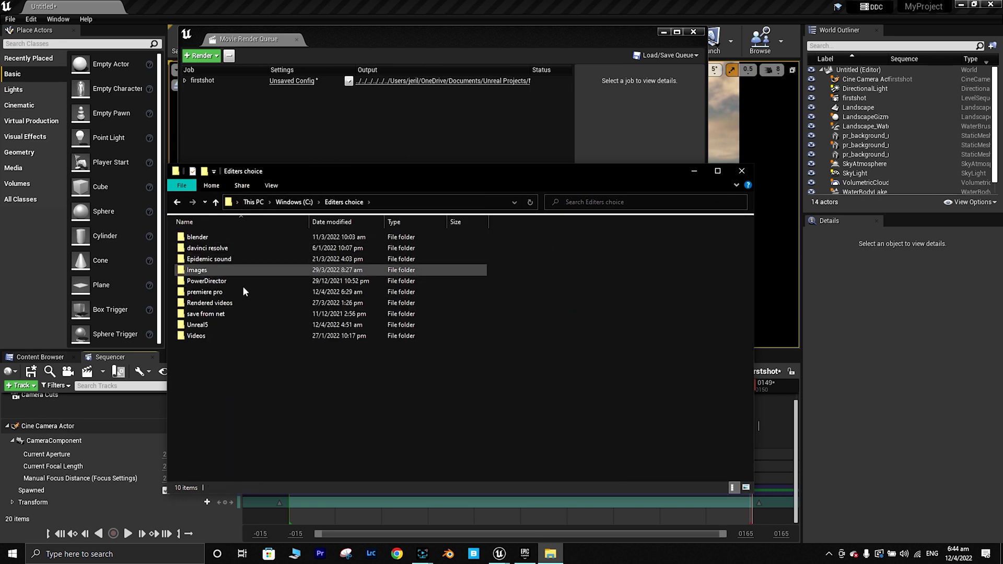
double_click(243, 303)
double_click(260, 251)
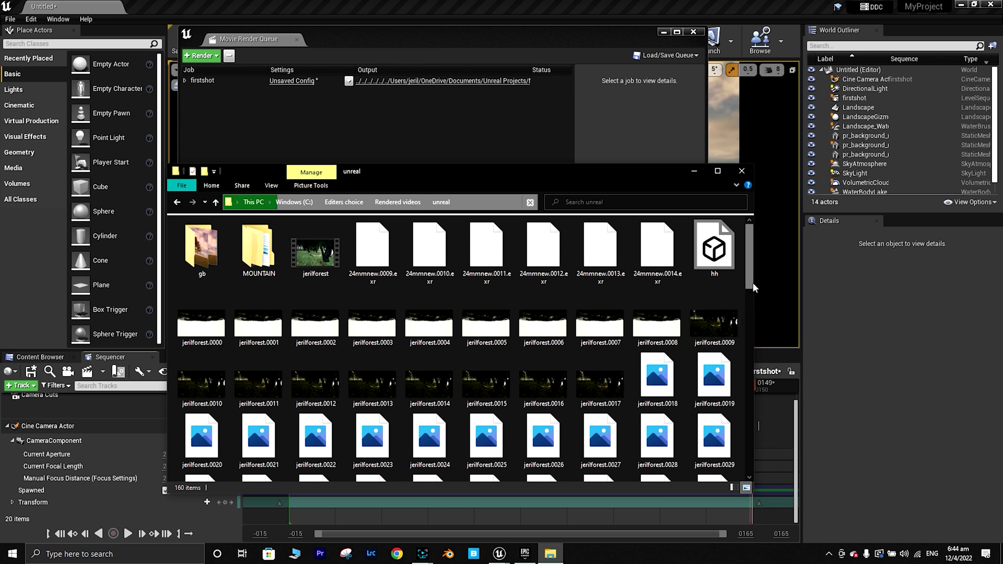
double_click(258, 251)
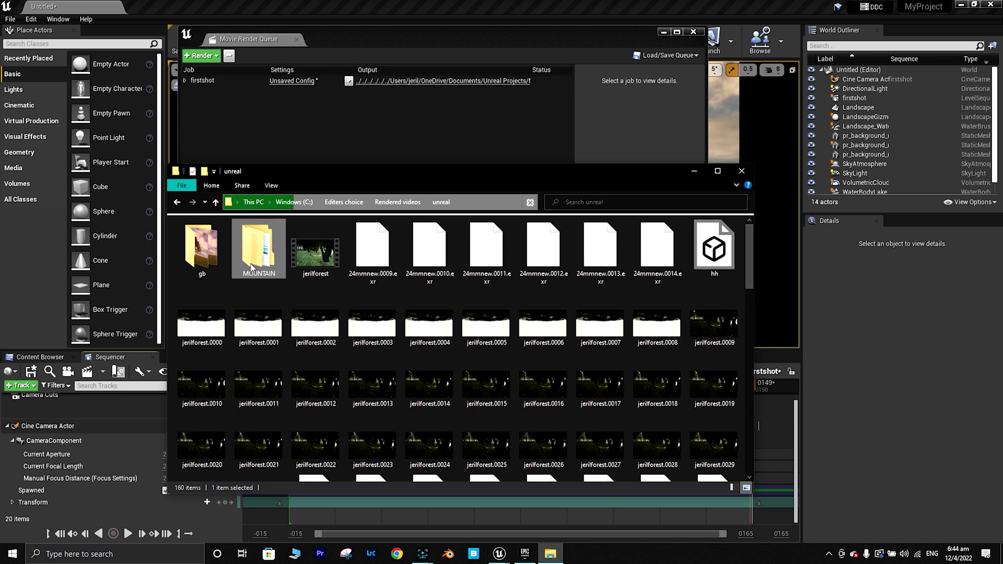
Create a folder named "tutorial mountains" inside MOUNTAIN, open it and close the file window
right_click(326, 374)
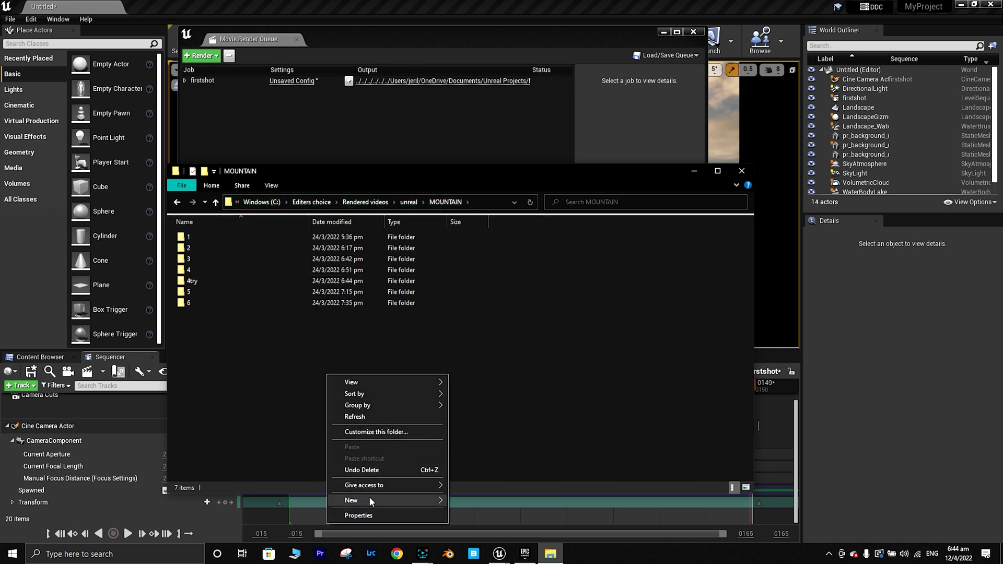
mouse_move(369, 499)
left_click(468, 371)
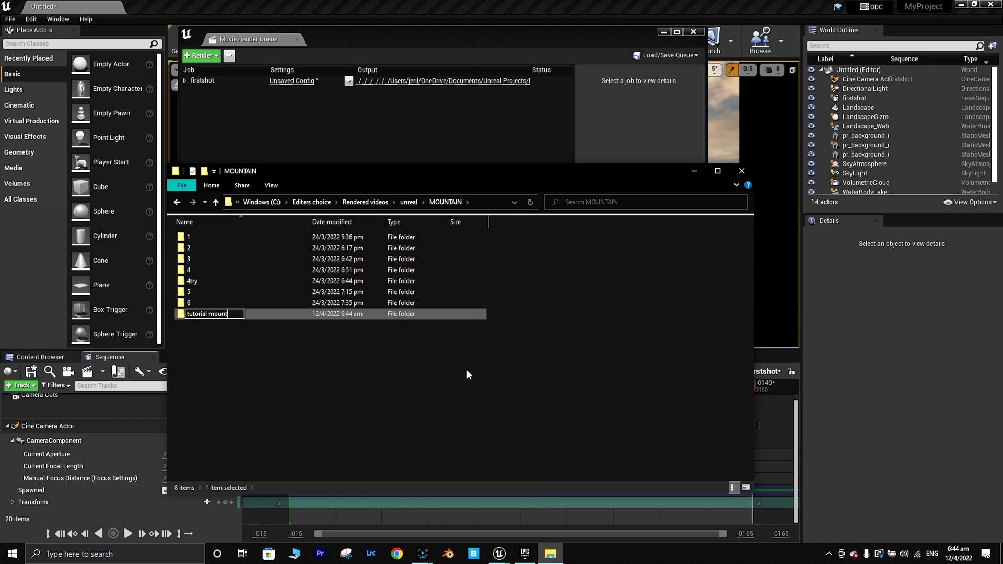
left_click(340, 377)
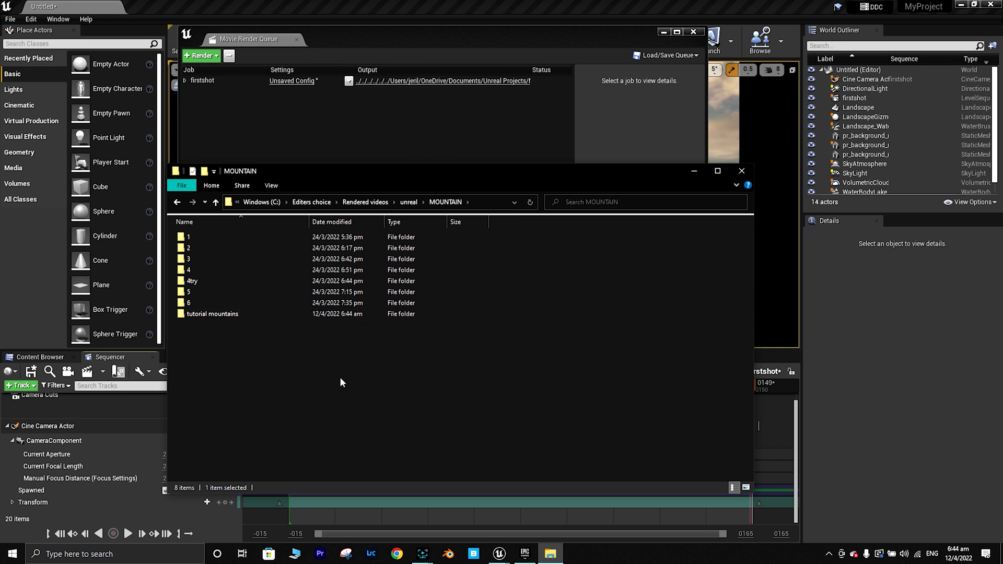
double_click(254, 313)
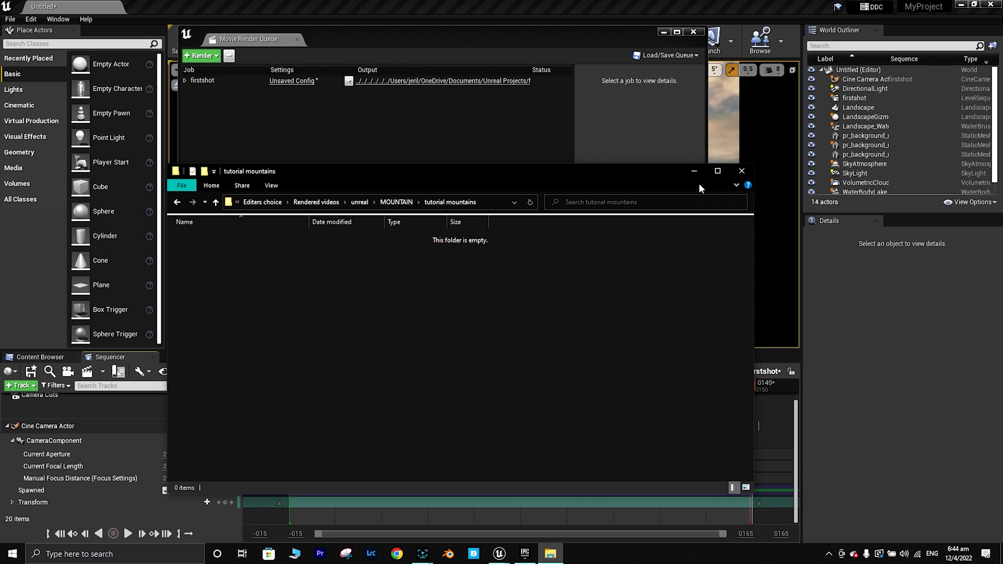
left_click(742, 171)
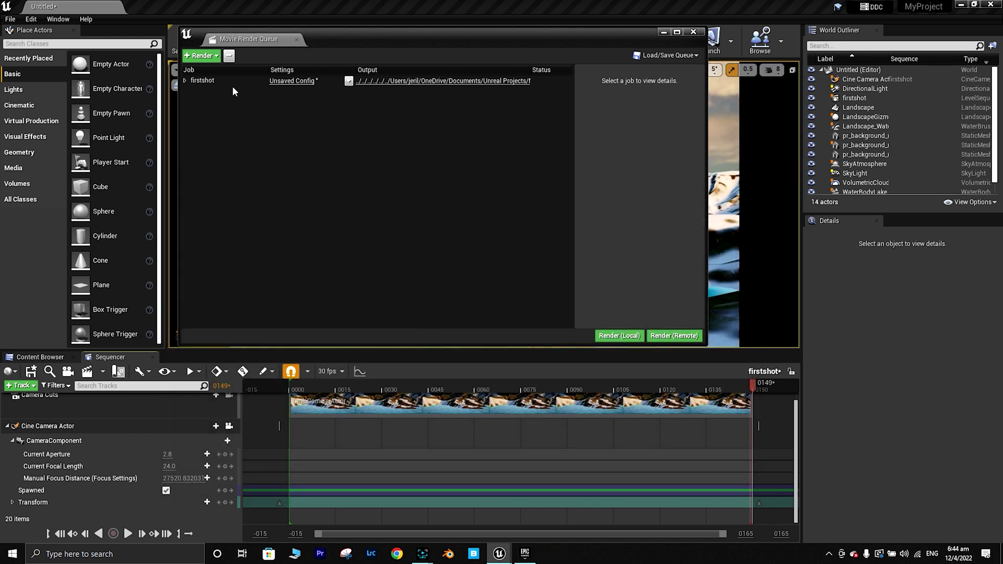
Open the firstshot job's Output settings and browse for the output directory to Editers choice\Rendered videos\unreal\MOUNTAIN
left_click(295, 81)
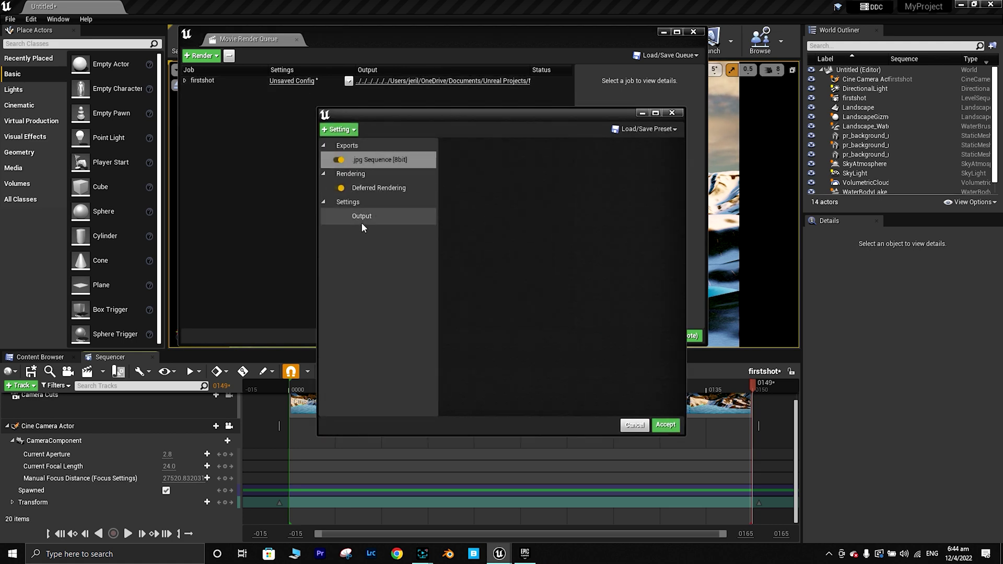
left_click(364, 217)
left_click(656, 161)
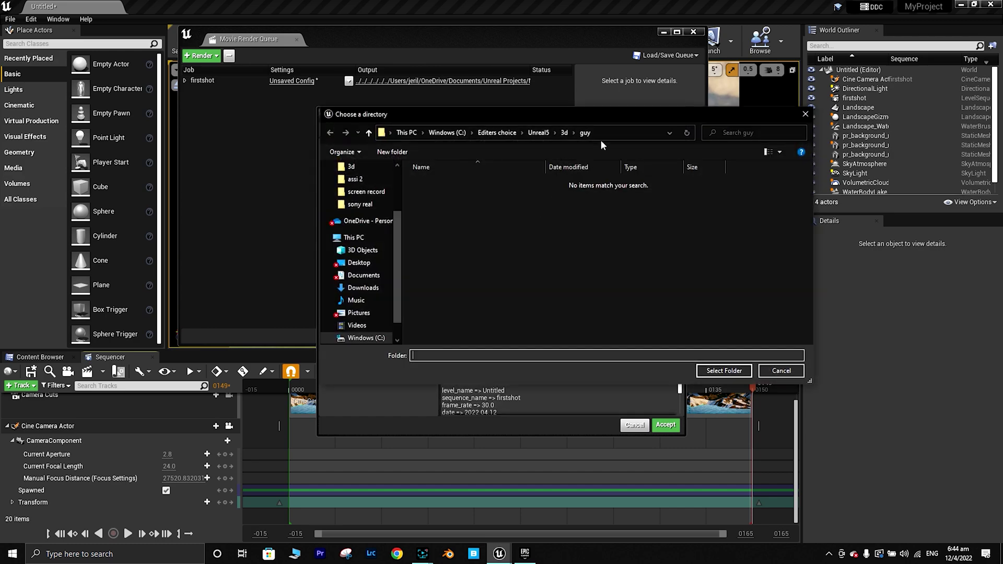
left_click(496, 133)
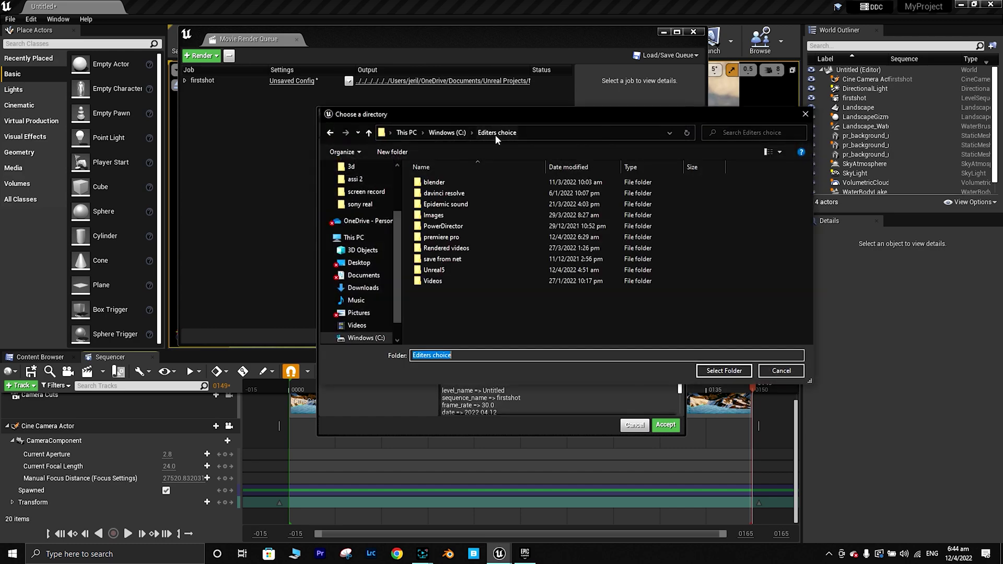
double_click(471, 249)
double_click(438, 194)
left_click(502, 212)
double_click(502, 212)
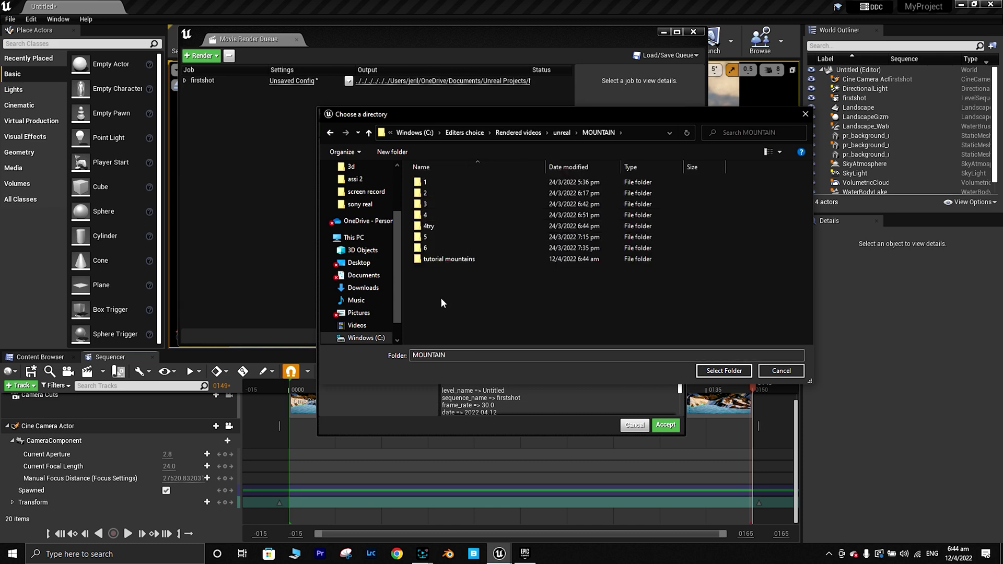
left_click(396, 156)
type("t")
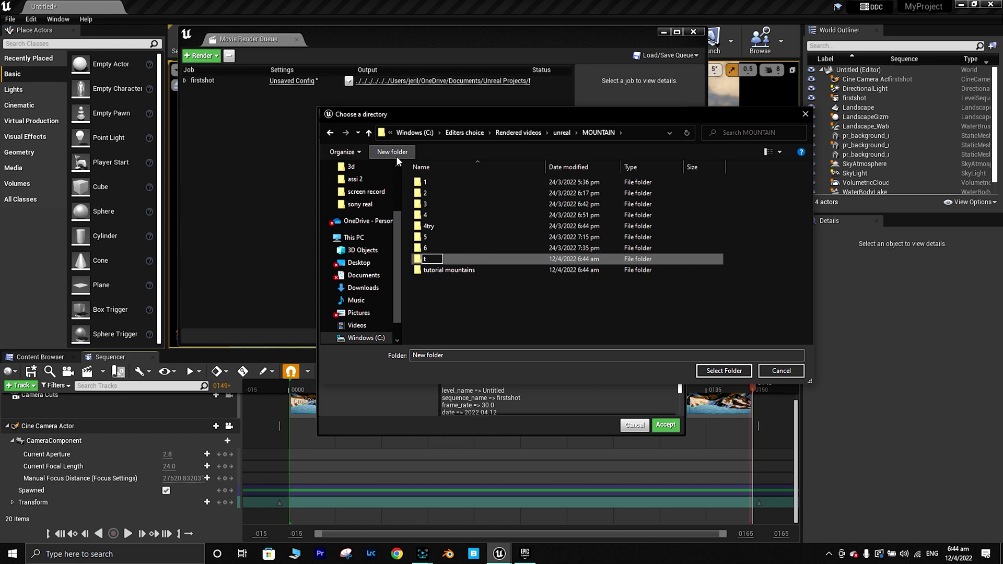
left_click(440, 288)
Choose the tutorial mountains folder as the output directory and accept the render settings
double_click(448, 272)
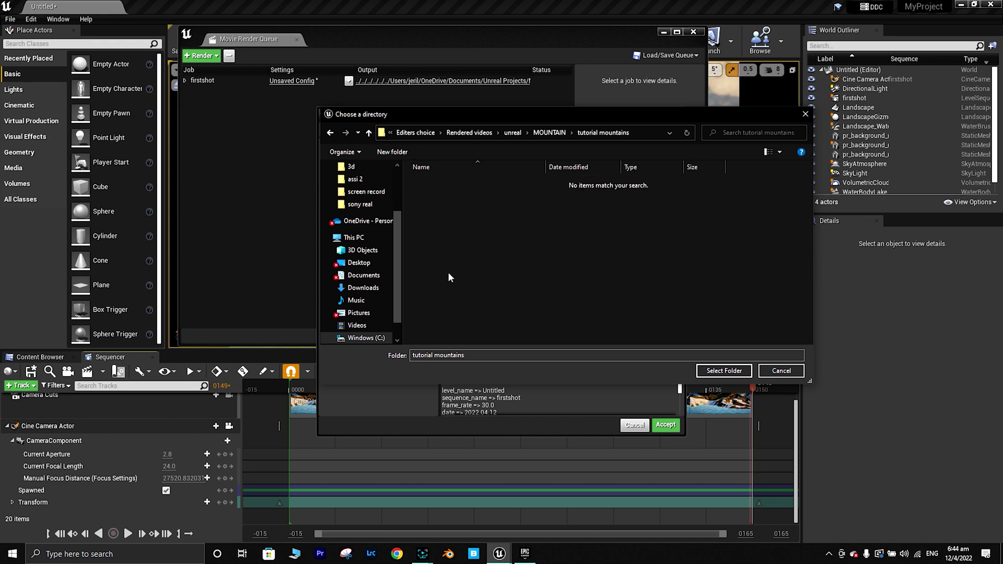
left_click(725, 371)
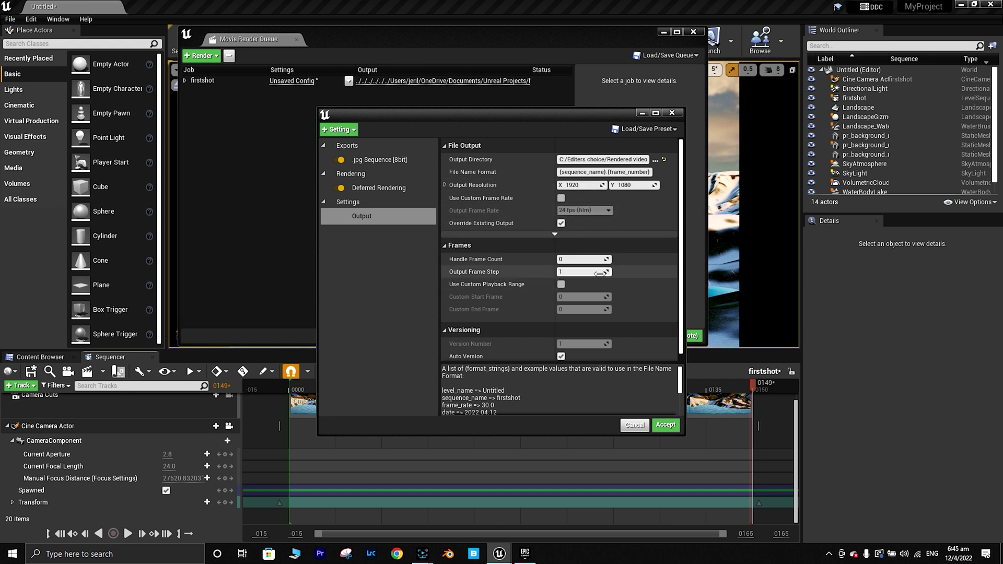
scroll(622, 287, "down", 1)
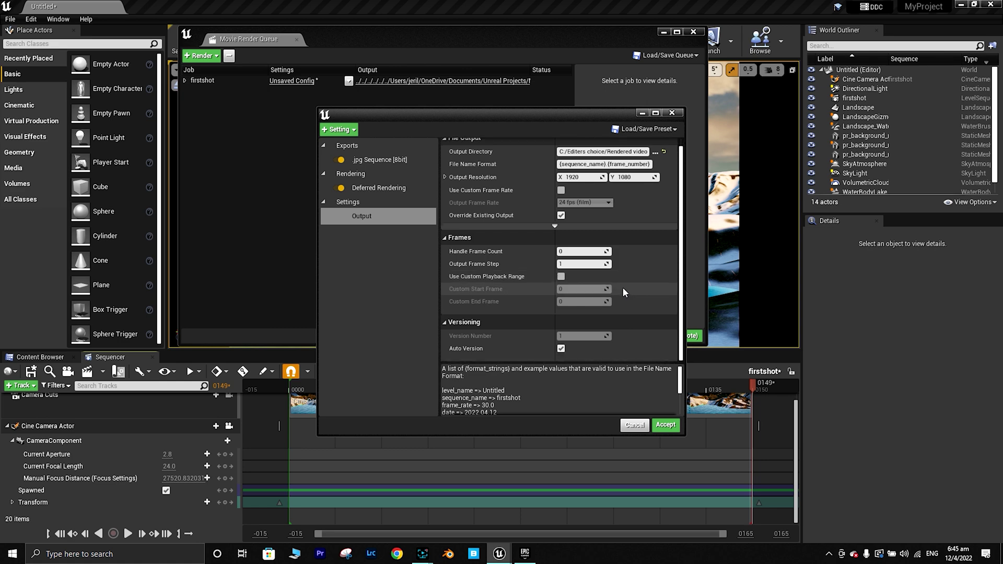
left_click(666, 425)
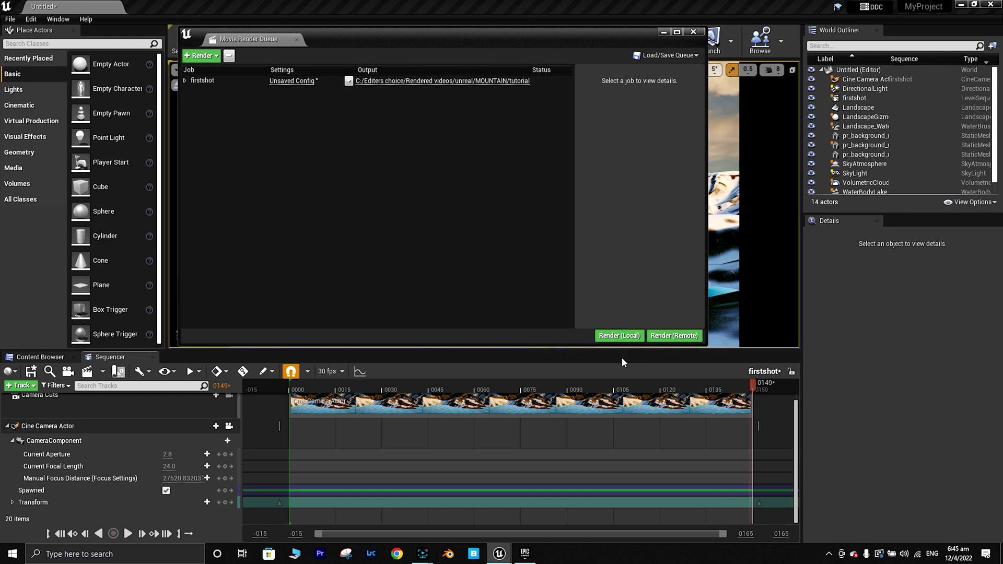
Try to render the firstshot job locally, dismiss the messages and close the Movie Render Queue
left_click(618, 337)
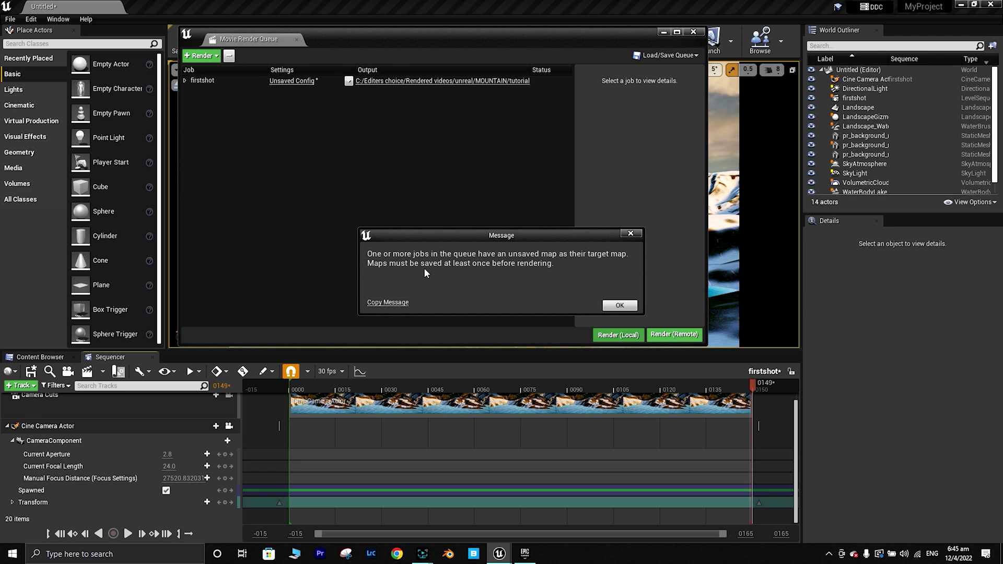
left_click(617, 306)
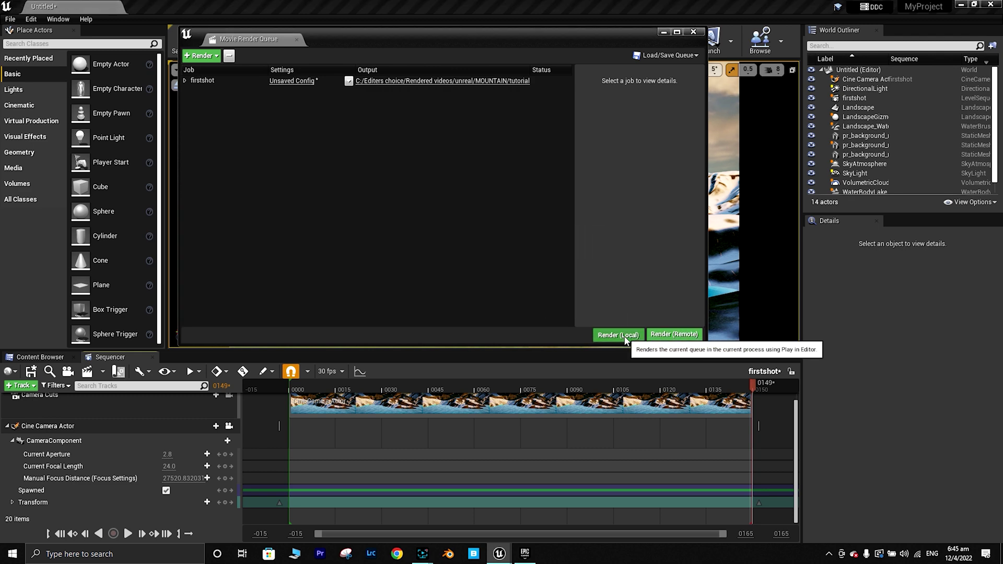
left_click(625, 338)
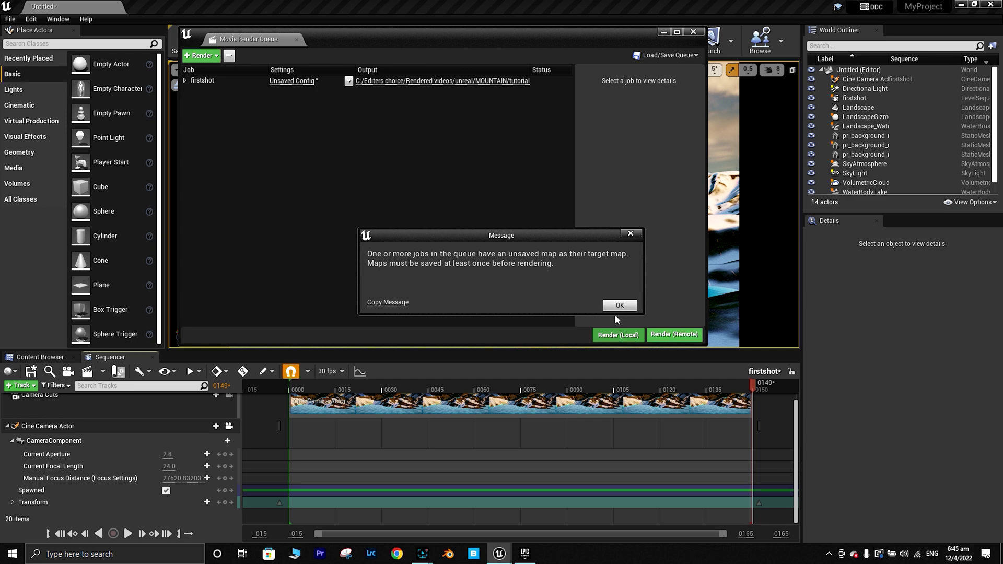
left_click(184, 81)
left_click(620, 306)
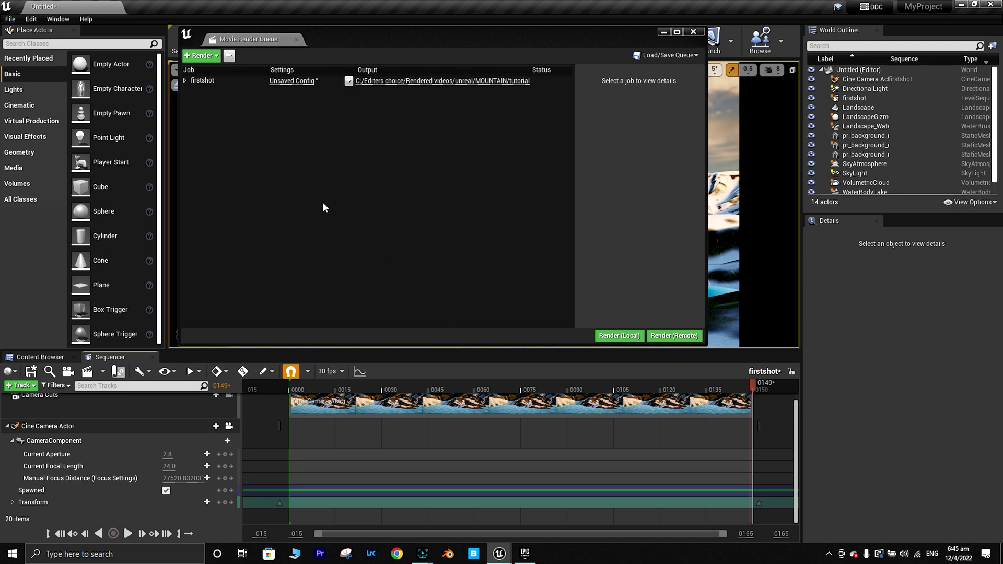
left_click(620, 335)
left_click(617, 305)
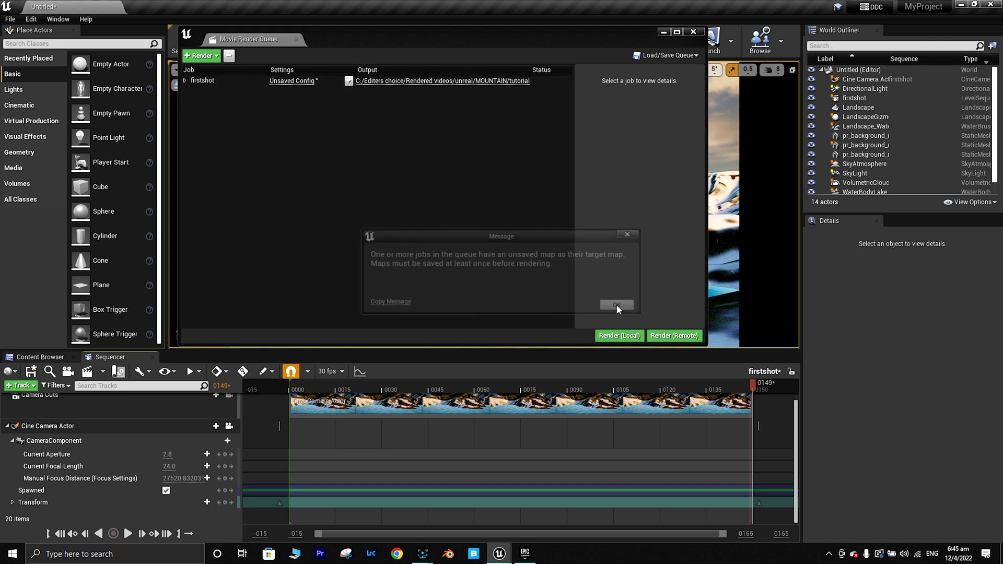
left_click(693, 32)
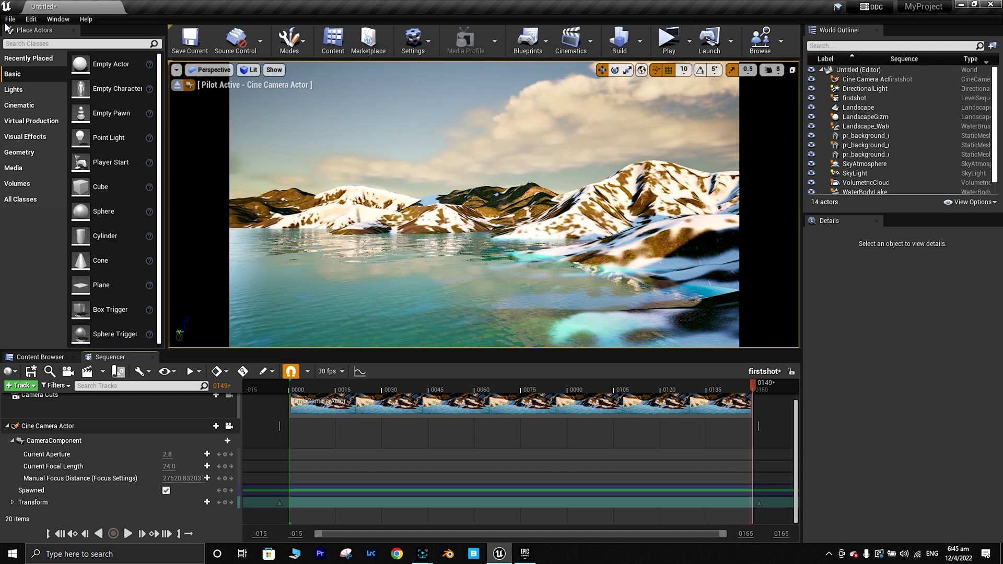
Save the untitled level as NewMap in the Content folder
left_click(9, 20)
left_click(39, 62)
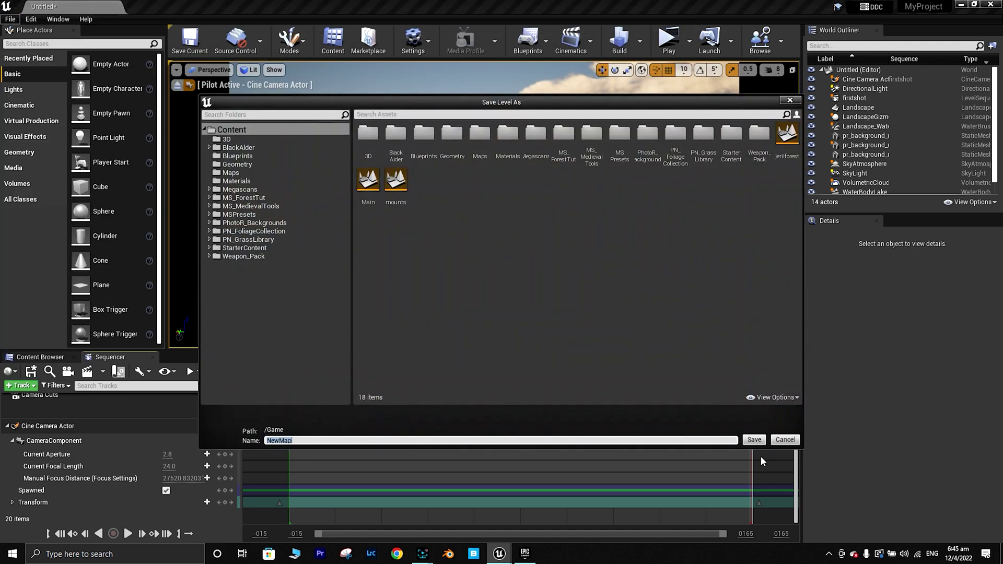
left_click(752, 439)
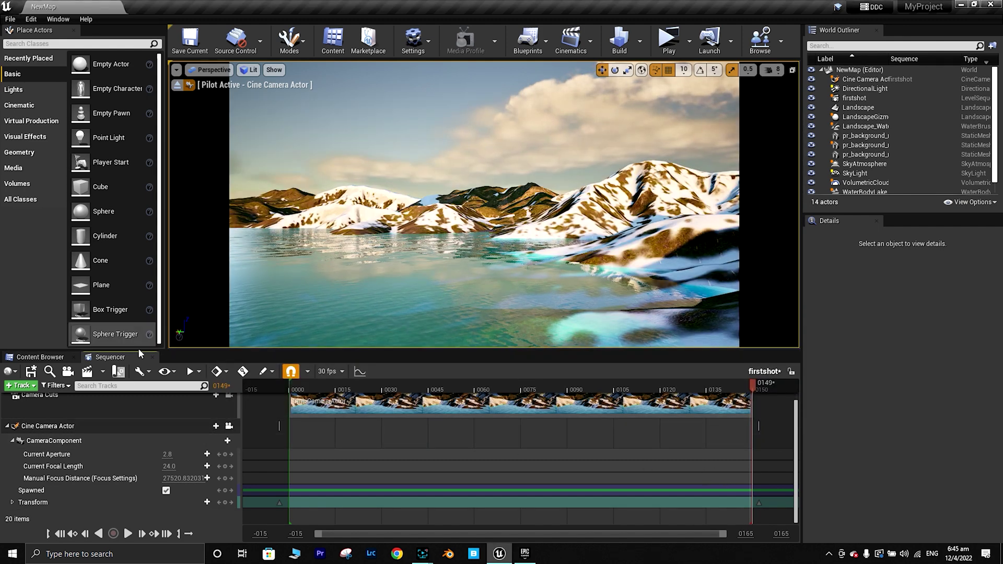
Reopen the Movie Render Queue, render the firstshot job locally and close the queue
left_click(87, 372)
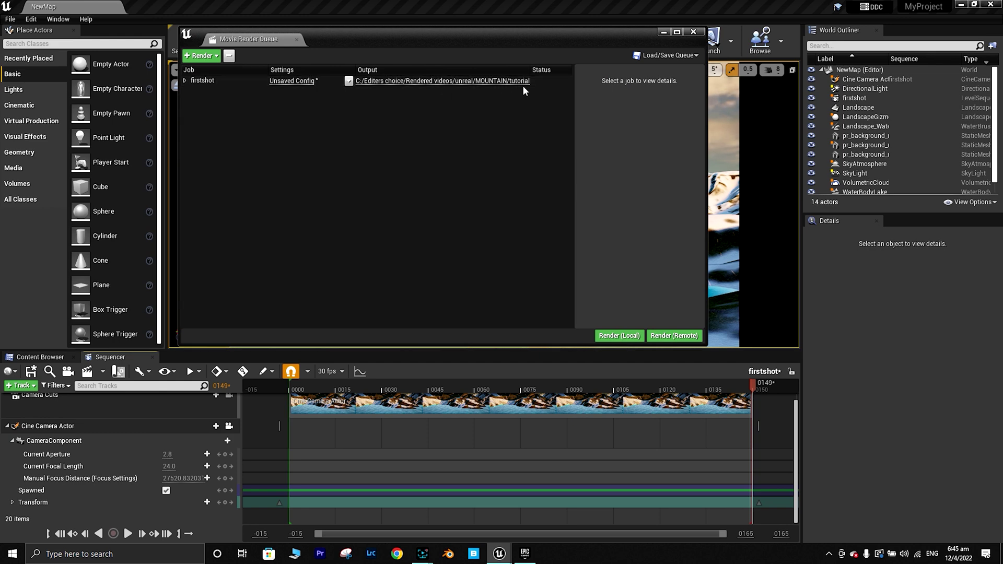
left_click(618, 336)
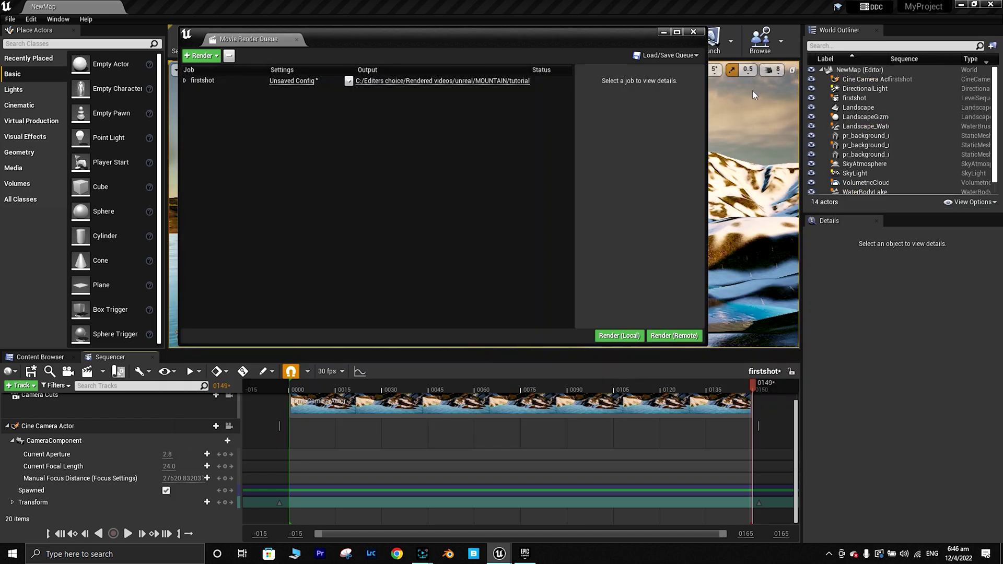
left_click(693, 33)
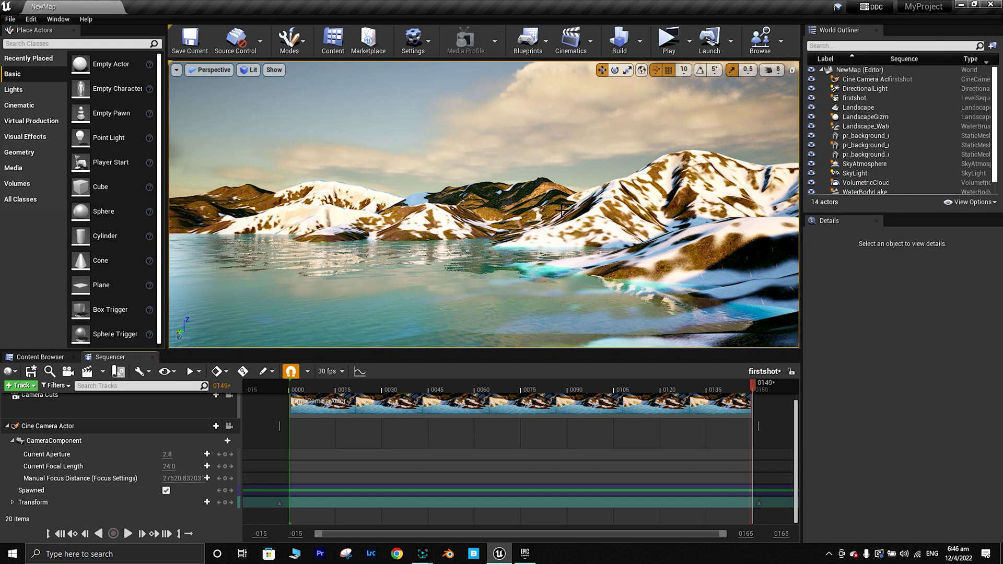
left_click(963, 6)
left_click(951, 7)
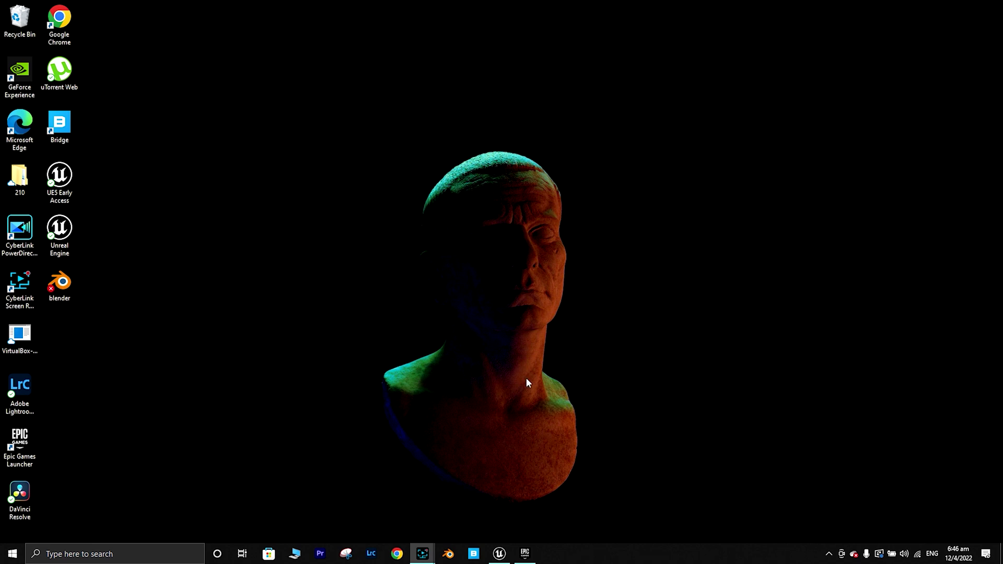
left_click(499, 553)
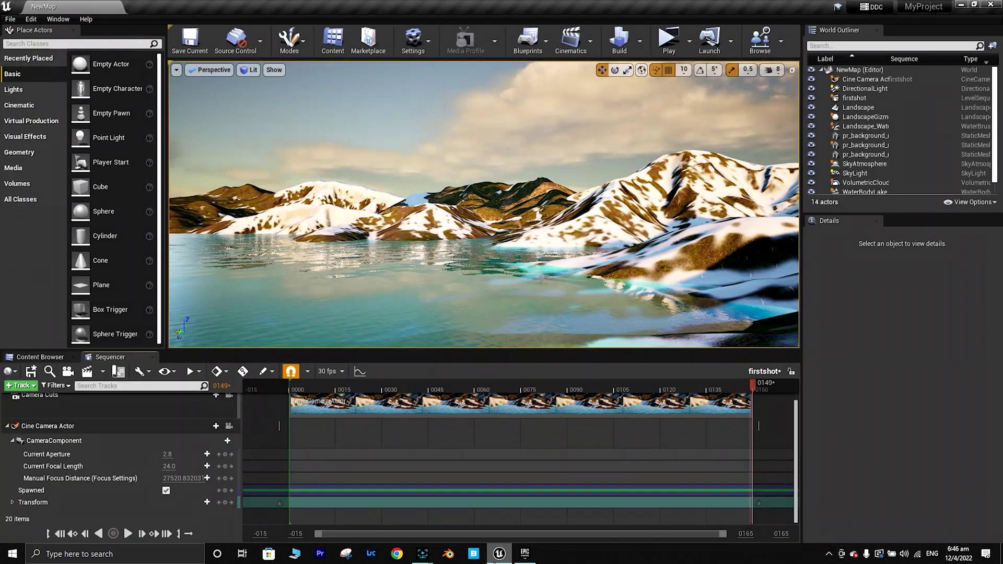